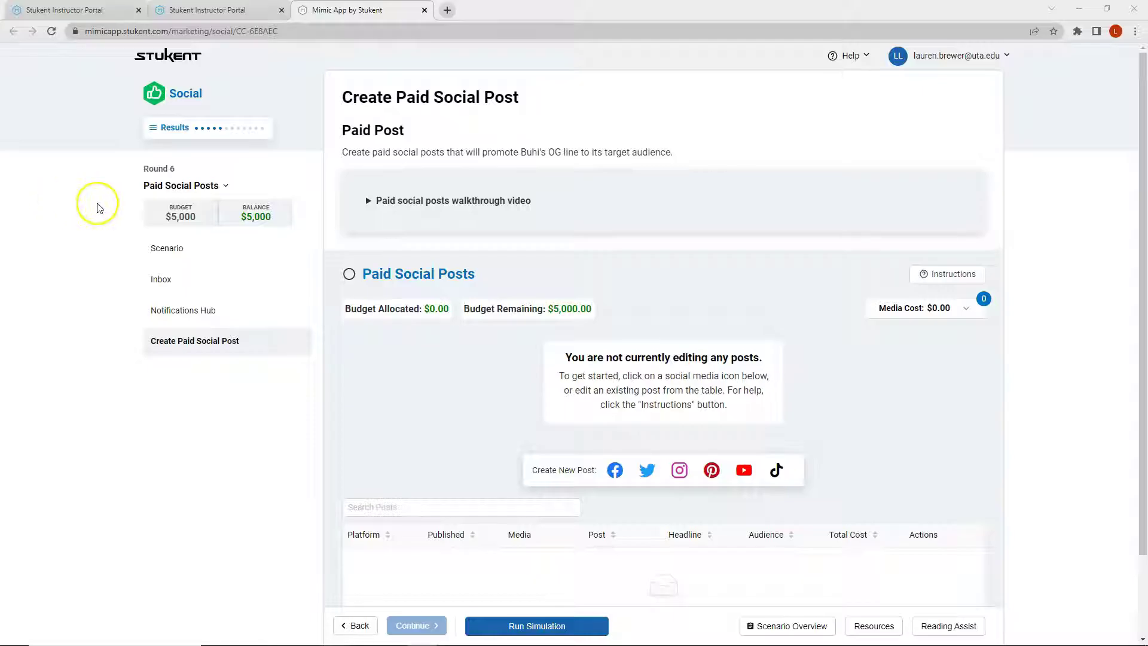
pyautogui.click(148, 188)
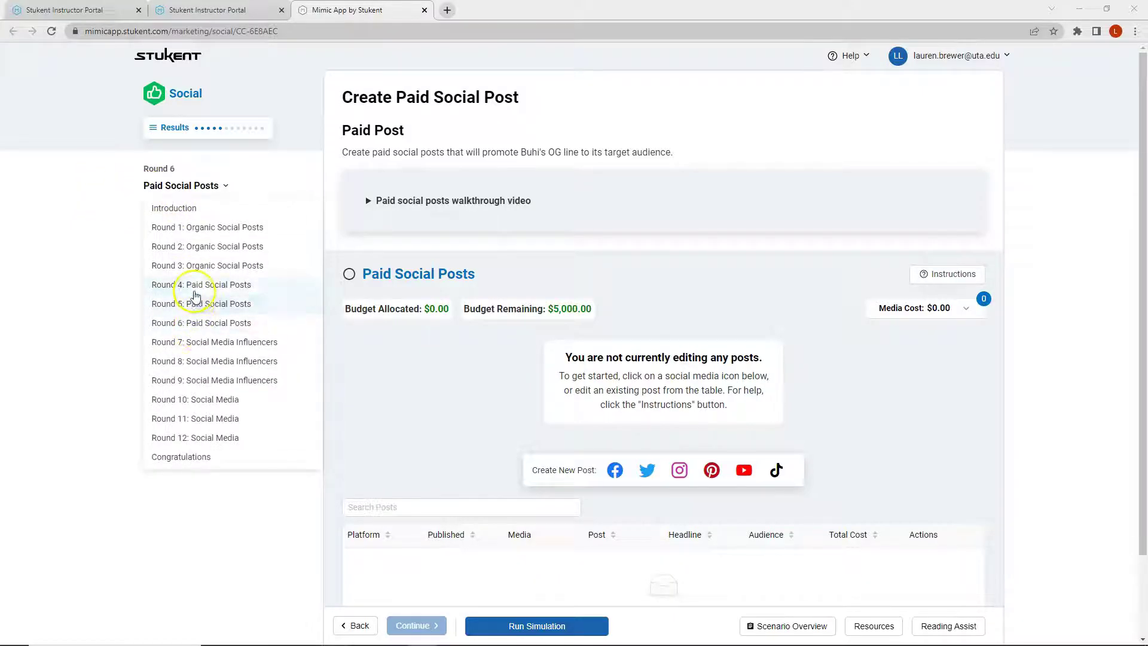
pyautogui.click(123, 287)
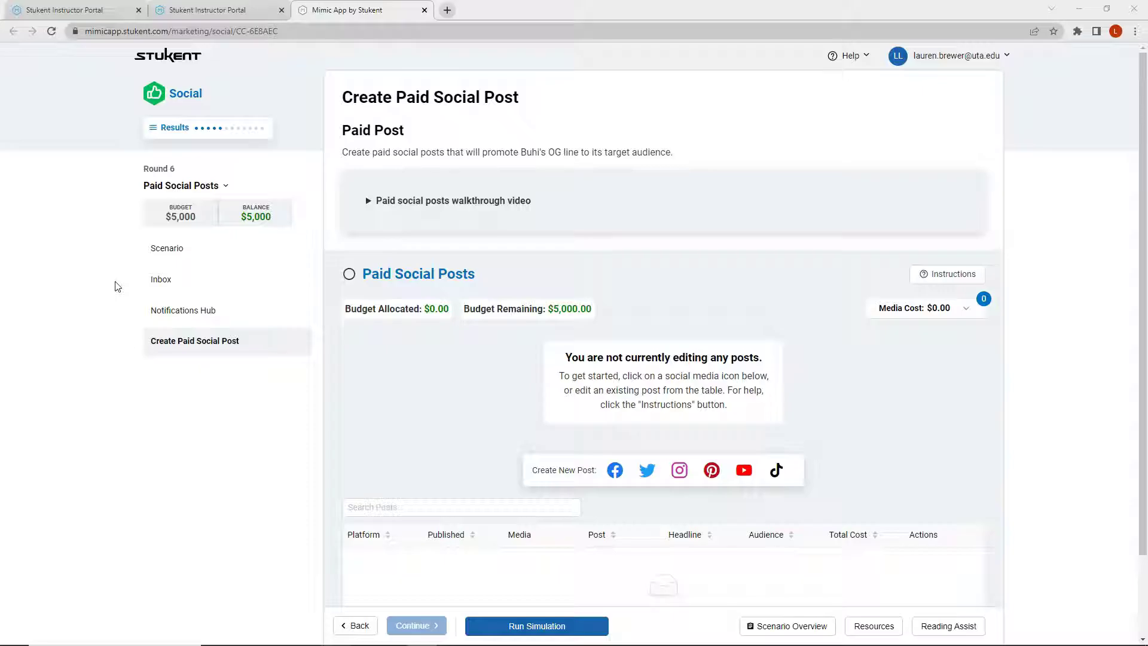
pyautogui.click(109, 282)
pyautogui.click(111, 287)
# Open the Round 5 Paid Social Posts results and show the post history for Facebook.
pyautogui.click(205, 126)
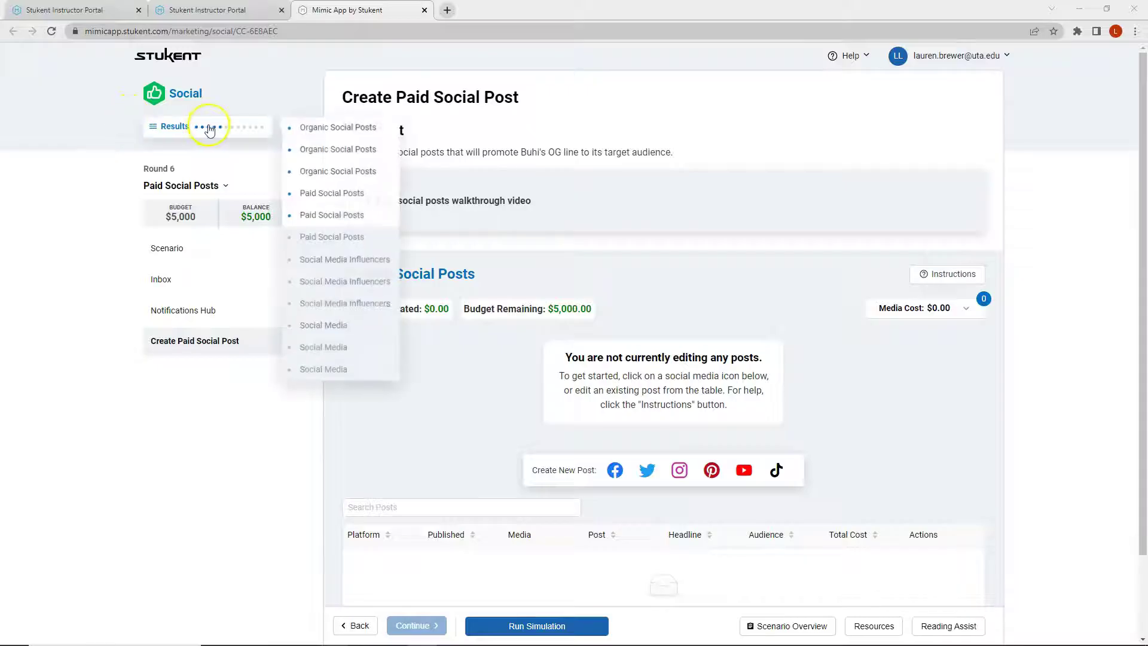
pyautogui.click(309, 215)
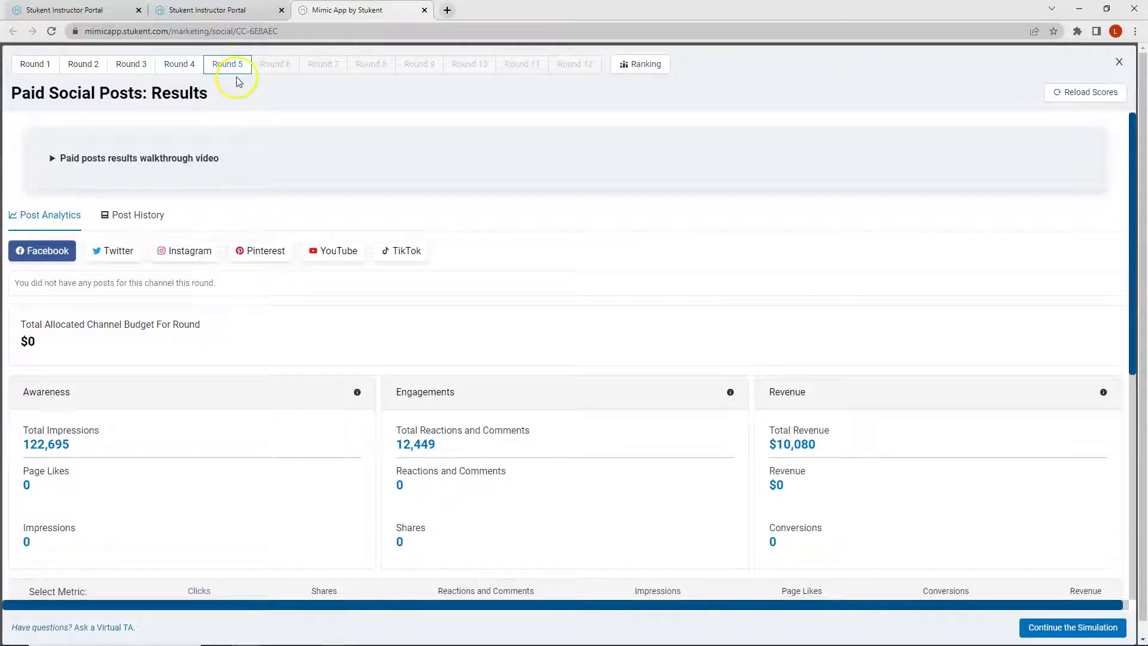
pyautogui.click(140, 218)
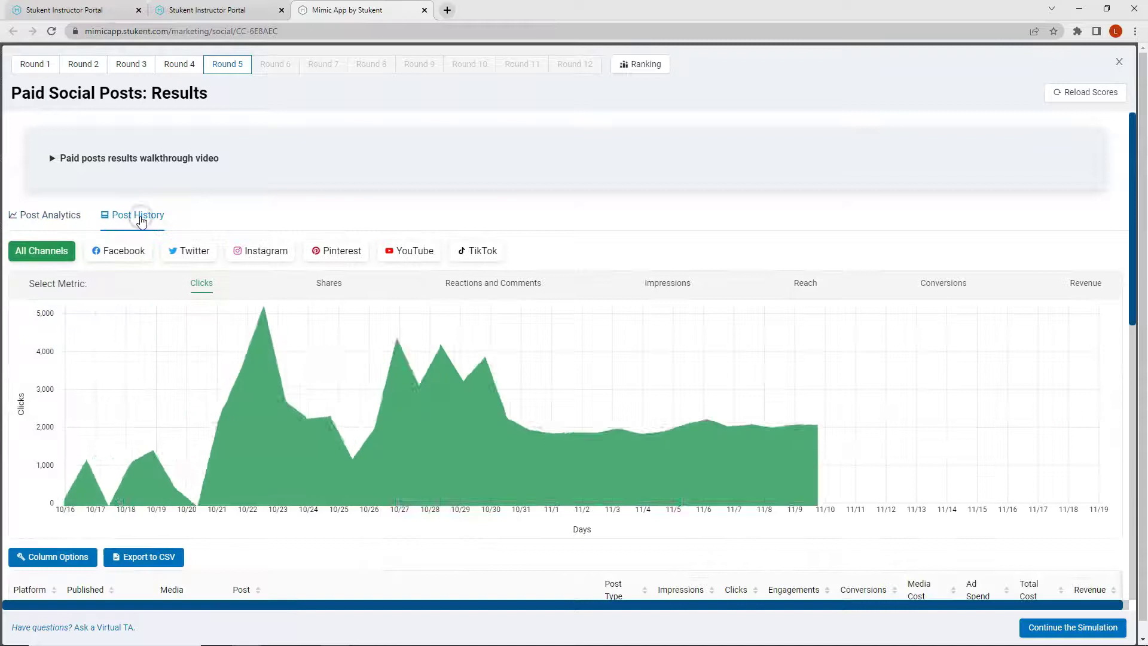
pyautogui.click(152, 218)
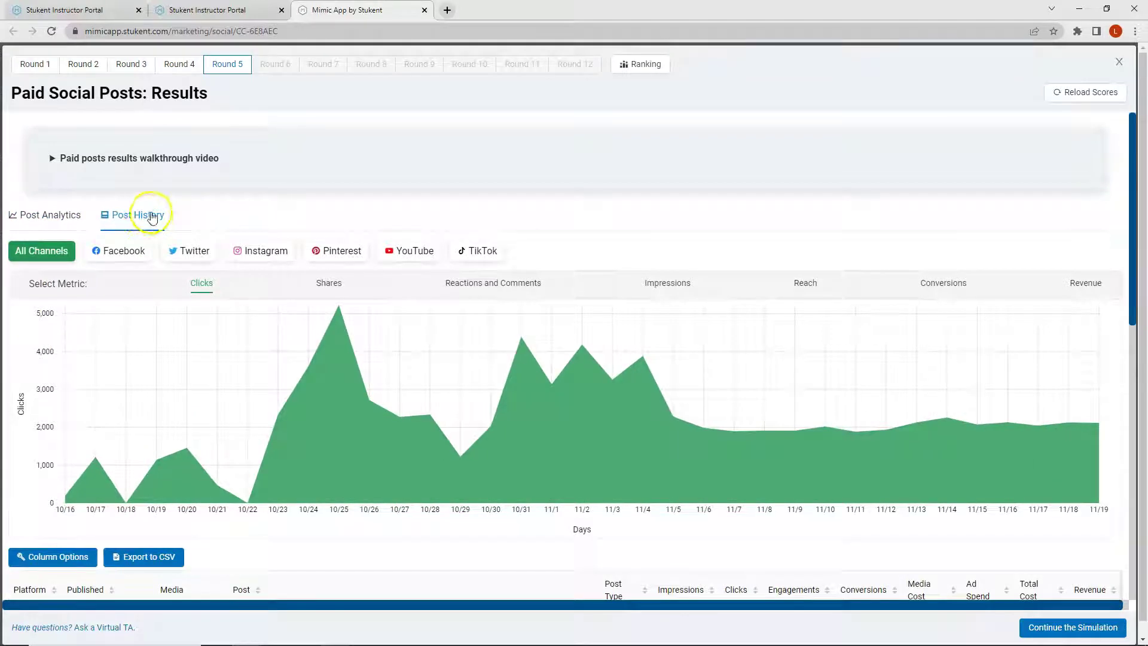
pyautogui.click(127, 251)
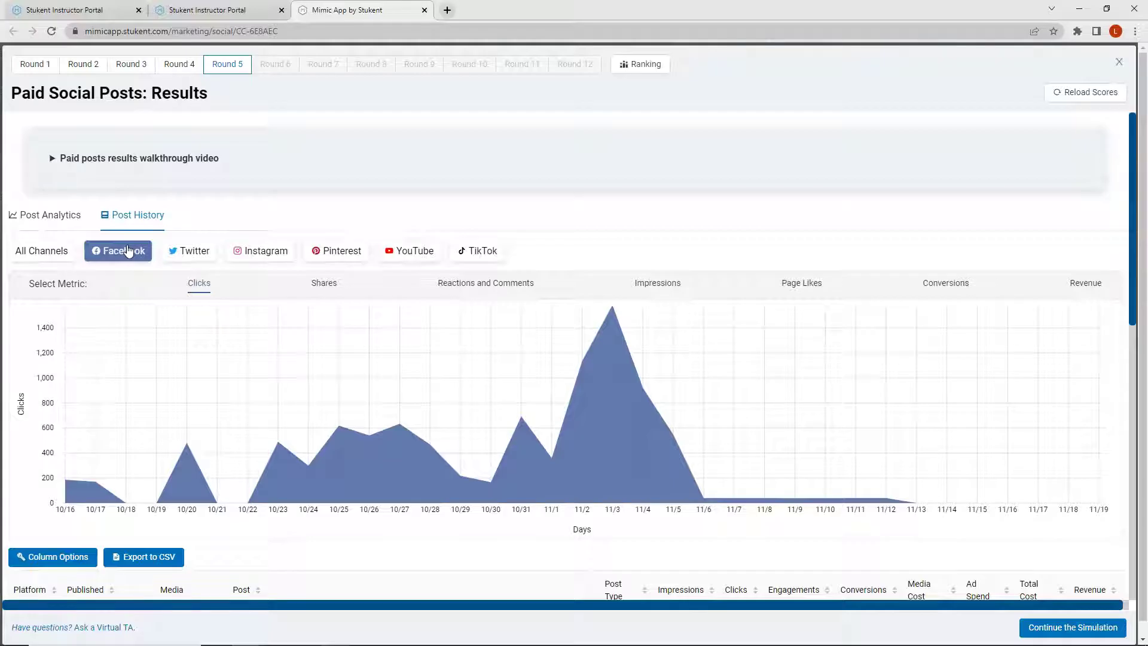
# Add the audience name, gender, age range, interests, CTA, objective and daily ad spend columns to the post history table.
pyautogui.scroll(-6, 127, 250)
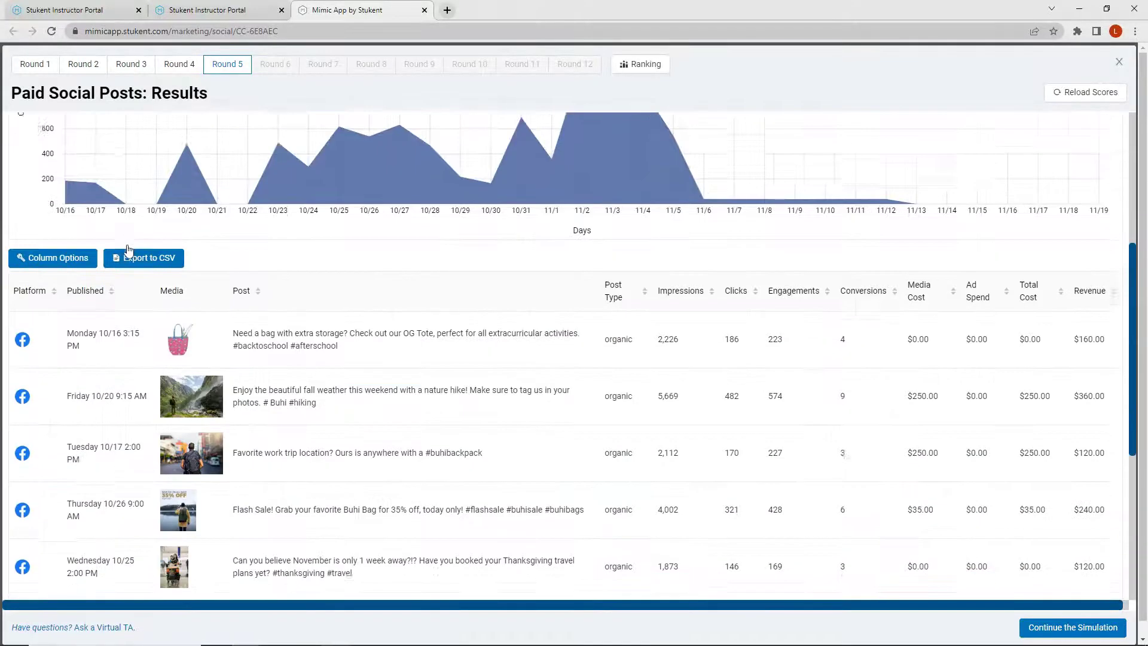
pyautogui.click(49, 199)
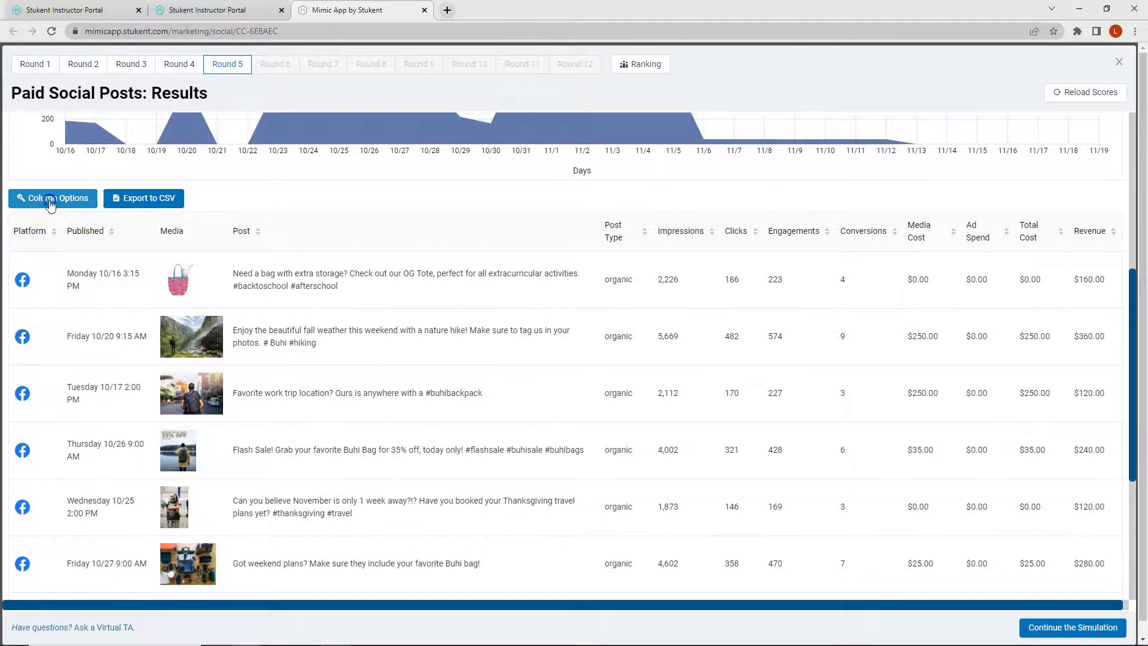
pyautogui.click(573, 332)
pyautogui.click(572, 316)
pyautogui.click(572, 301)
pyautogui.click(573, 285)
pyautogui.click(573, 270)
pyautogui.click(572, 255)
pyautogui.click(572, 239)
pyautogui.click(687, 424)
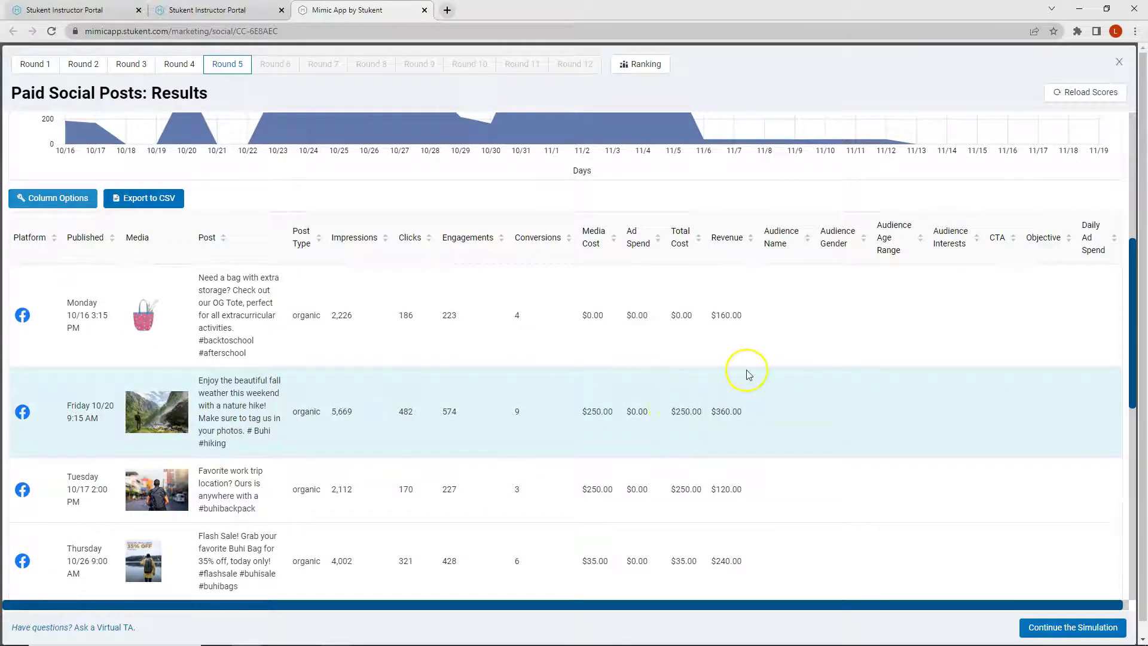
# Sort the Facebook posts by revenue from highest to lowest.
pyautogui.click(741, 243)
pyautogui.click(736, 241)
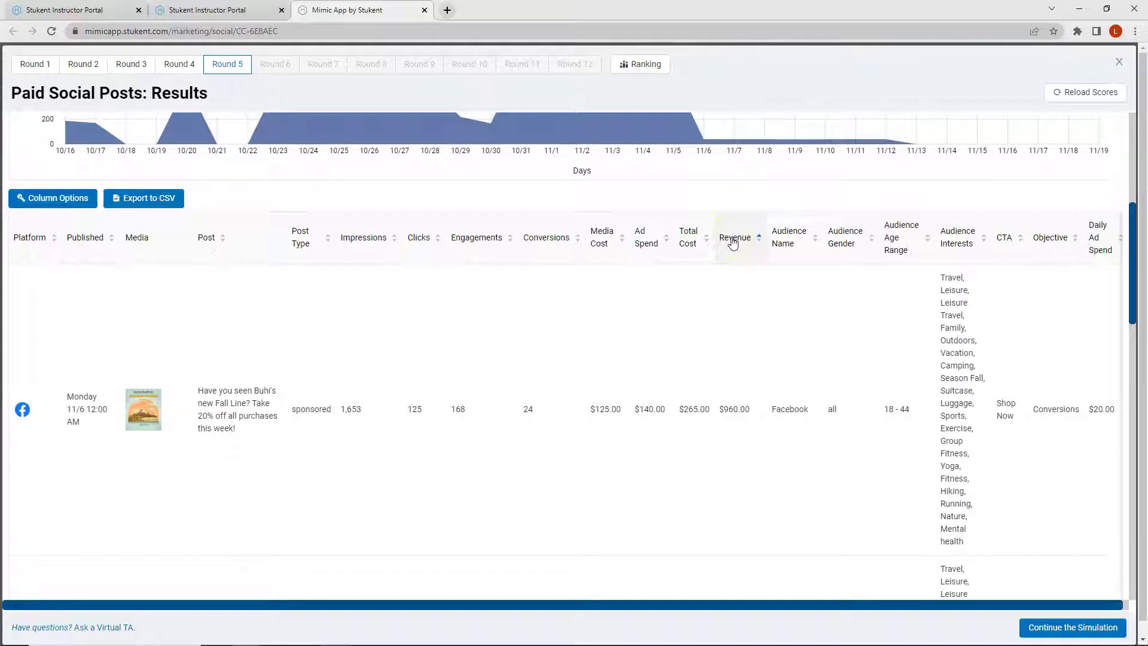
pyautogui.click(737, 240)
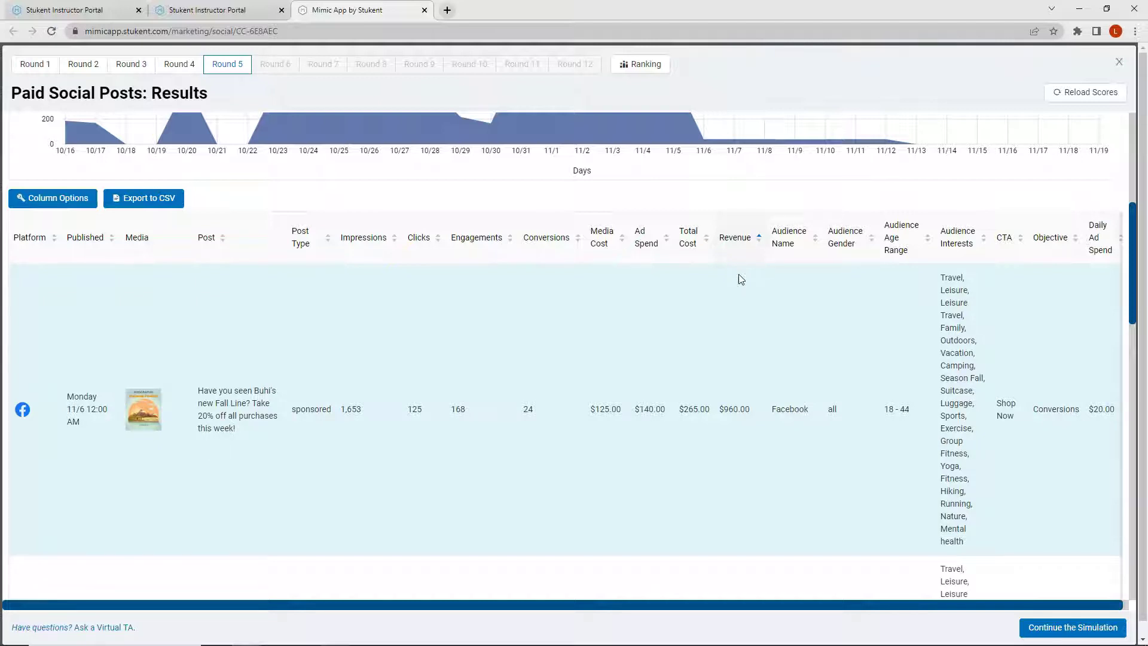
# Go through the Facebook posts and identify the sponsored ones by their publication date, Monday 11/6.
pyautogui.click(817, 293)
pyautogui.click(751, 296)
pyautogui.click(735, 303)
pyautogui.scroll(-2, 738, 306)
pyautogui.click(409, 320)
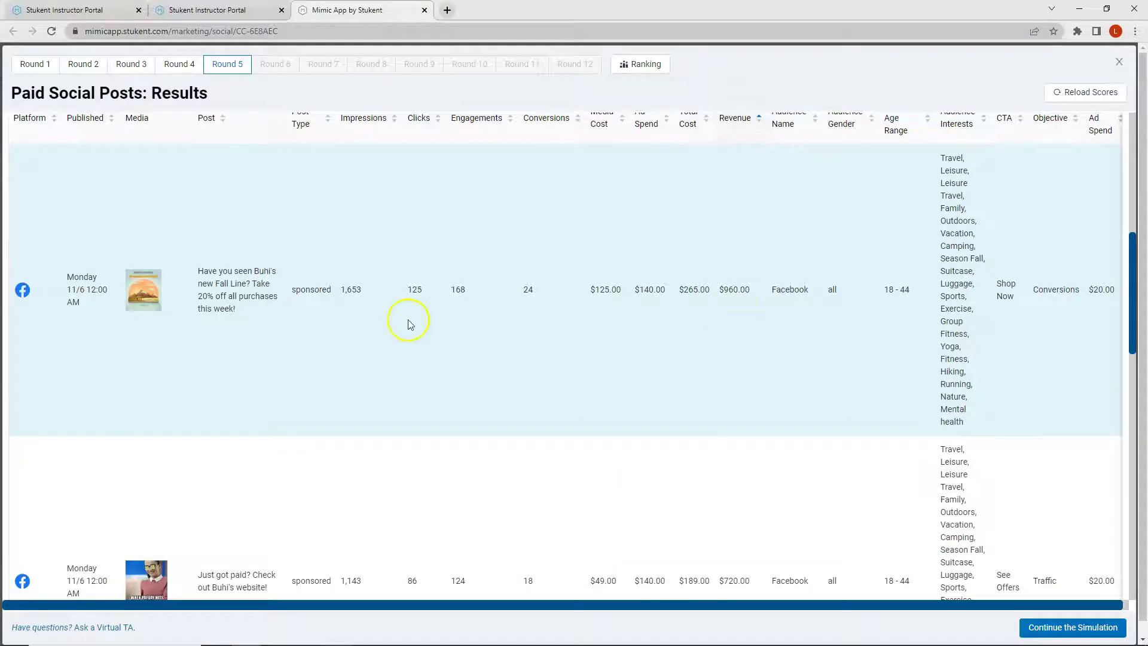
pyautogui.click(89, 305)
pyautogui.scroll(-6, 91, 307)
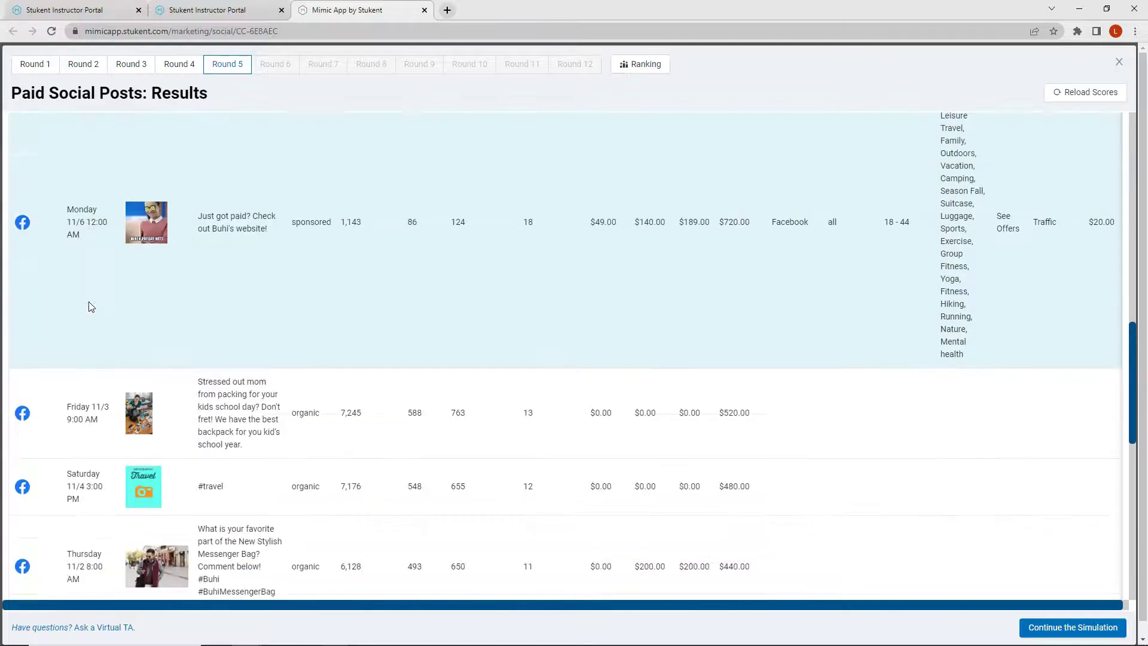
pyautogui.click(90, 239)
pyautogui.scroll(-5, 89, 239)
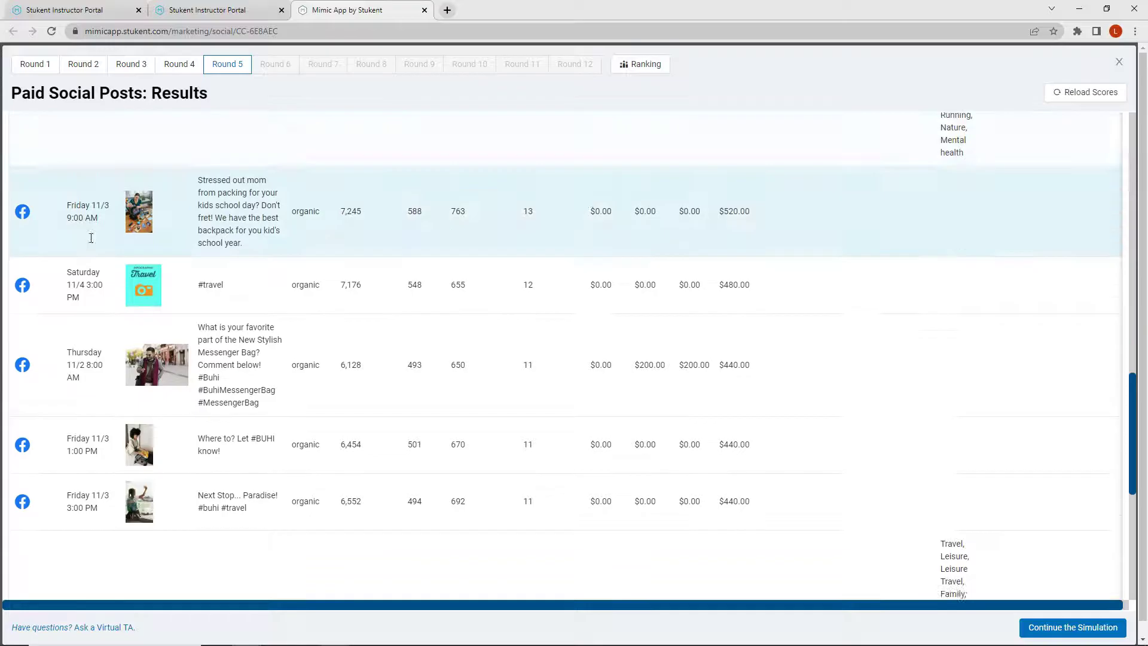
pyautogui.scroll(-5, 93, 242)
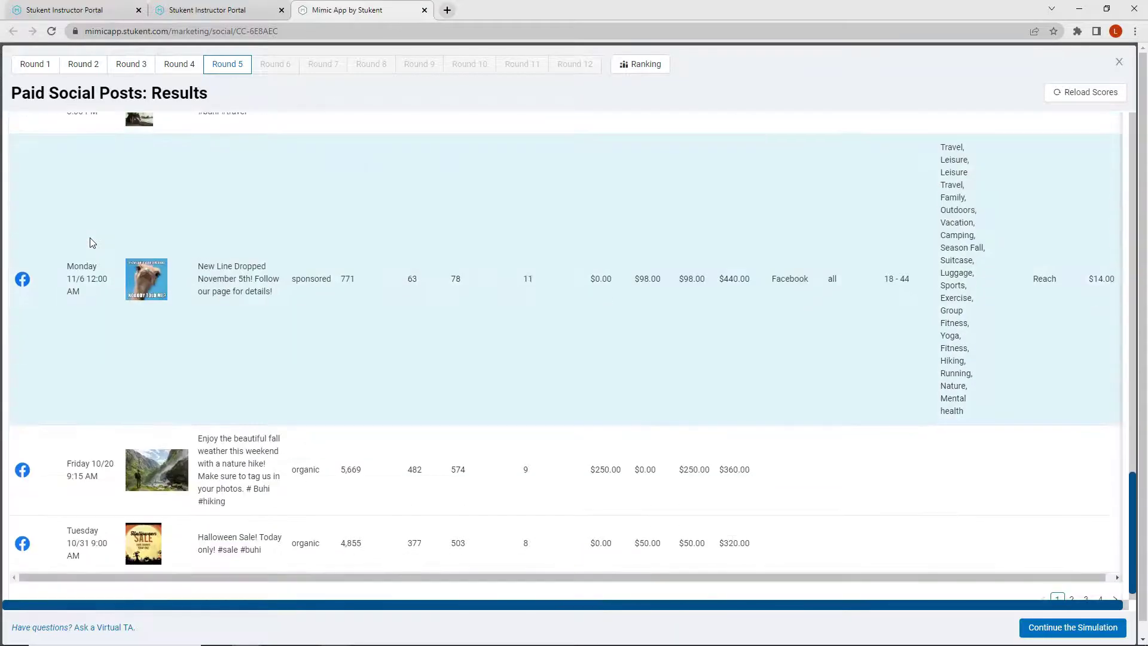
pyautogui.click(92, 289)
pyautogui.scroll(4, 651, 320)
pyautogui.scroll(12, 652, 321)
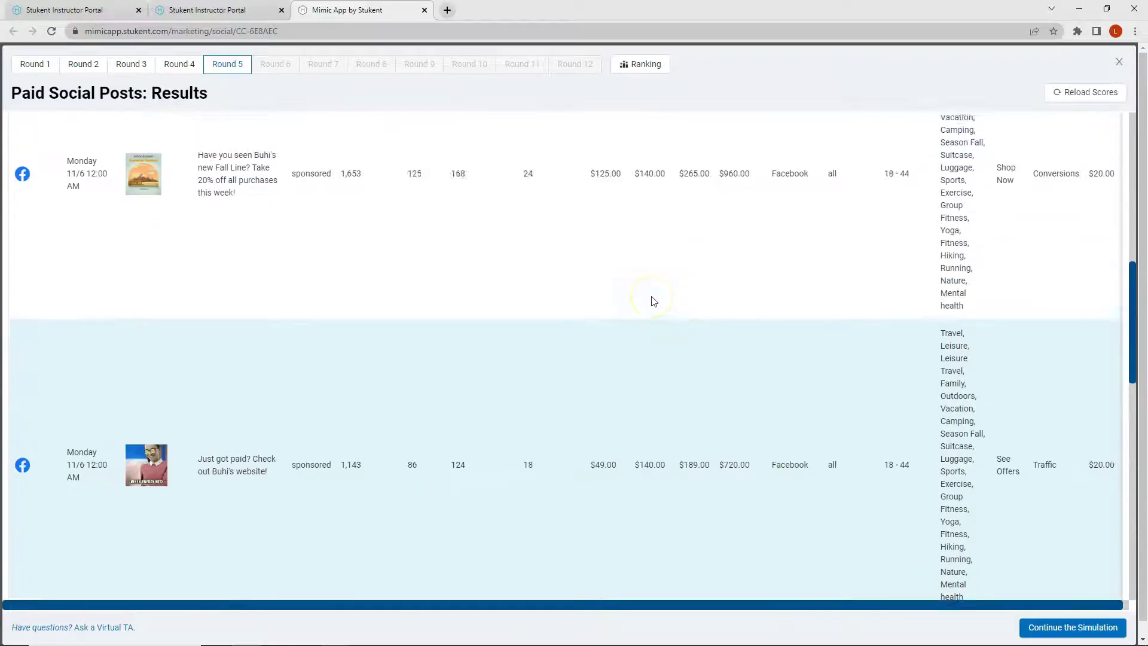
# Compare the revenue of the sponsored Facebook posts published on 11/6.
pyautogui.scroll(3, 652, 299)
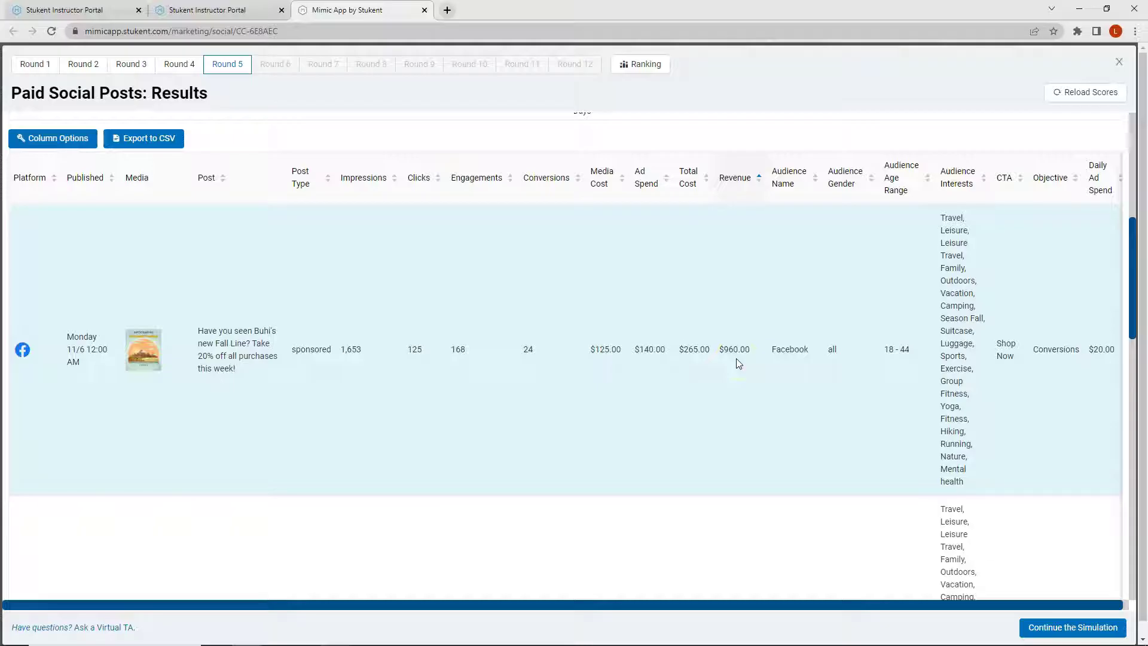
pyautogui.scroll(-6, 738, 359)
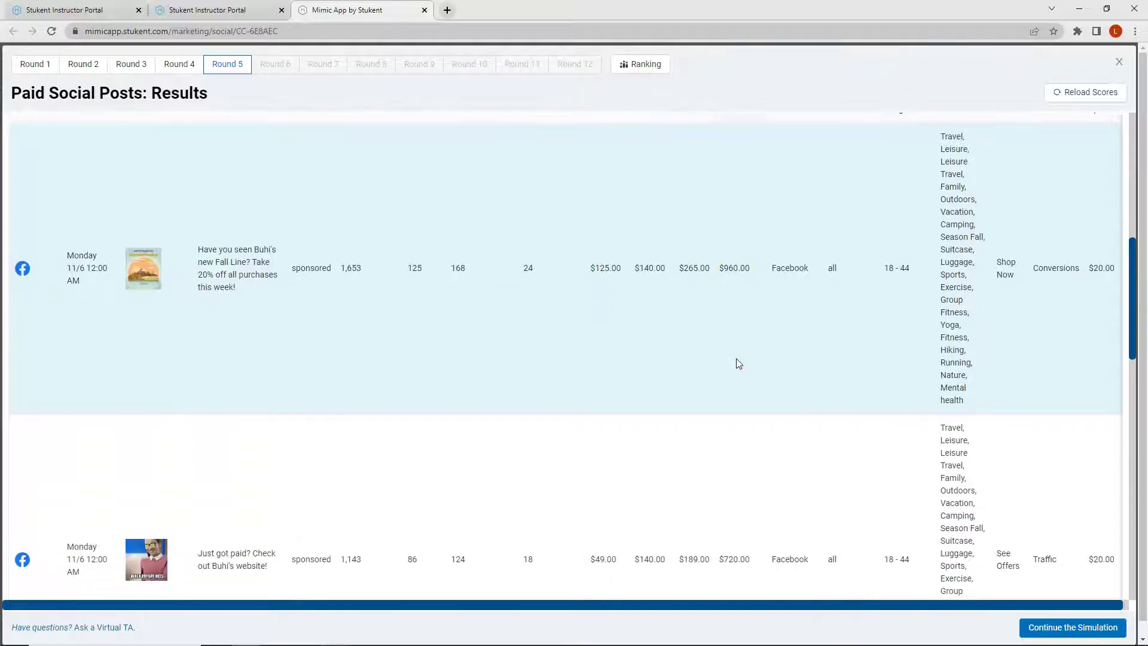
pyautogui.scroll(-6, 735, 359)
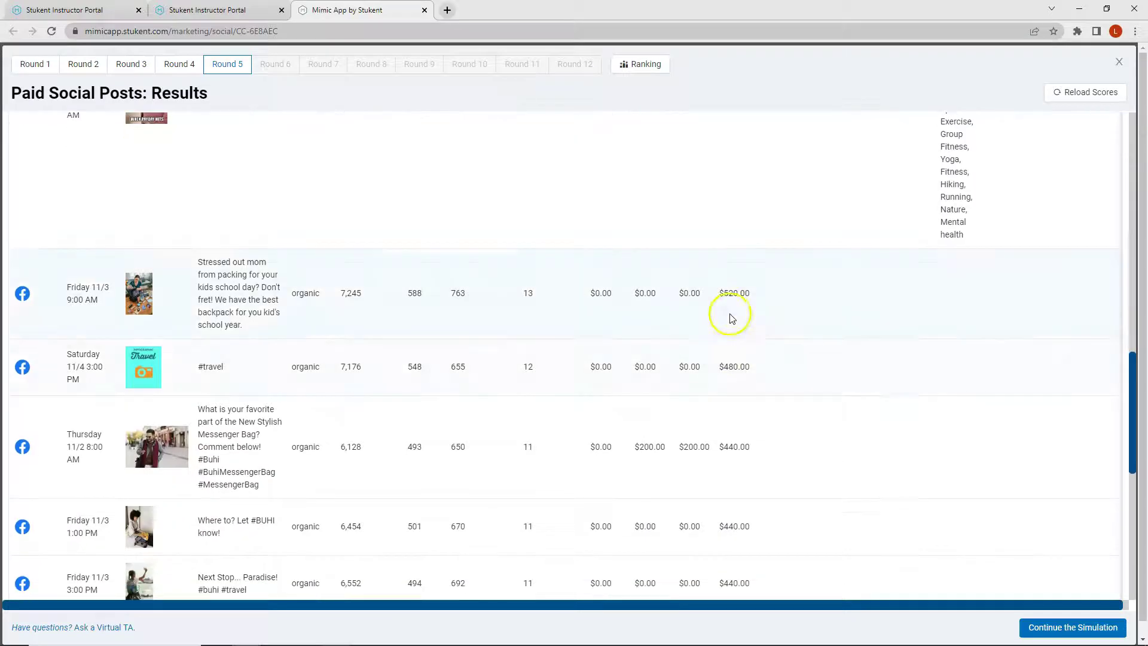
pyautogui.scroll(-1, 726, 336)
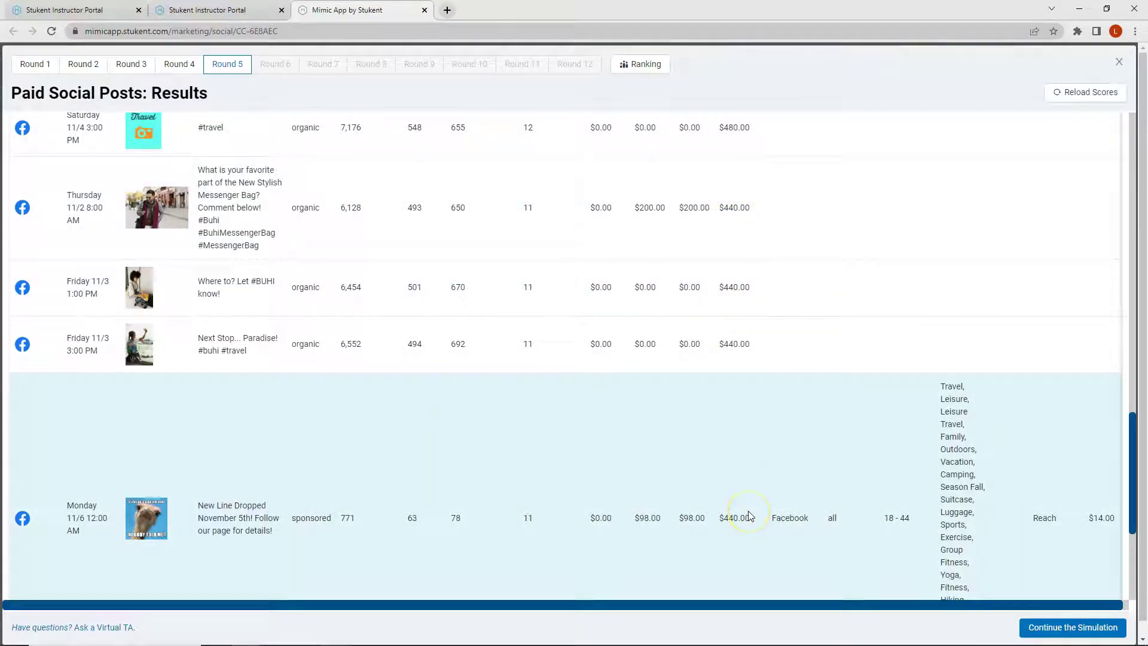
pyautogui.click(745, 514)
pyautogui.scroll(-1, 742, 513)
pyautogui.scroll(-2, 742, 512)
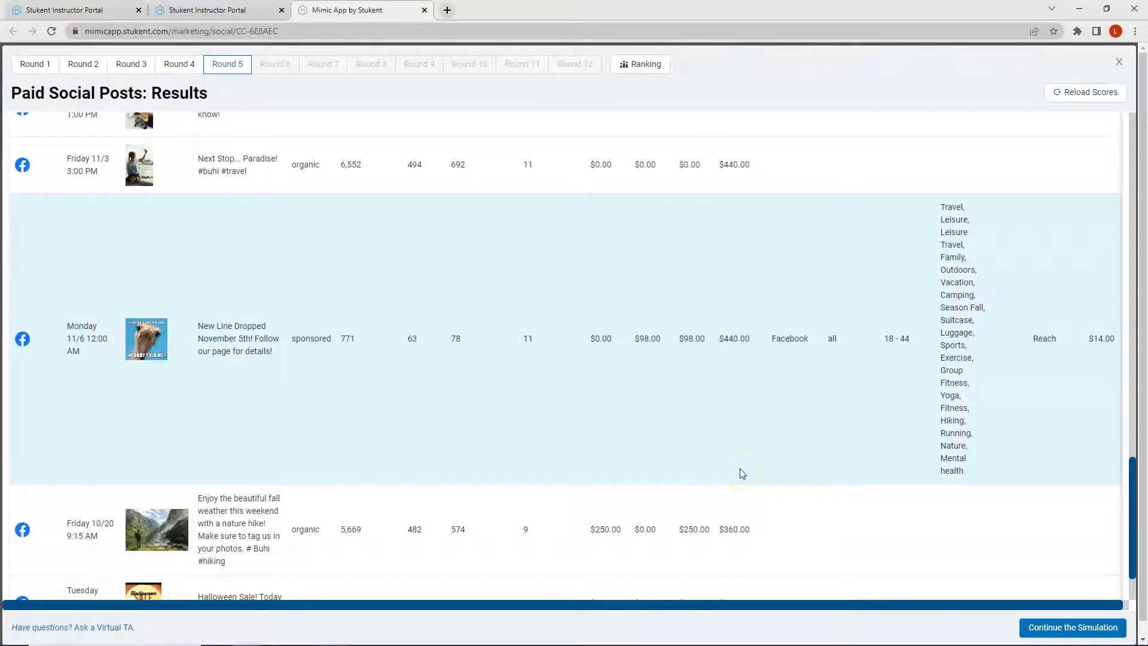
pyautogui.scroll(2, 742, 472)
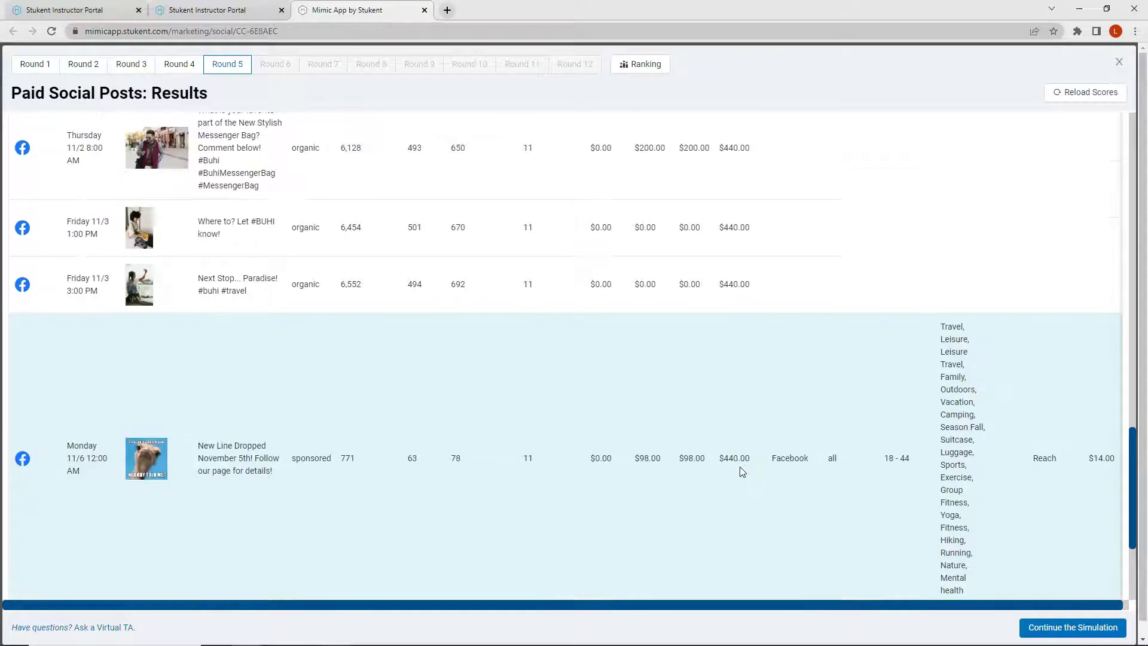
pyautogui.scroll(5, 742, 472)
pyautogui.scroll(10, 743, 472)
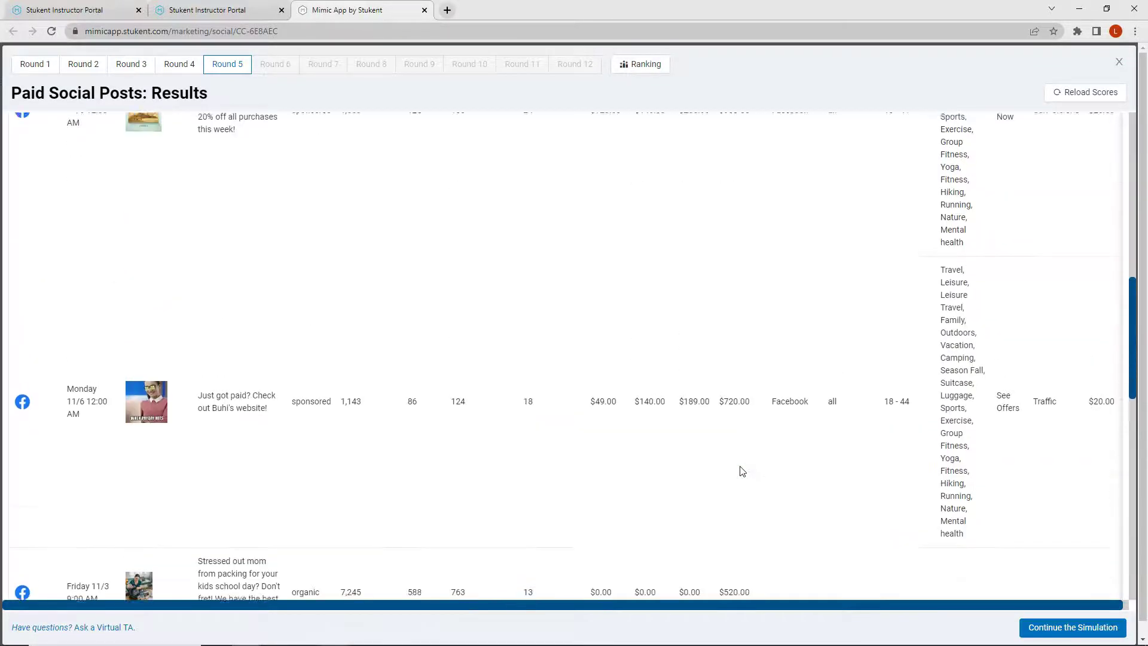
pyautogui.scroll(3, 740, 467)
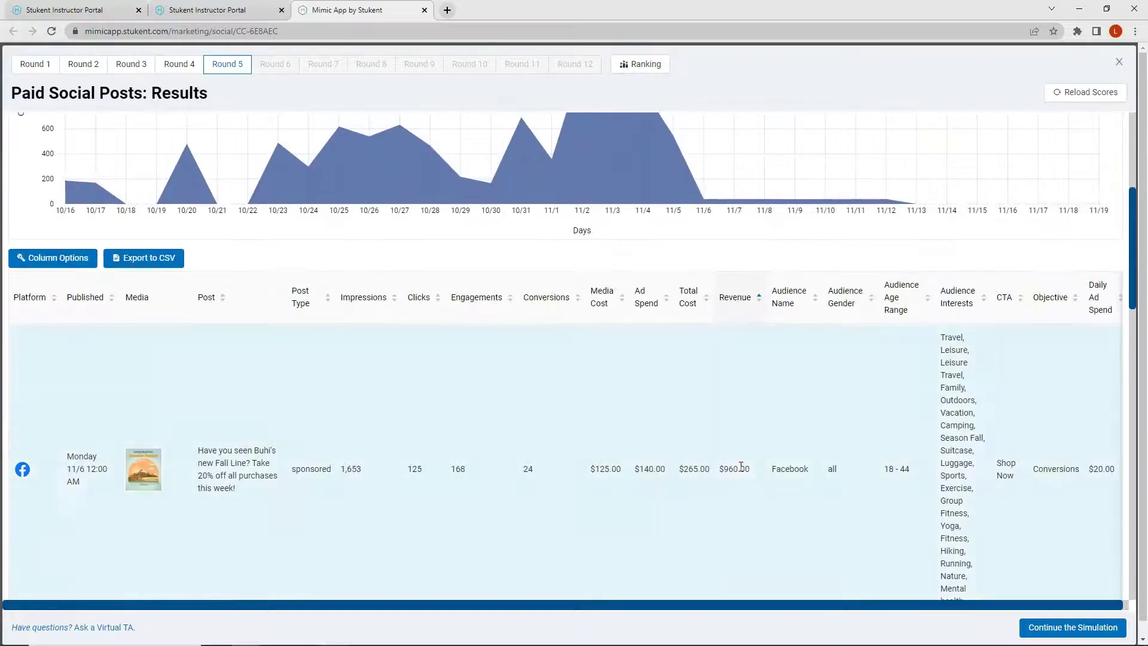
pyautogui.scroll(2, 745, 463)
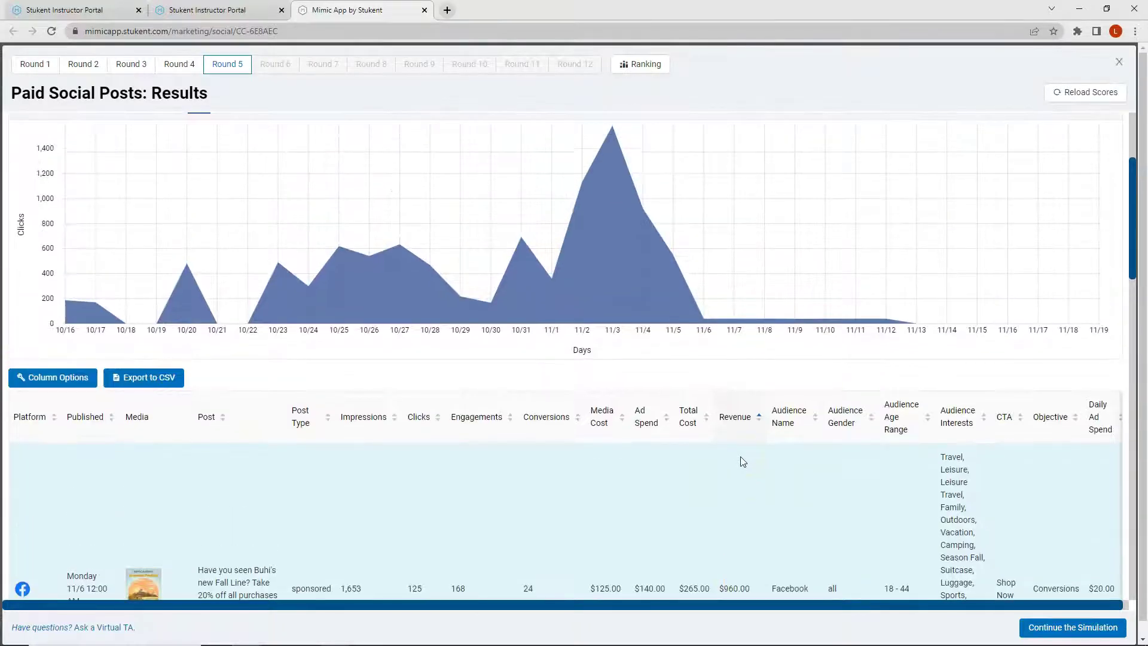
pyautogui.scroll(3, 751, 459)
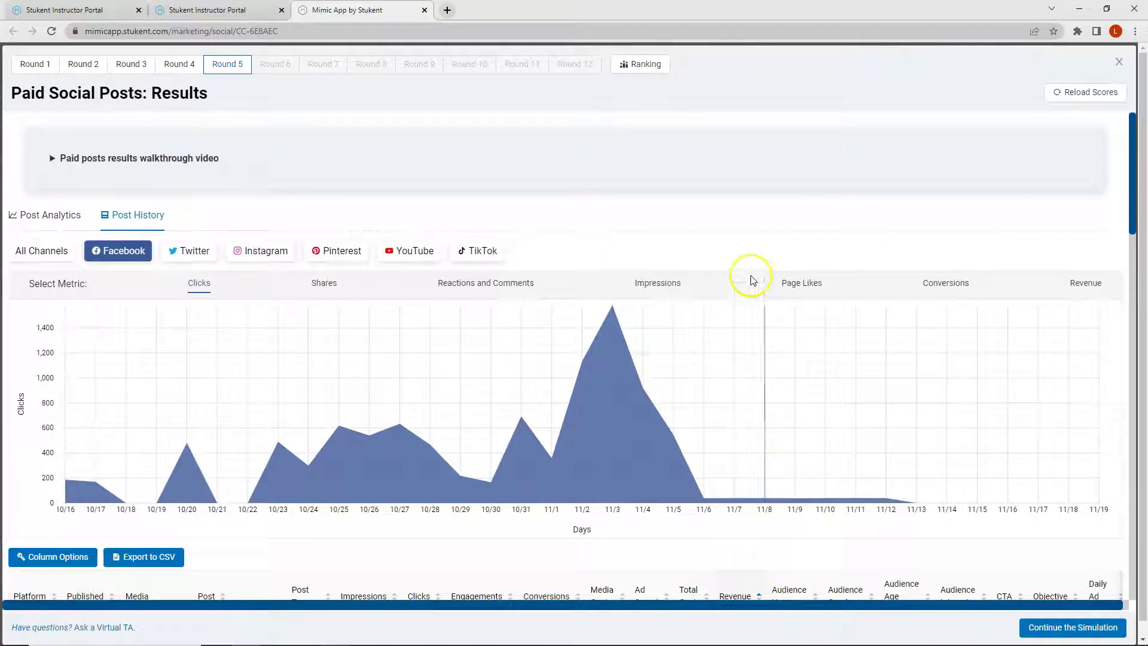
# Show the Twitter post history and examine the publication date and revenue of the sponsored post.
pyautogui.click(206, 248)
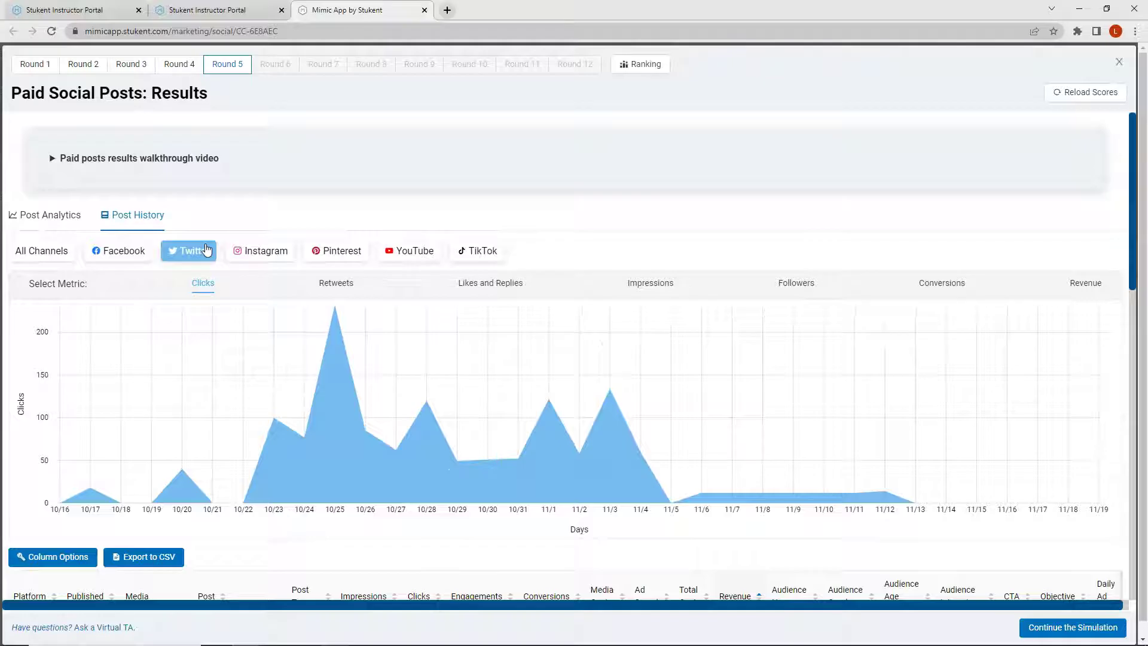
pyautogui.scroll(-4, 207, 248)
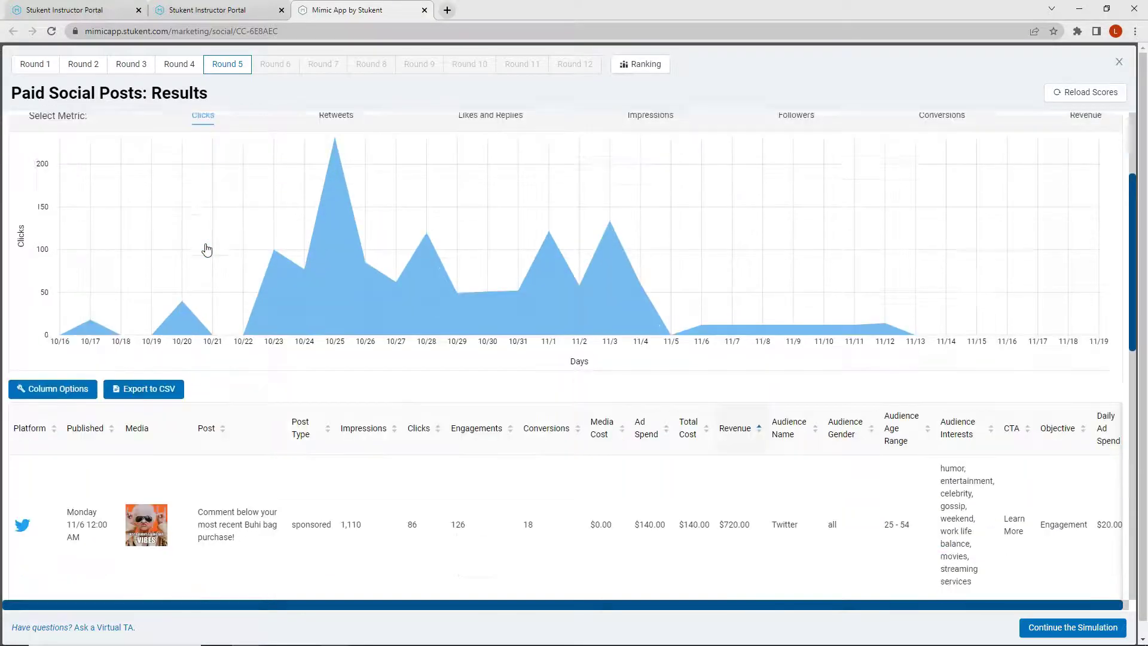
pyautogui.scroll(-2, 217, 293)
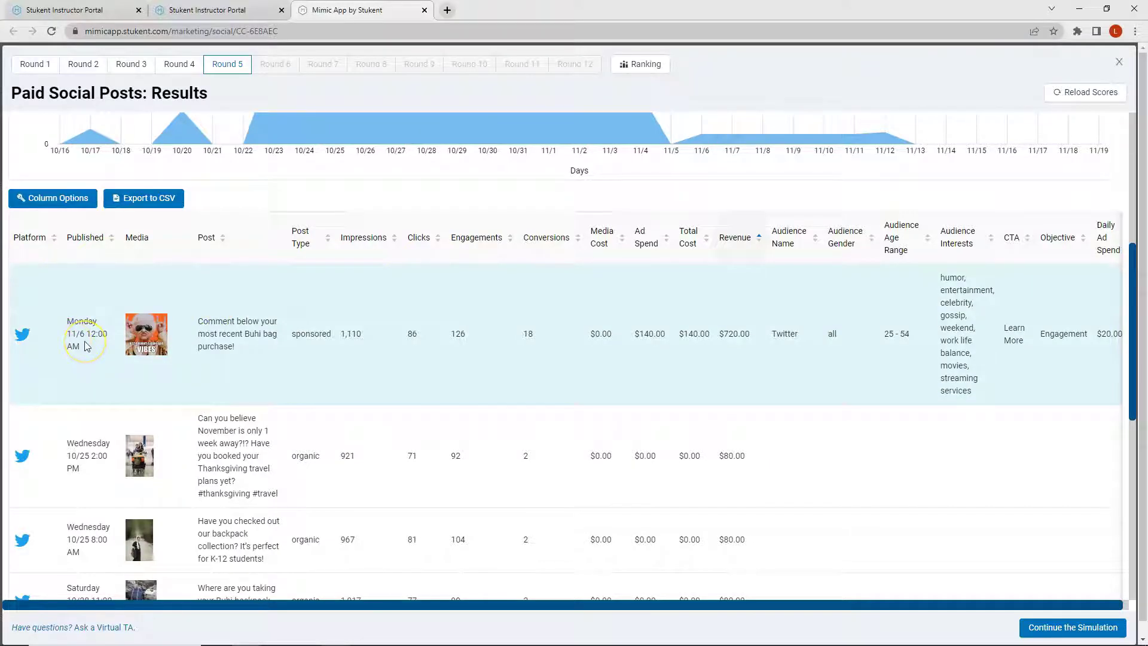
pyautogui.click(742, 348)
pyautogui.click(741, 349)
pyautogui.click(741, 352)
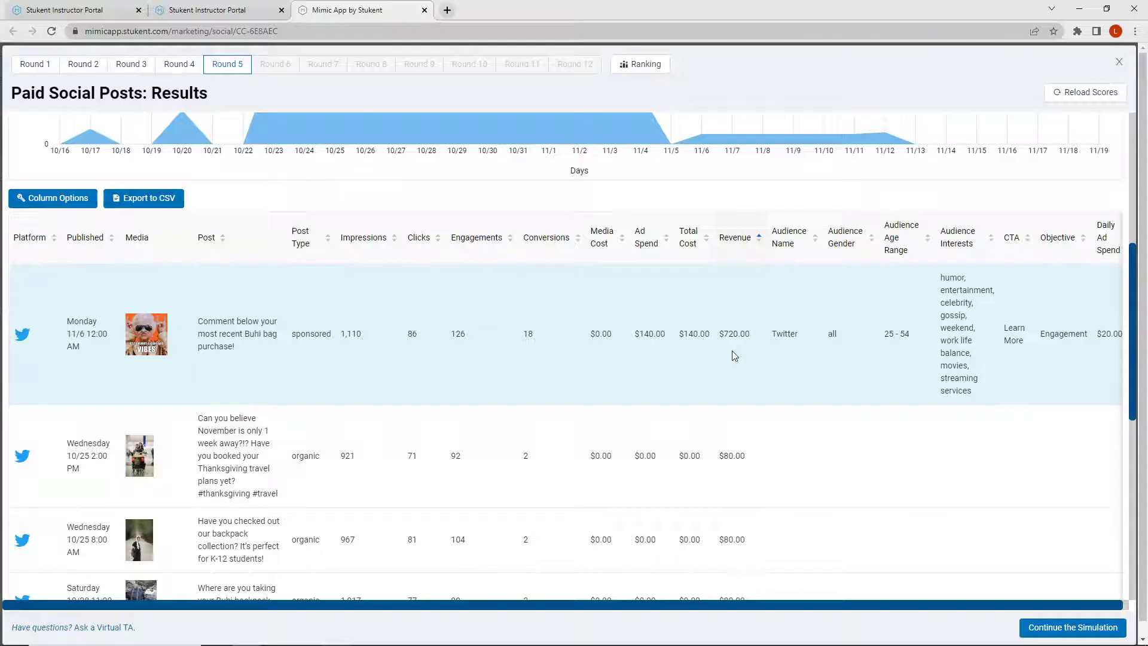
pyautogui.scroll(6, 735, 355)
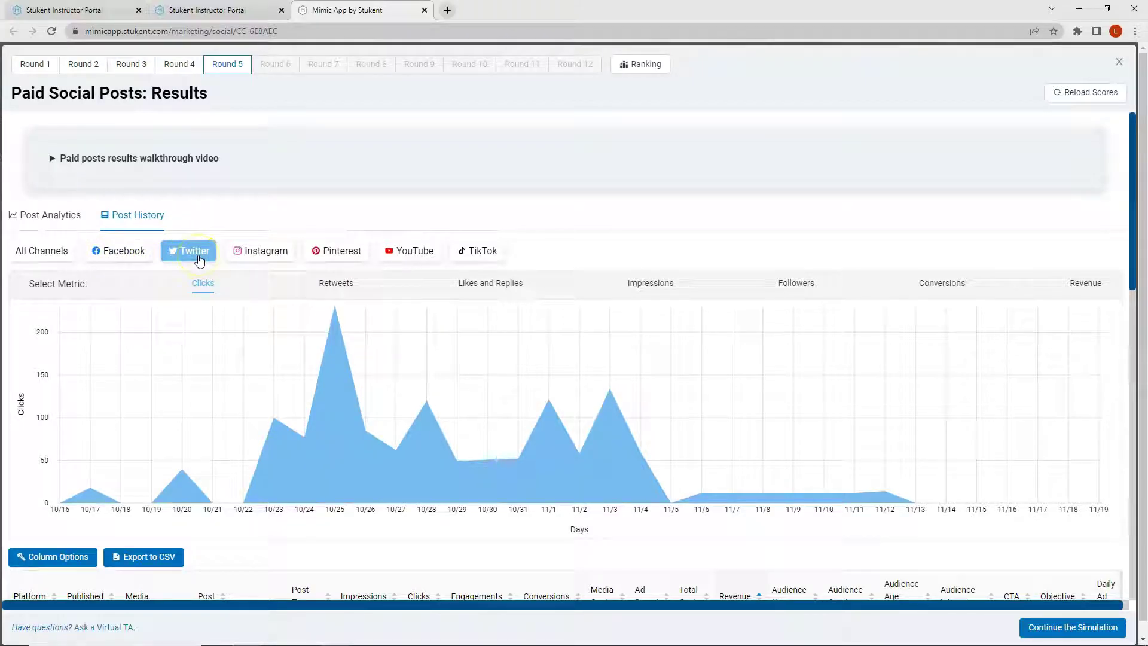
# Show the Instagram post history and check the publication date and post type of the Veterans Day post.
pyautogui.click(267, 256)
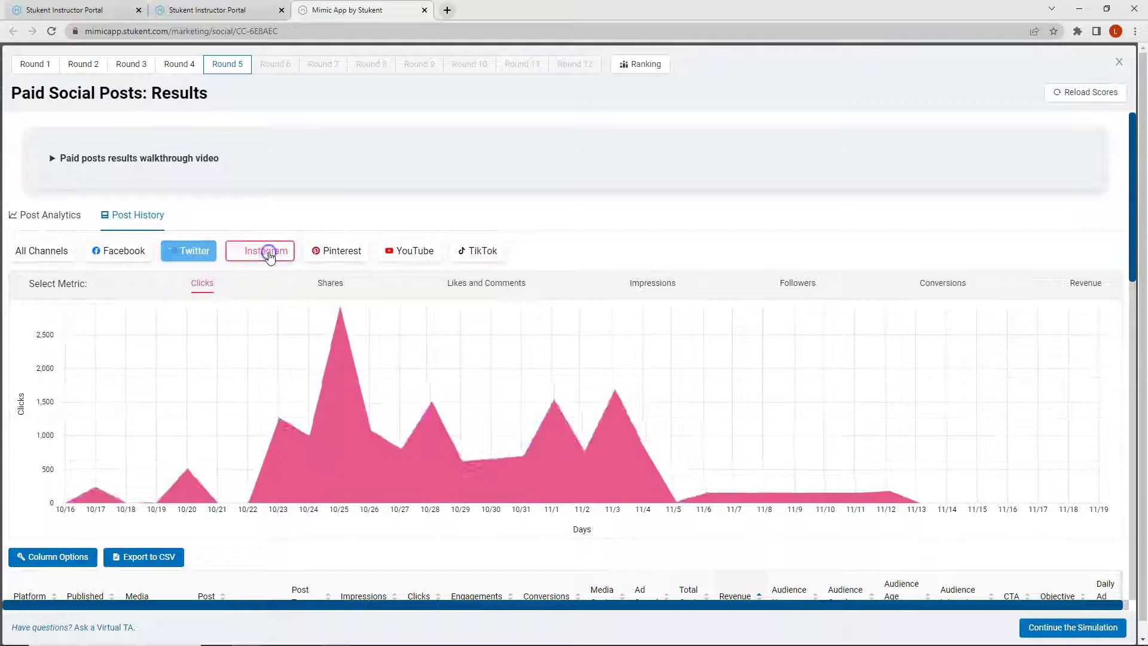
pyautogui.scroll(-7, 269, 256)
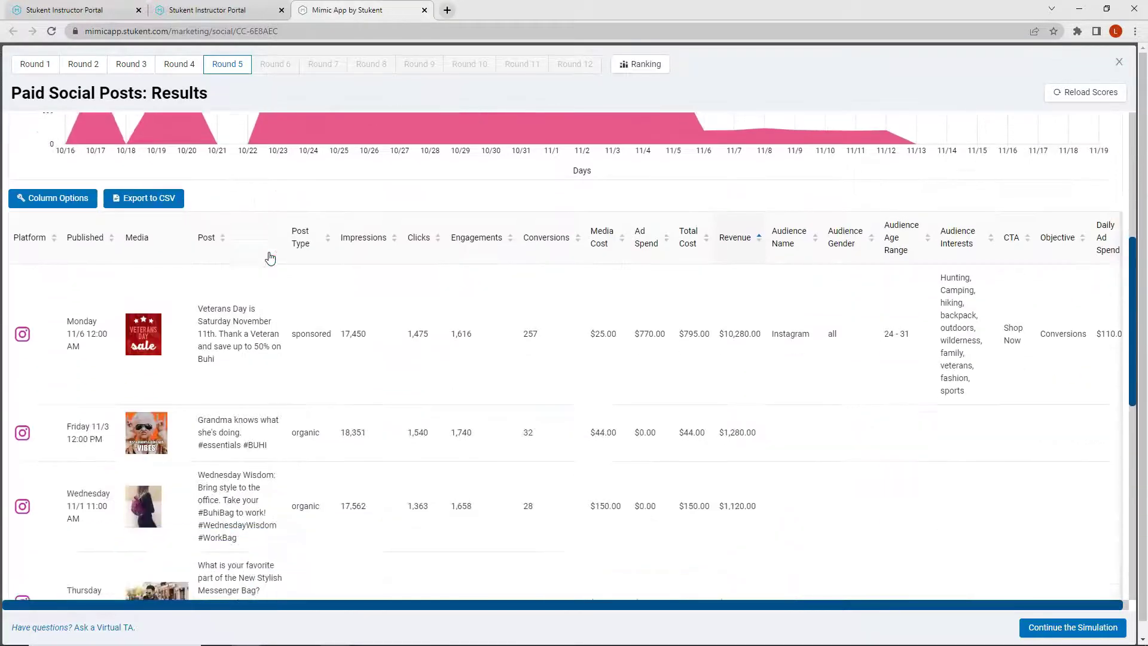
pyautogui.scroll(-1, 269, 256)
pyautogui.click(271, 248)
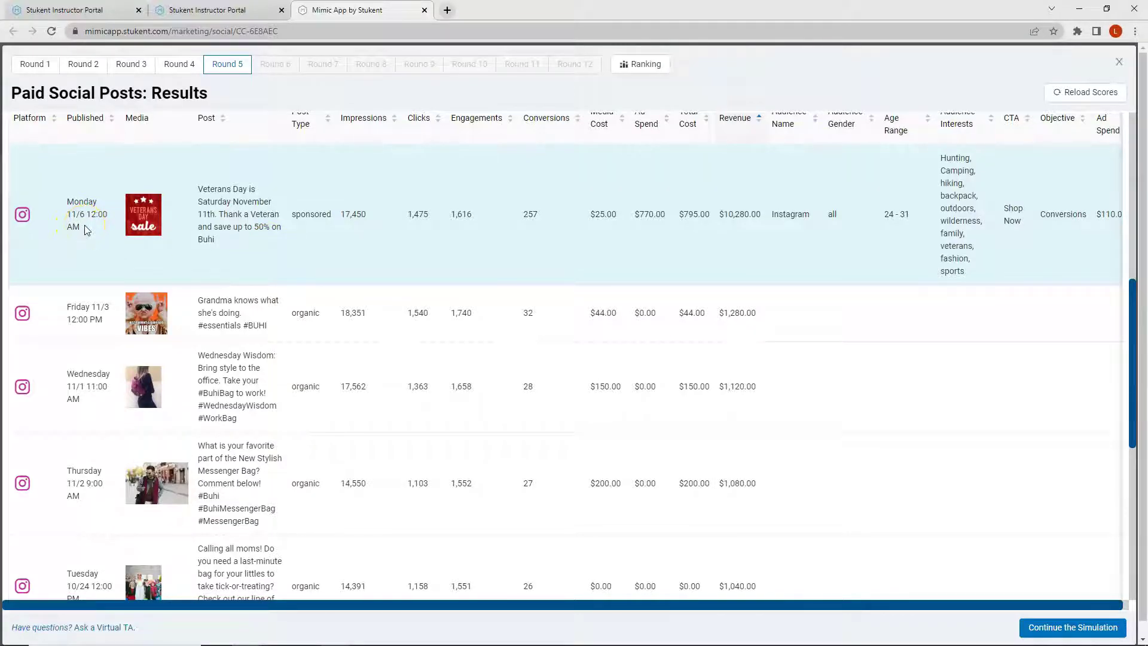
pyautogui.click(326, 241)
# Examine the revenue and audience of the sponsored Instagram Veterans Day post.
pyautogui.click(735, 244)
pyautogui.click(731, 233)
pyautogui.click(777, 222)
pyautogui.click(721, 212)
pyautogui.click(761, 203)
pyautogui.click(730, 204)
# Show the Pinterest post history and examine the publication date and revenue of the highest-earning sponsored post.
pyautogui.scroll(10, 743, 251)
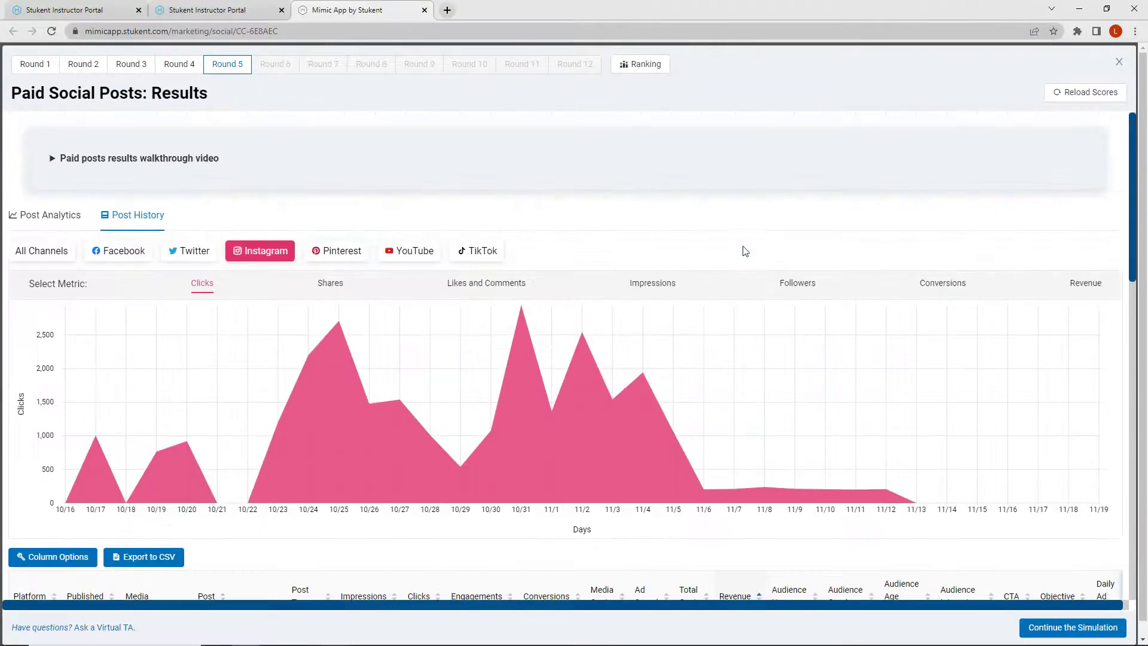
pyautogui.click(339, 250)
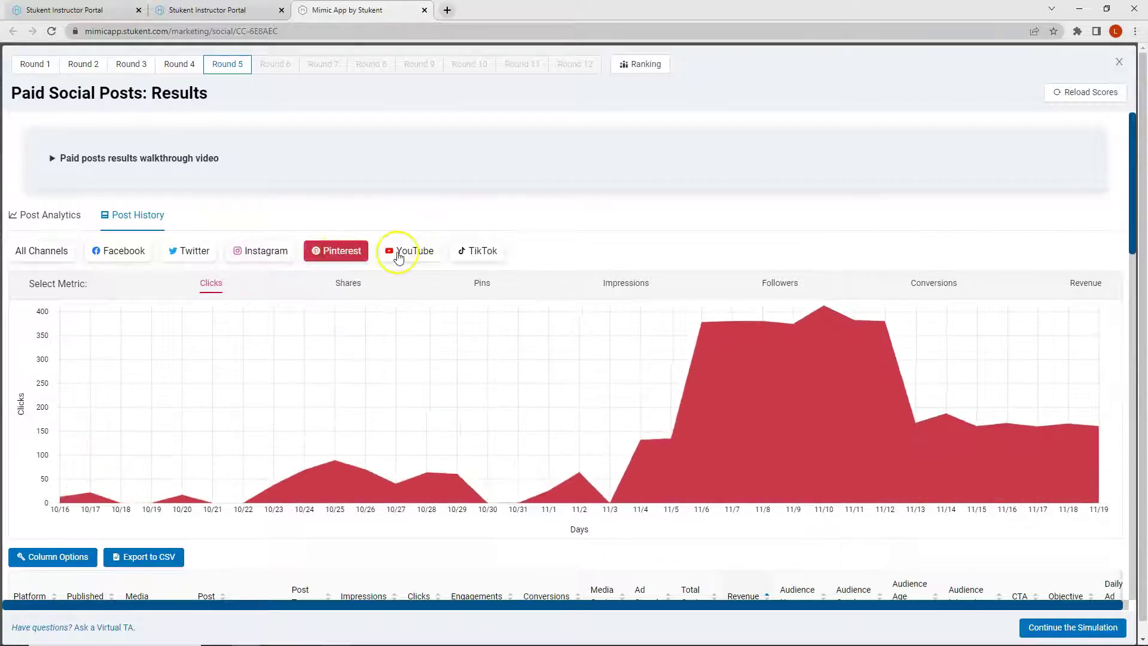
pyautogui.scroll(-5, 592, 253)
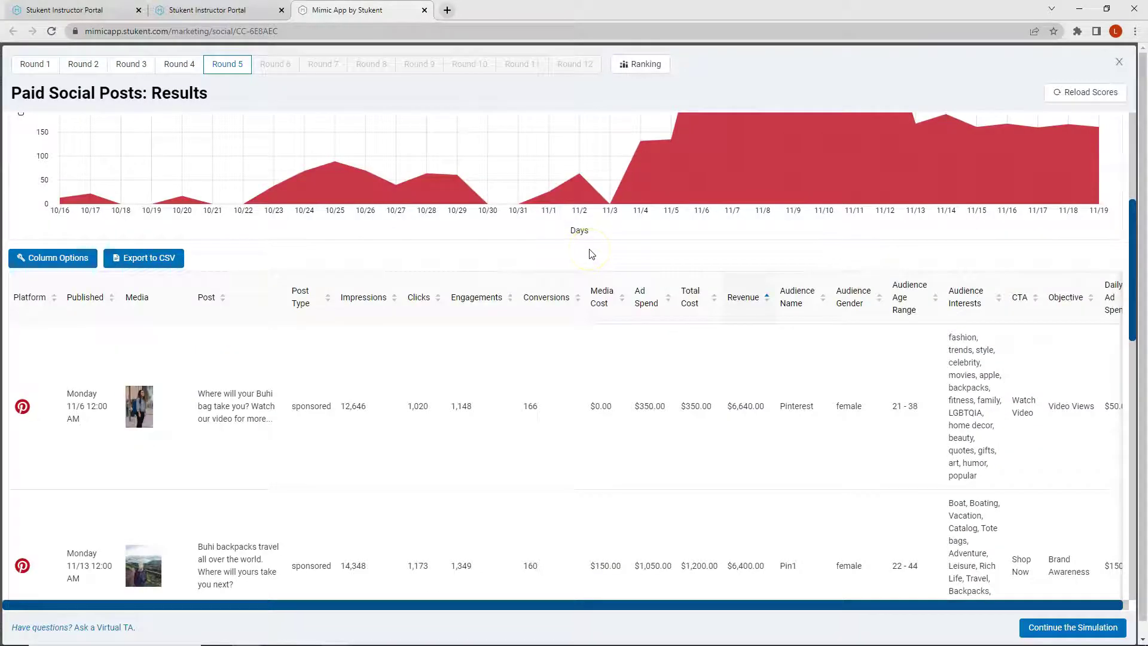
pyautogui.scroll(-1, 592, 255)
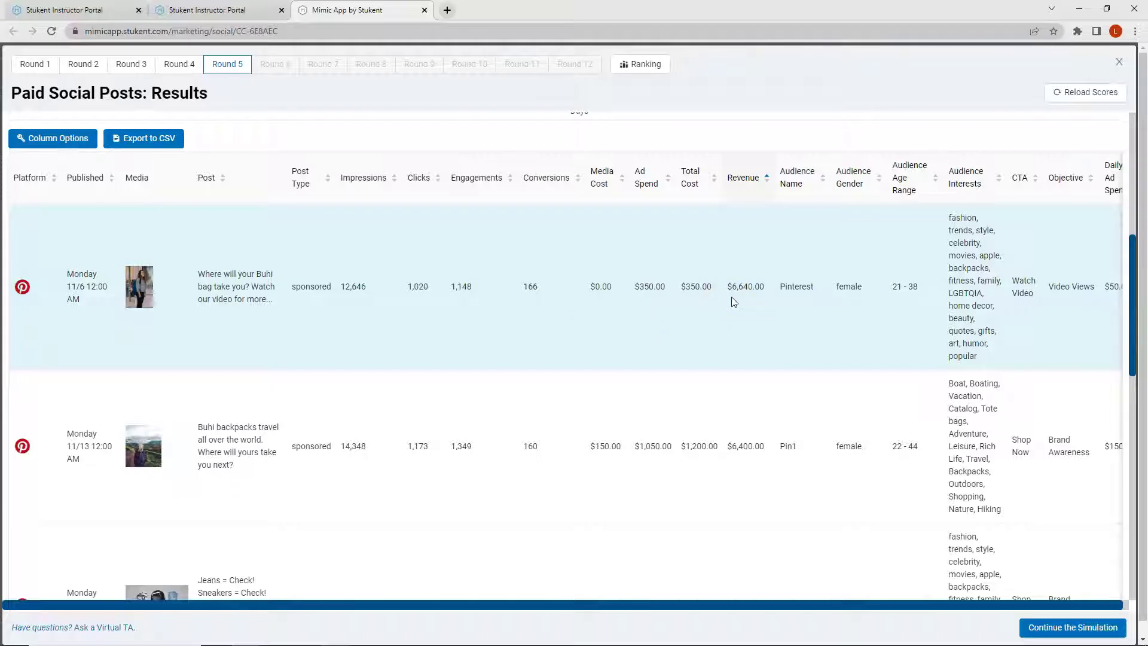
pyautogui.click(77, 301)
pyautogui.click(743, 311)
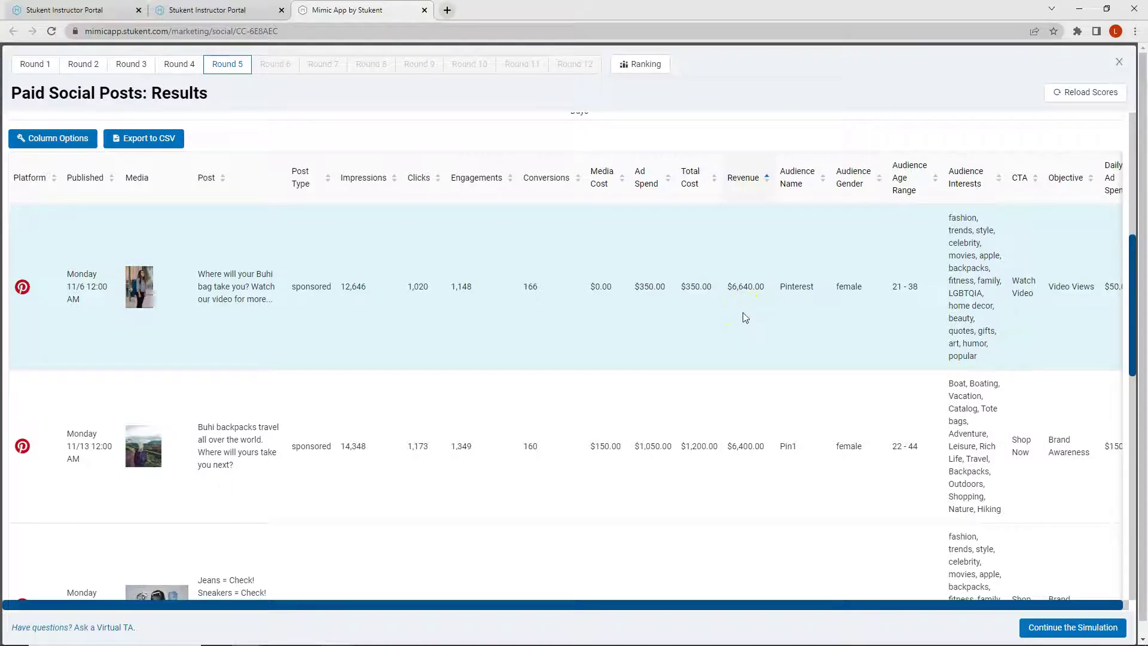
# Compare the publication dates of the sponsored Pinterest posts, telling the 11/13 post apart from the 11/6 posts.
pyautogui.scroll(-2, 743, 312)
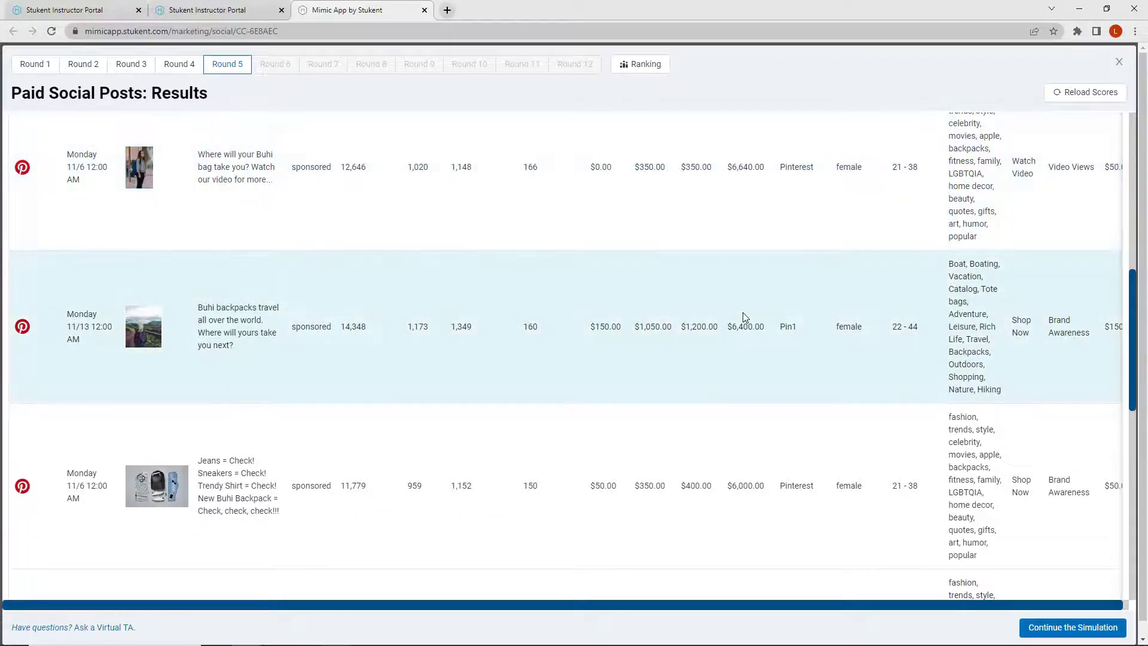
pyautogui.click(739, 313)
pyautogui.click(88, 179)
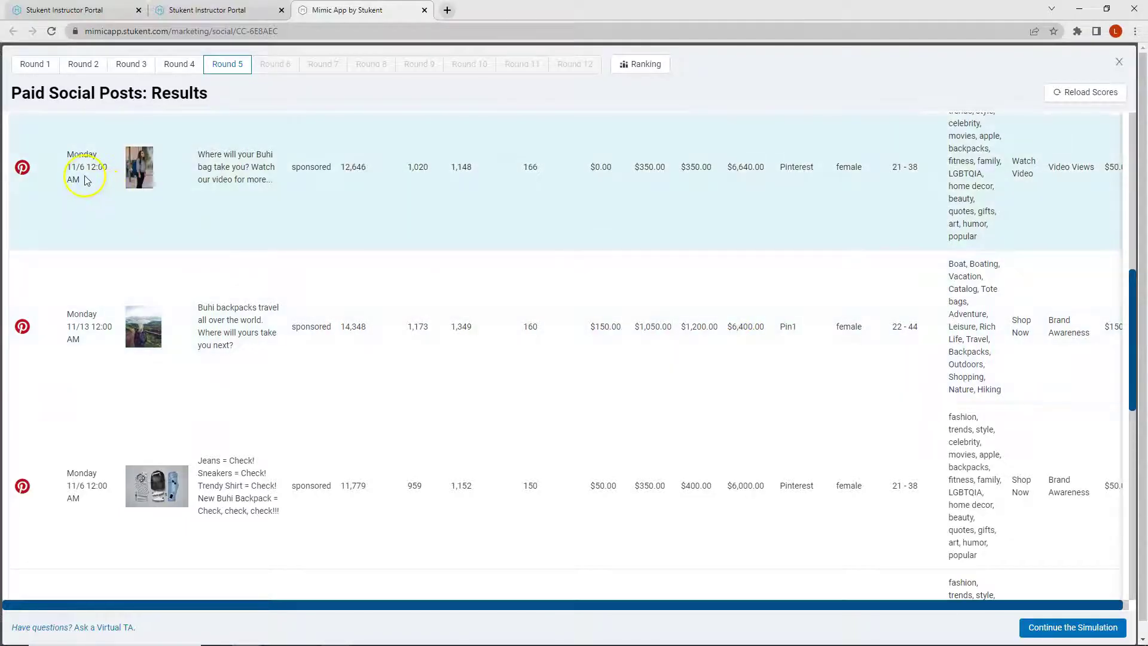
pyautogui.click(84, 326)
pyautogui.scroll(-3, 88, 328)
pyautogui.click(84, 321)
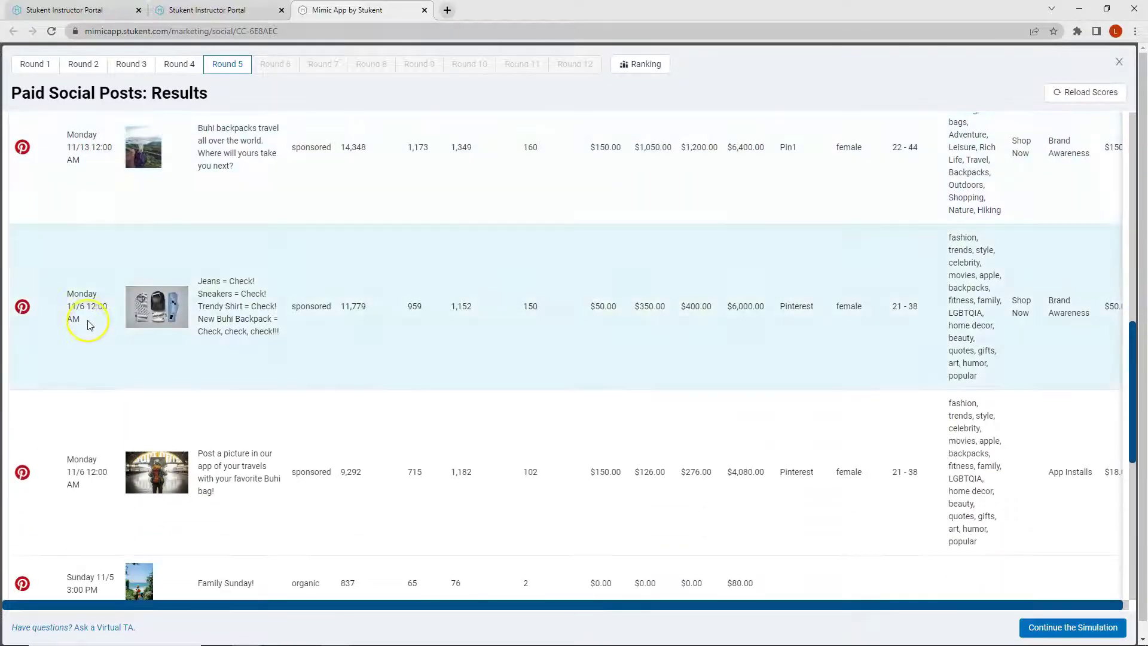
pyautogui.click(83, 470)
pyautogui.click(75, 333)
pyautogui.scroll(2, 75, 334)
pyautogui.click(74, 332)
pyautogui.scroll(1, 77, 329)
pyautogui.click(92, 342)
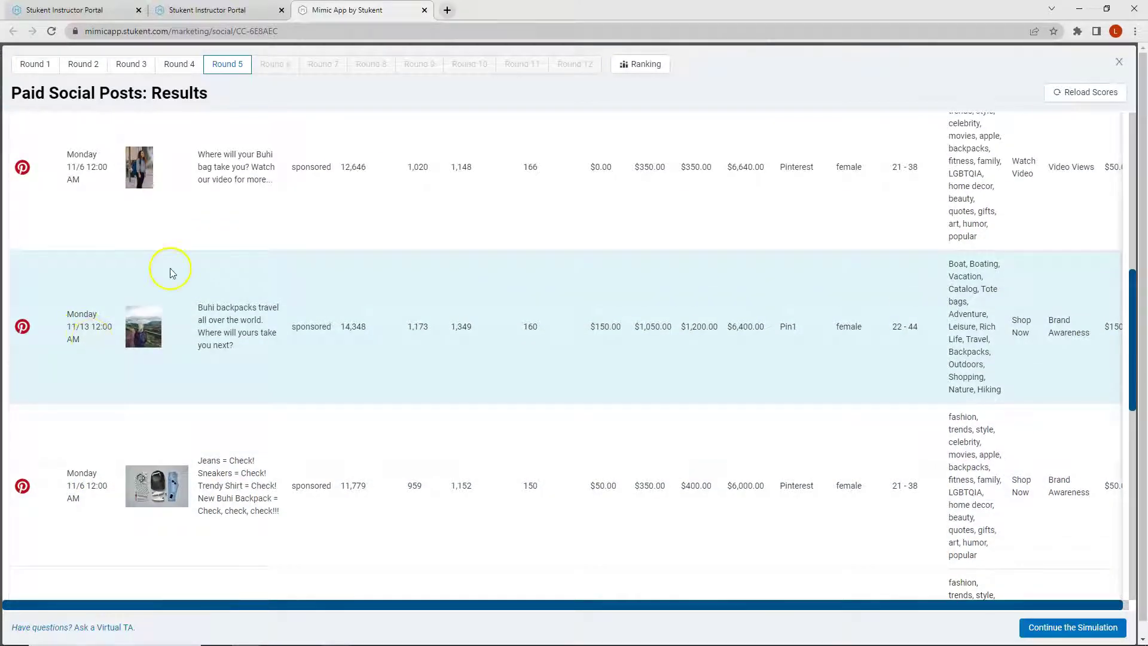
# Compare the audience age range and interests of the two highest-earning sponsored Pinterest posts.
pyautogui.click(627, 243)
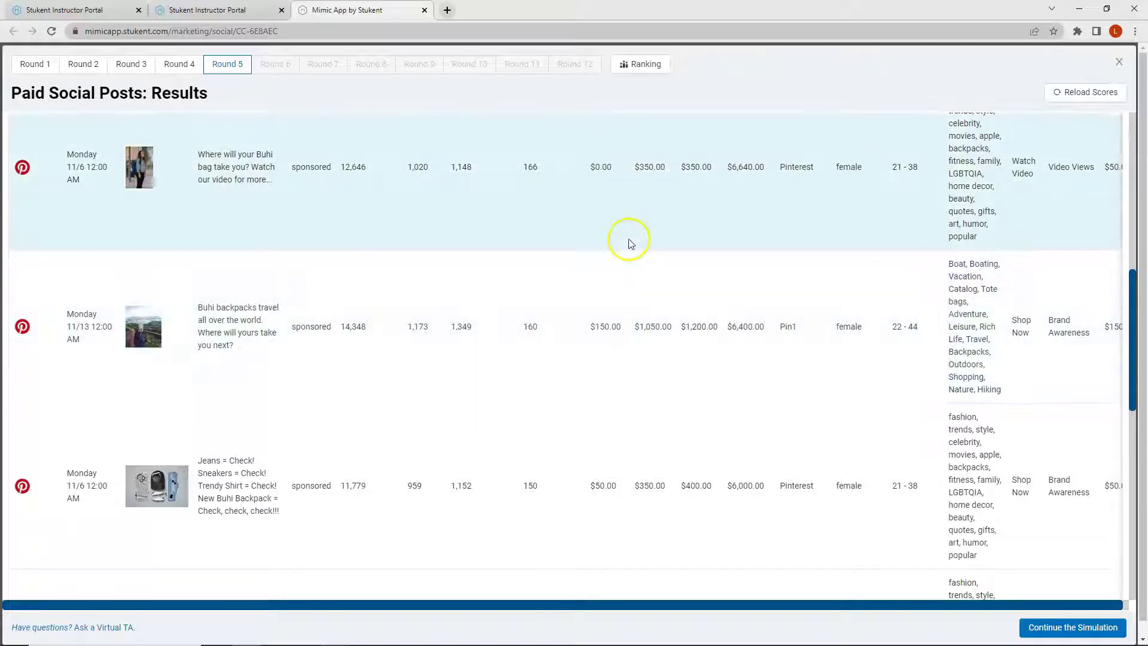
pyautogui.scroll(1, 624, 232)
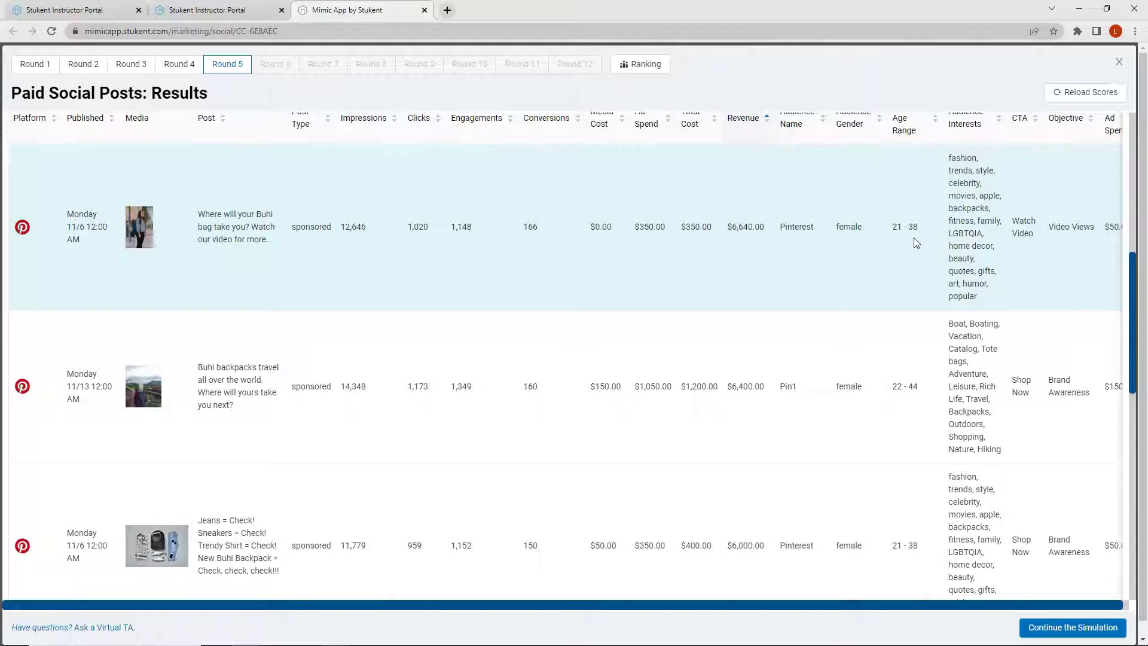
pyautogui.click(937, 241)
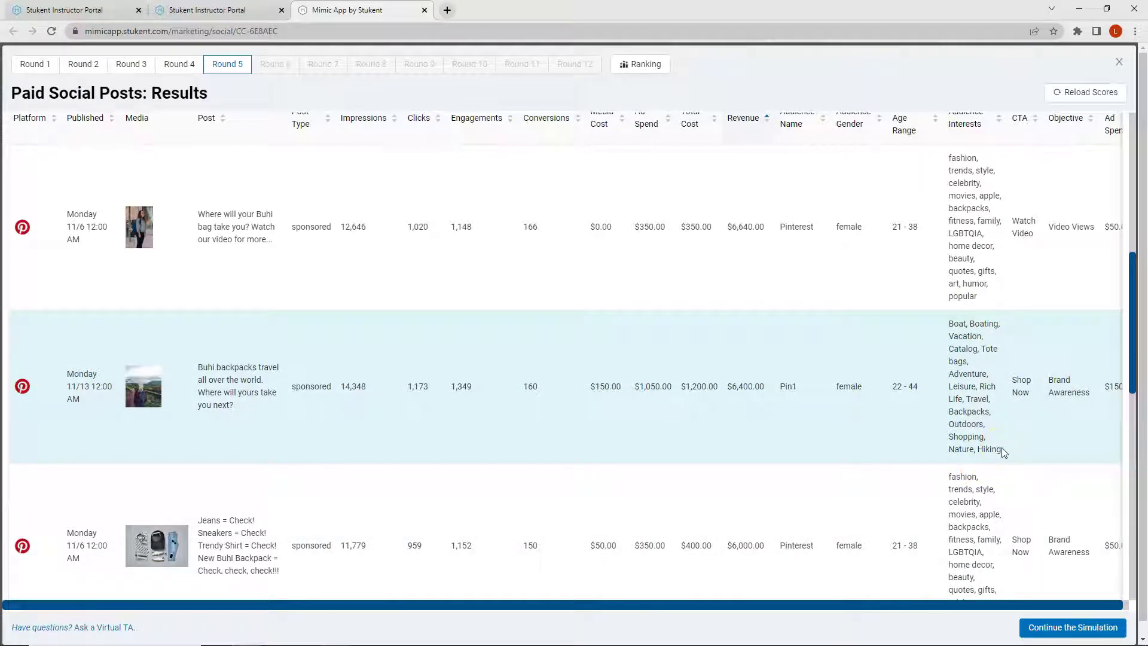
pyautogui.click(1004, 450)
# Show the YouTube post history and compare the revenue and audience details of the two sponsored posts.
pyautogui.scroll(10, 169, 395)
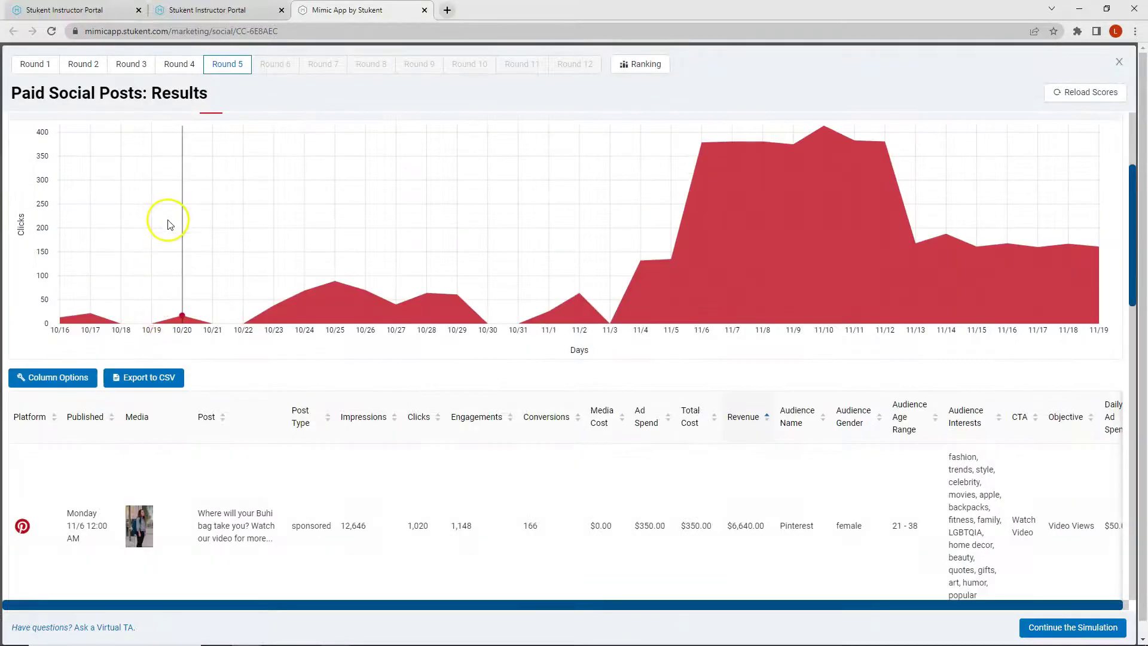
pyautogui.click(385, 248)
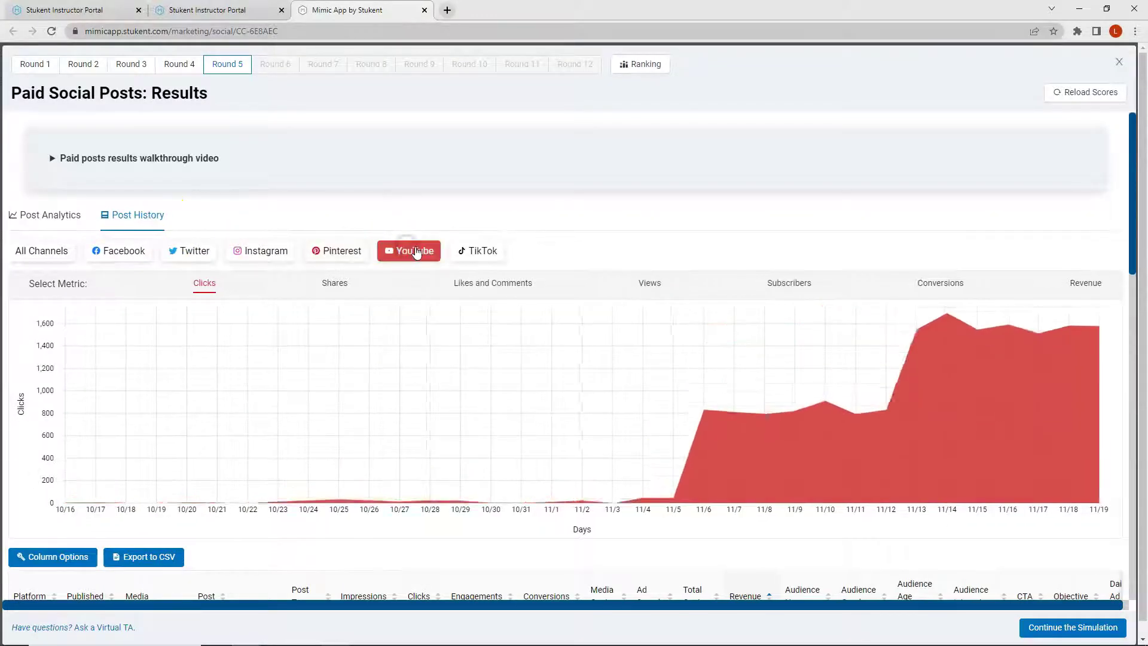
pyautogui.scroll(-10, 417, 251)
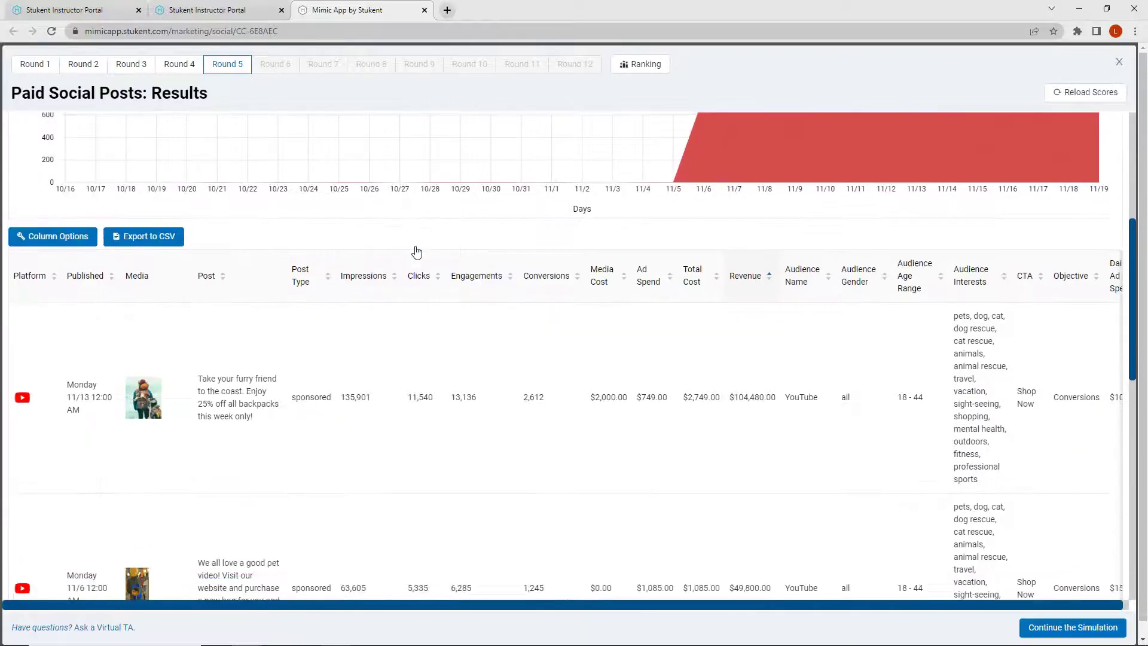
pyautogui.scroll(-1, 417, 251)
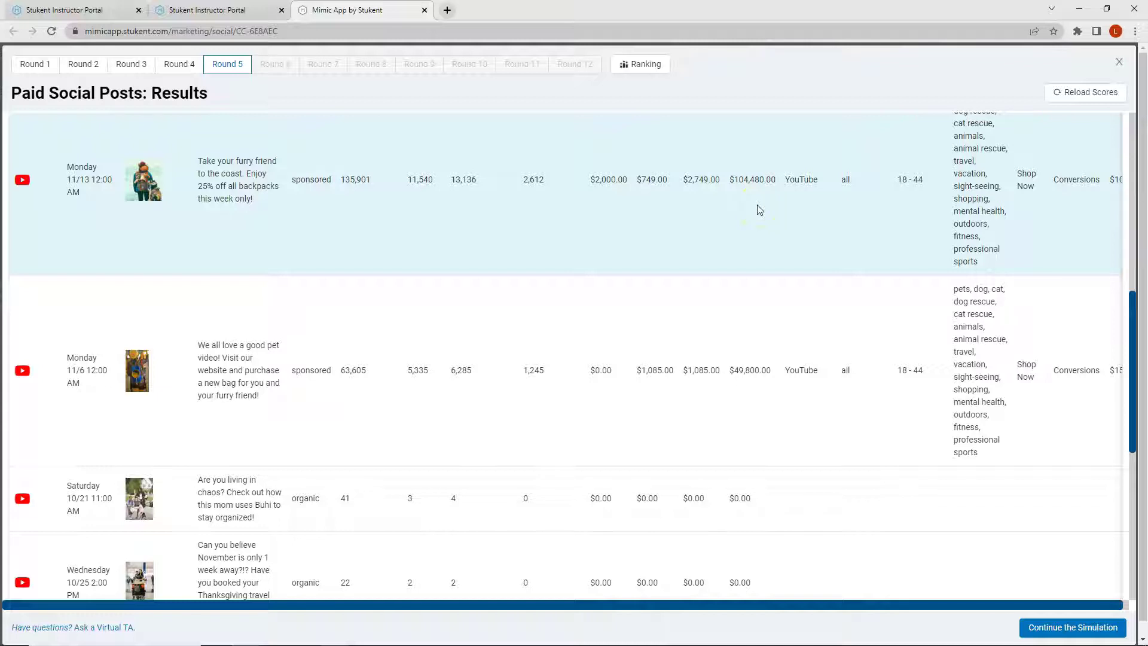
pyautogui.scroll(1, 759, 208)
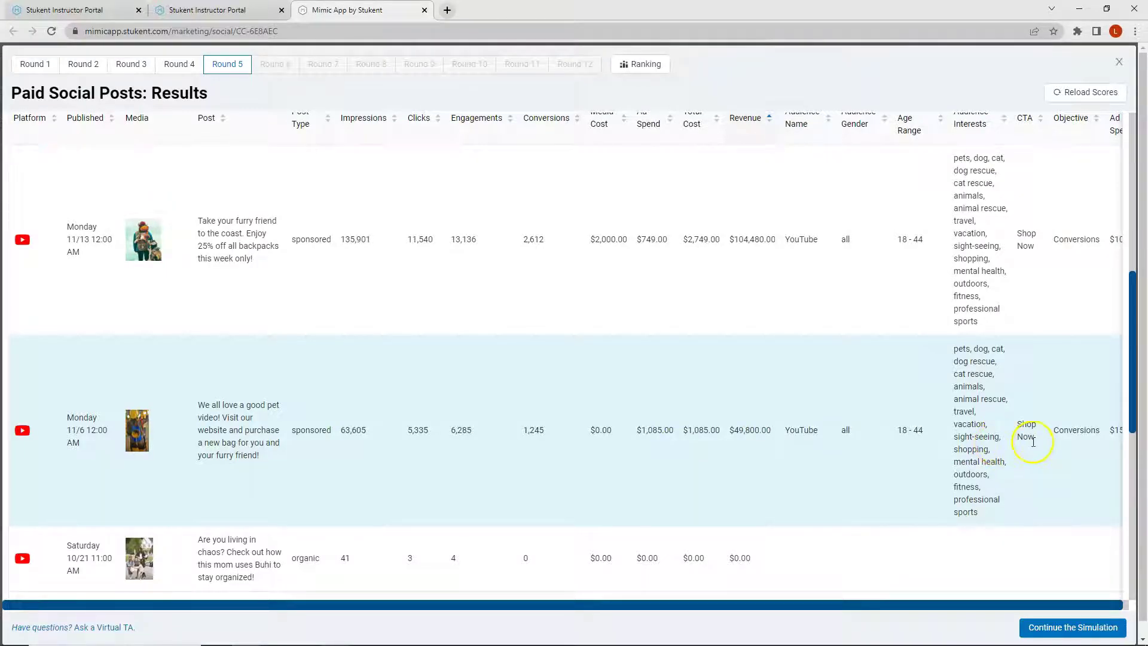
# Bring the daily ad spend of the YouTube posts into view and compare it for the 11/13 and 11/6 sponsored posts.
pyautogui.scroll(-9, 864, 486)
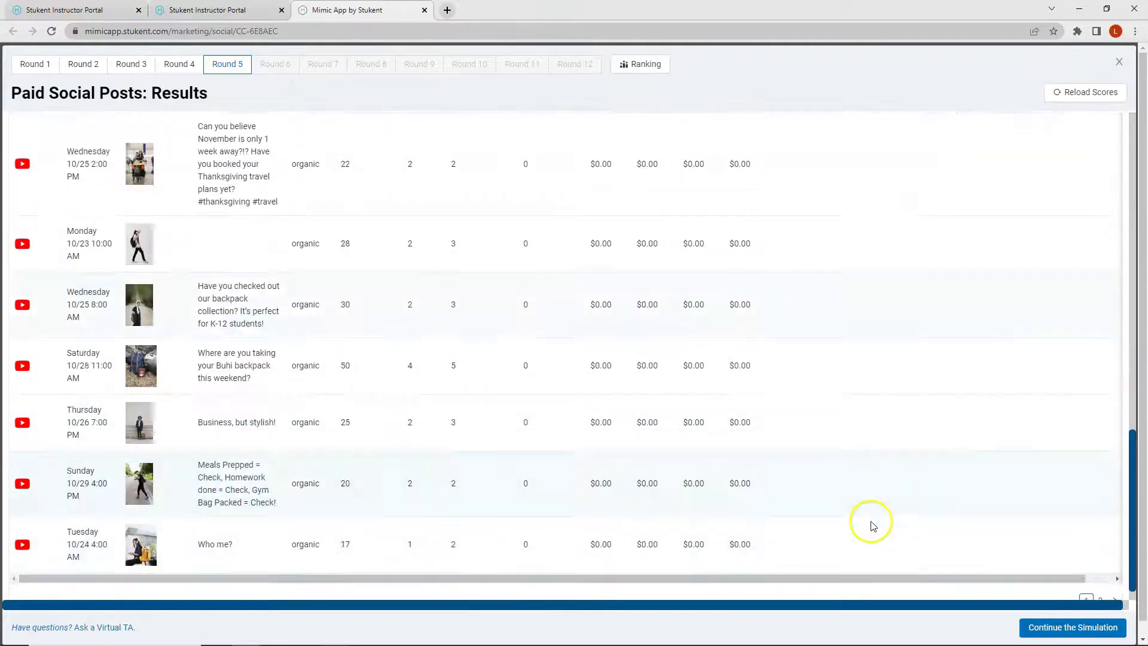
pyautogui.moveTo(891, 556); pyautogui.dragTo(992, 553)
pyautogui.scroll(4, 932, 397)
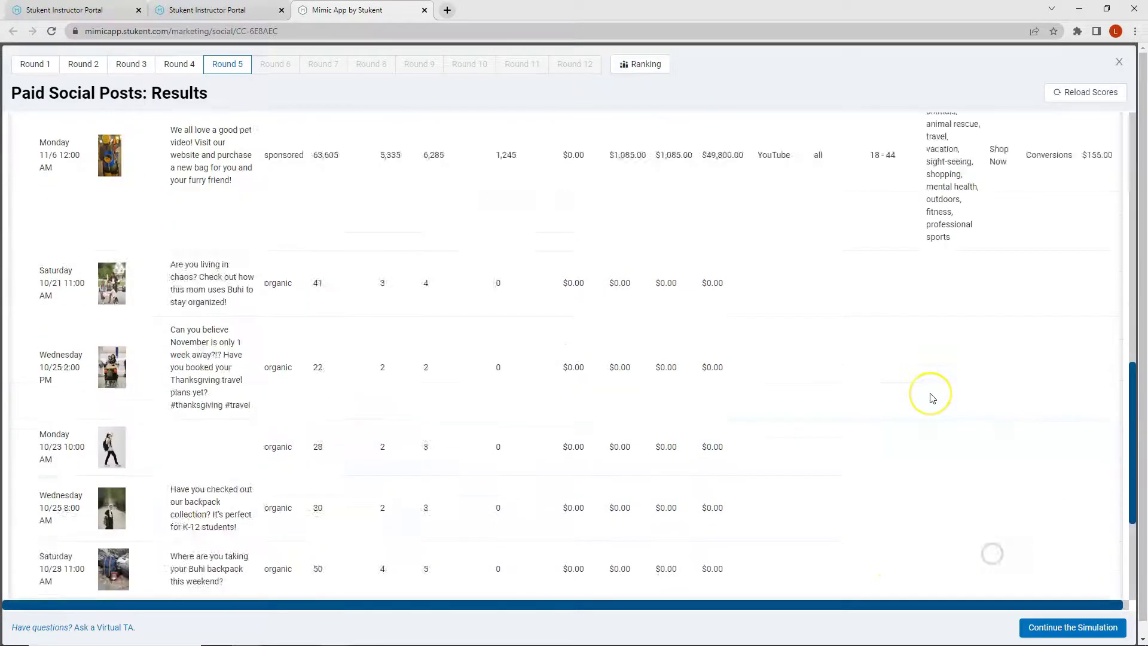
pyautogui.scroll(6, 932, 398)
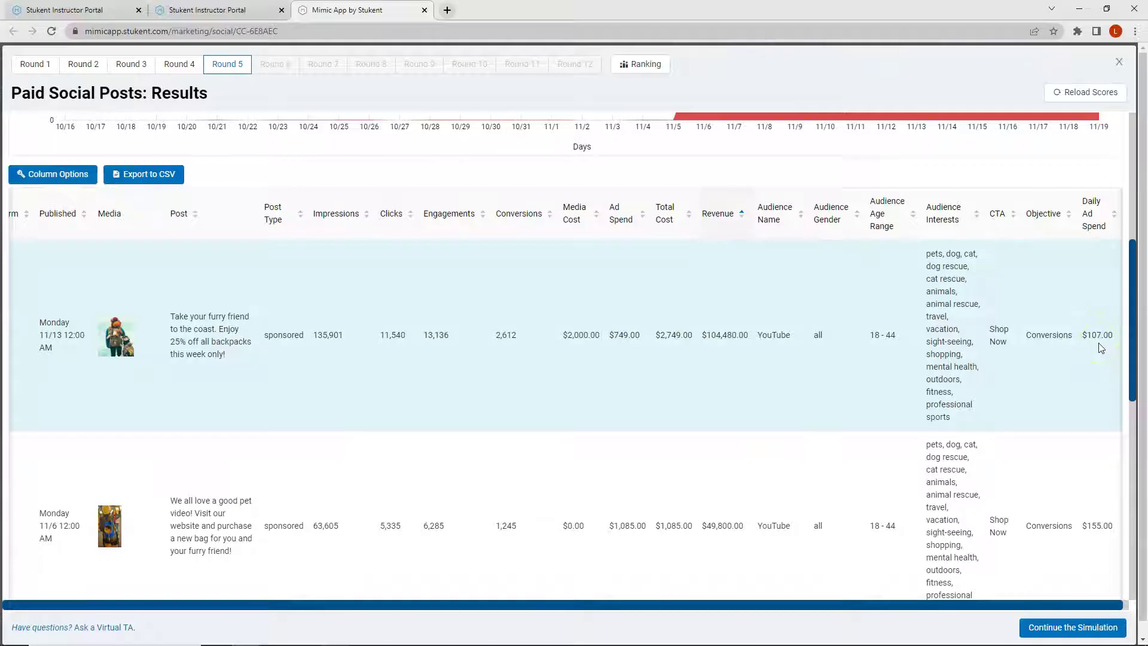
pyautogui.click(1106, 524)
pyautogui.click(1099, 359)
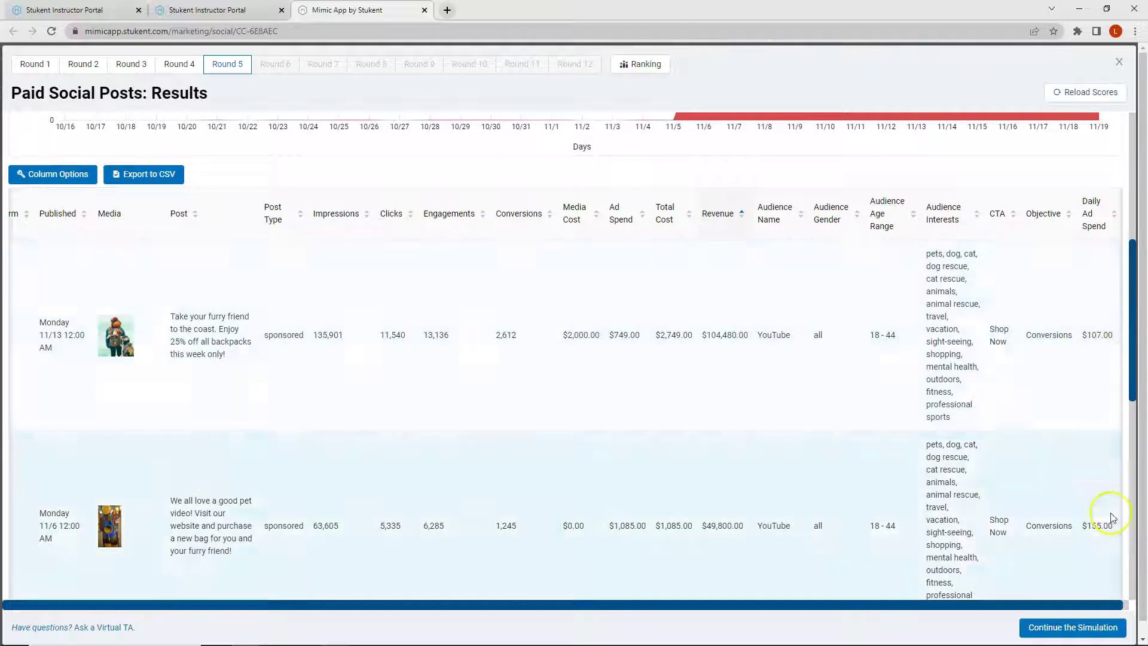
pyautogui.click(1104, 531)
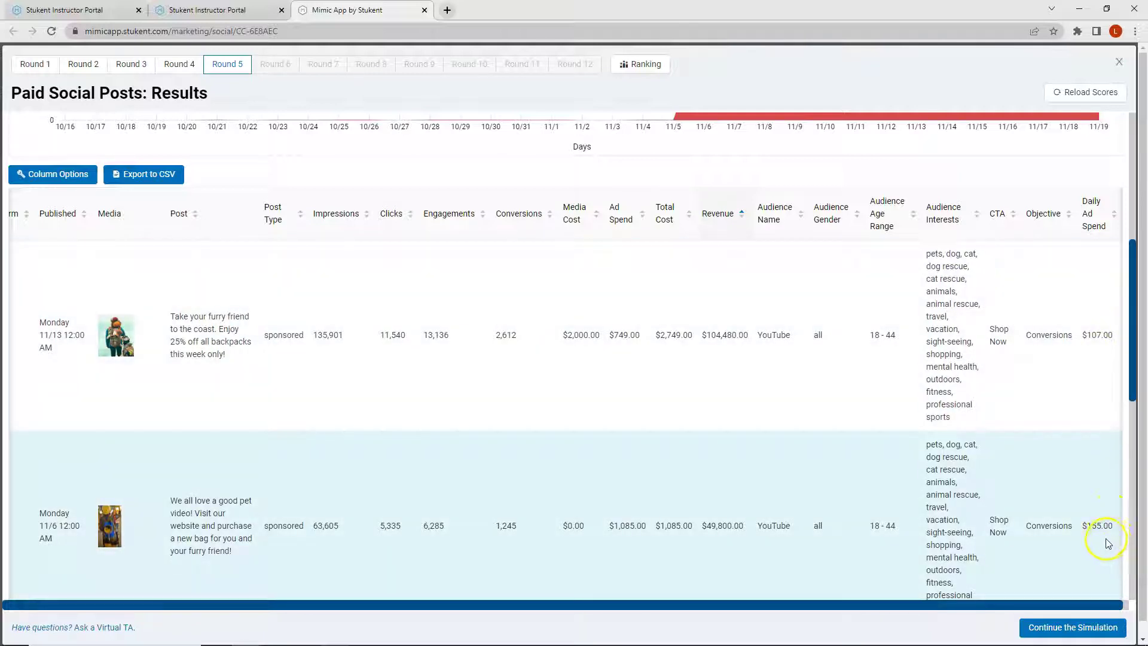
pyautogui.click(1092, 542)
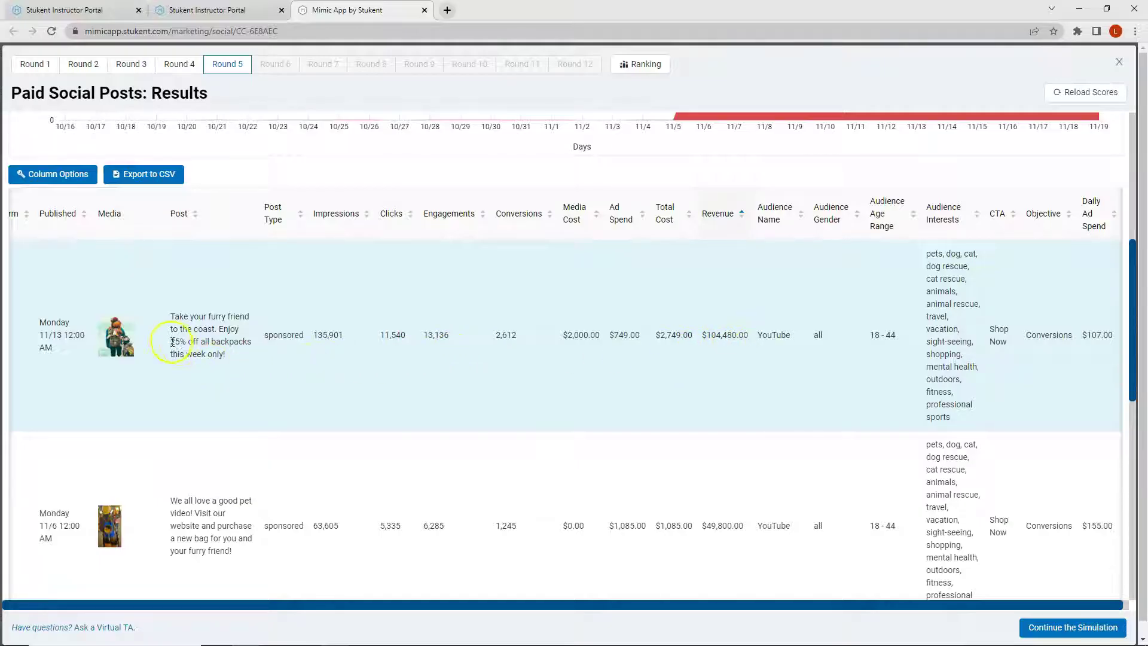
# Compare the post texts of the sponsored YouTube posts, noting the "25% off" offer in the 11/13 post.
pyautogui.moveTo(173, 341); pyautogui.dragTo(224, 342)
pyautogui.click(233, 355)
pyautogui.scroll(-2, 236, 359)
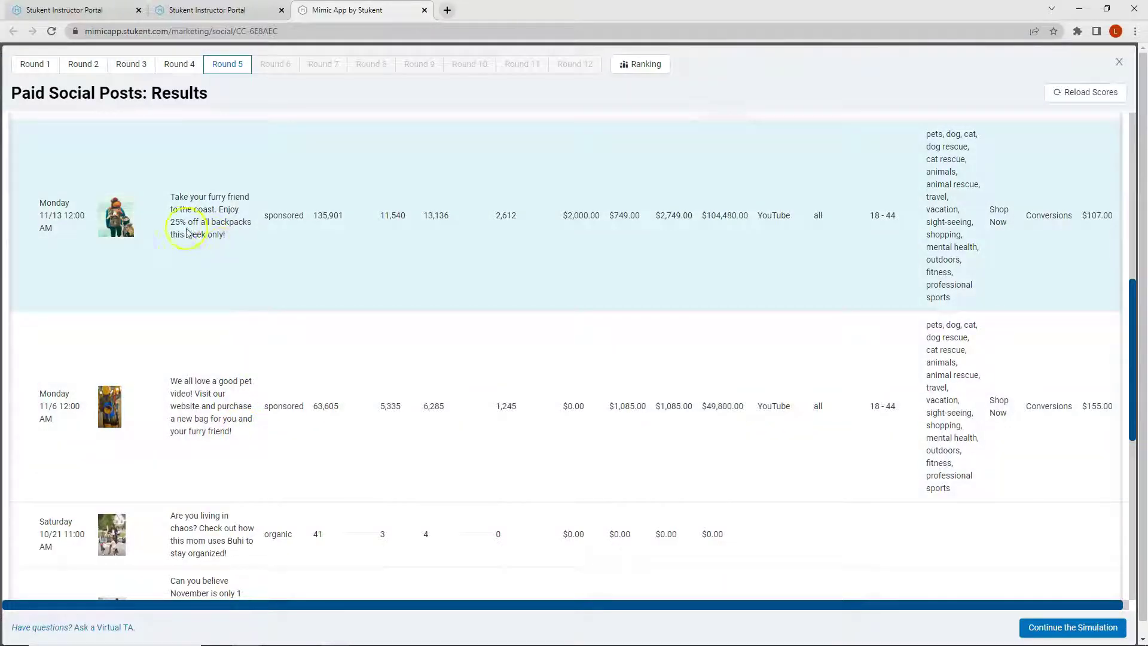
pyautogui.moveTo(171, 222); pyautogui.dragTo(200, 222)
pyautogui.scroll(1, 234, 269)
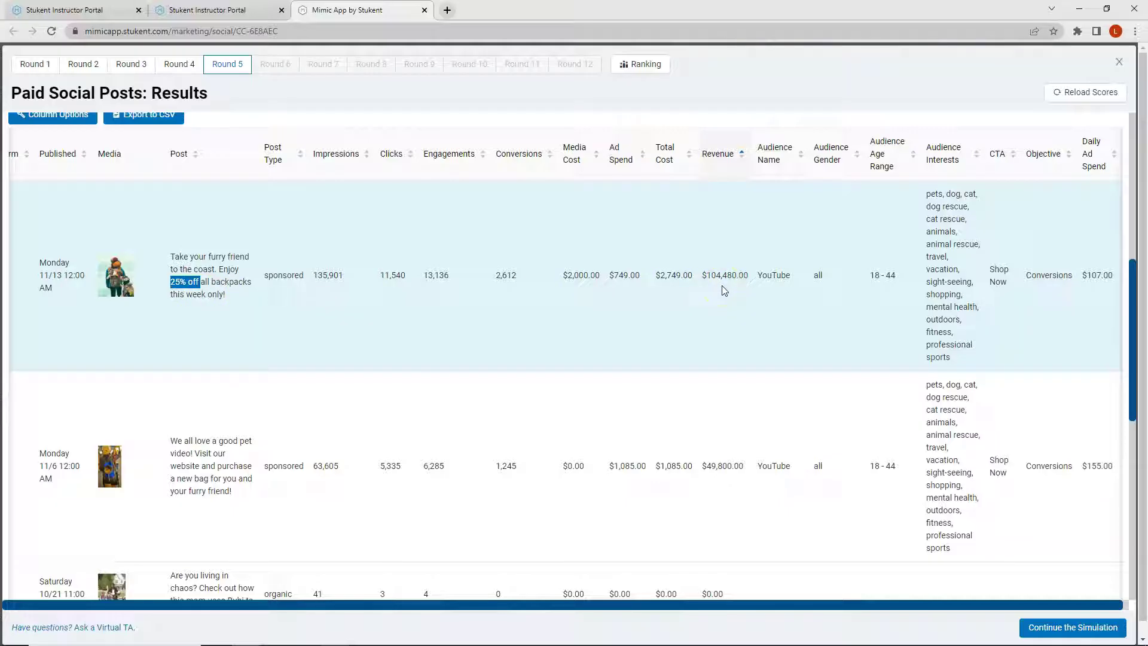
pyautogui.click(250, 305)
pyautogui.click(197, 297)
pyautogui.scroll(-2, 213, 265)
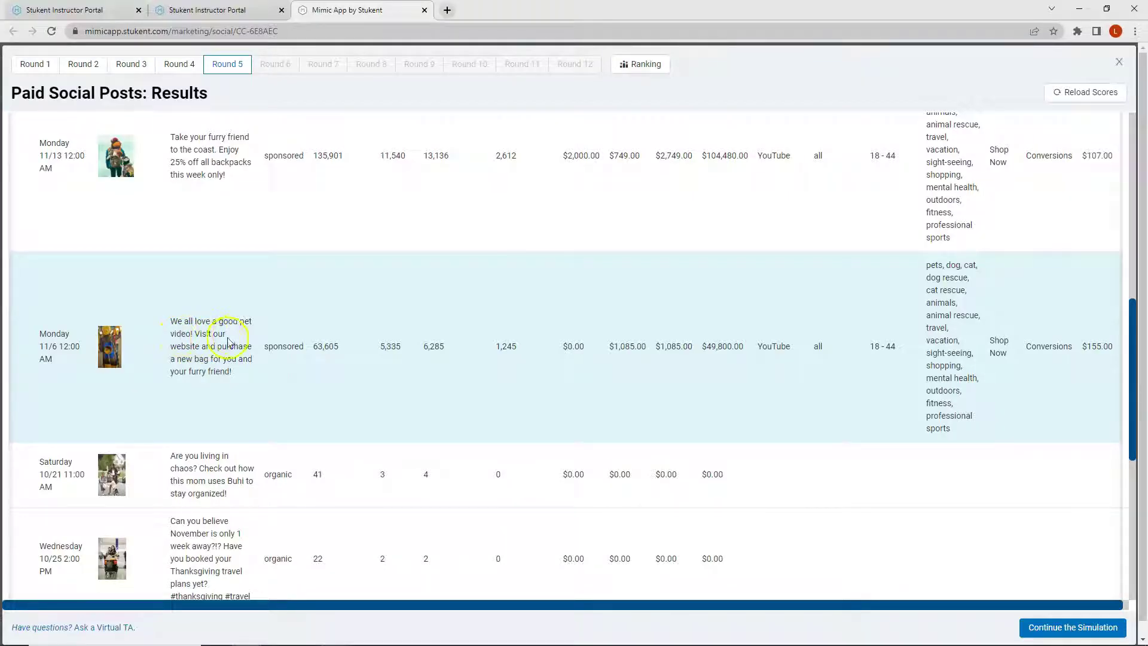
pyautogui.click(177, 372)
# Show the TikTok post history and compare the revenue, audience, objective and daily ad spend of the sponsored posts.
pyautogui.scroll(4, 203, 343)
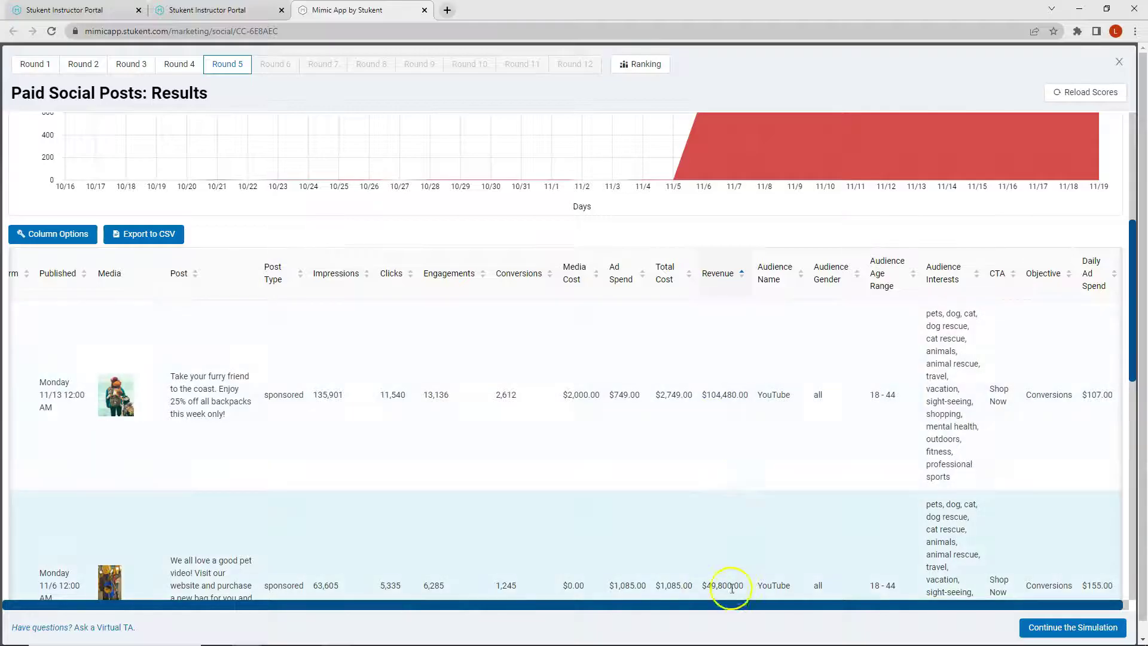
pyautogui.scroll(5, 403, 382)
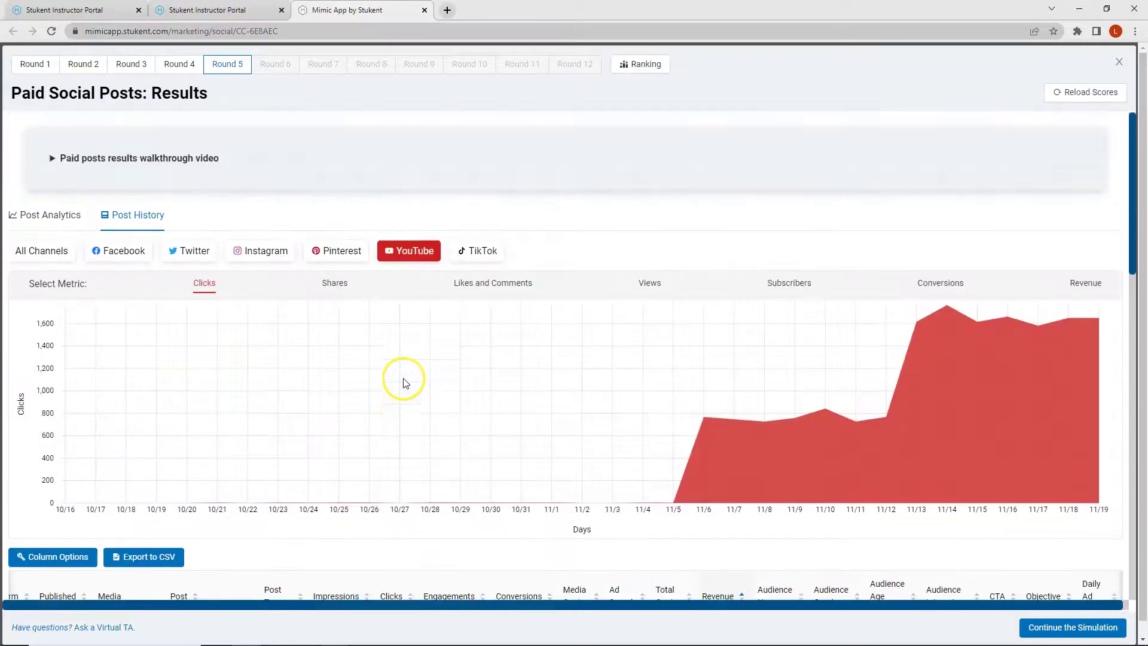
pyautogui.click(466, 250)
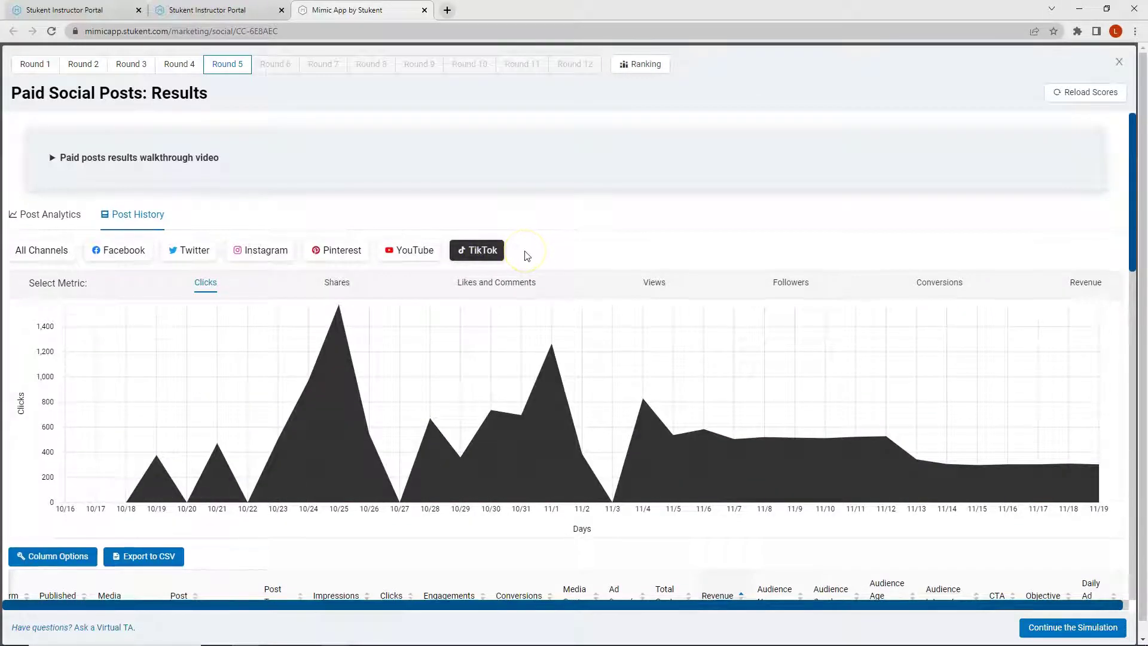
pyautogui.scroll(-6, 525, 255)
pyautogui.scroll(-10, 525, 256)
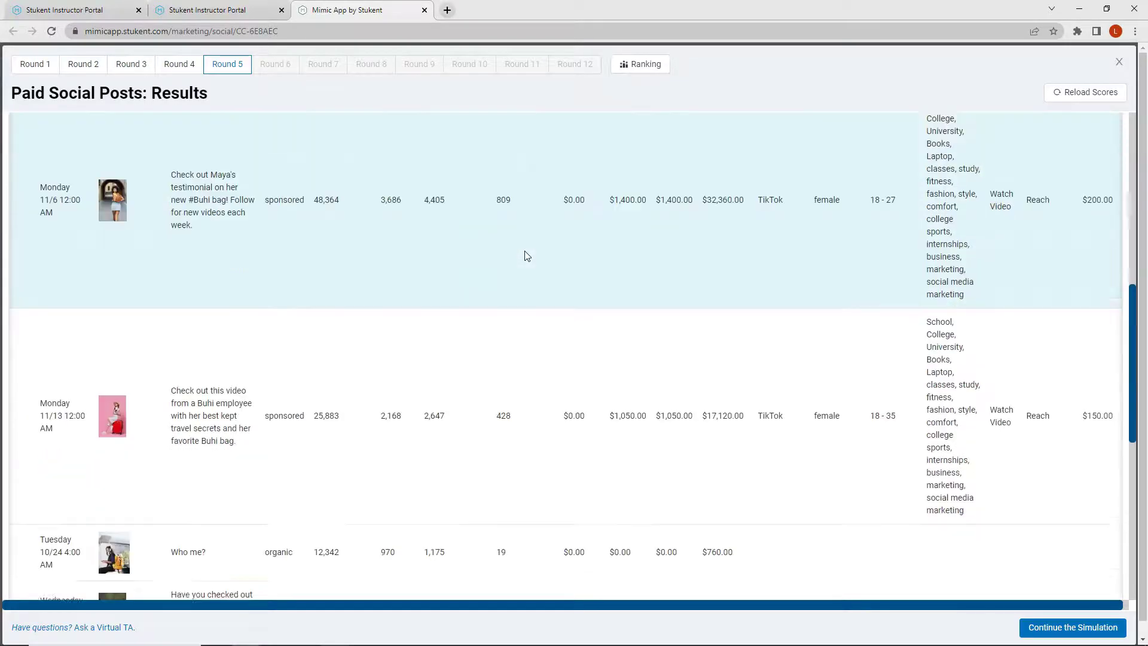
pyautogui.scroll(9, 525, 255)
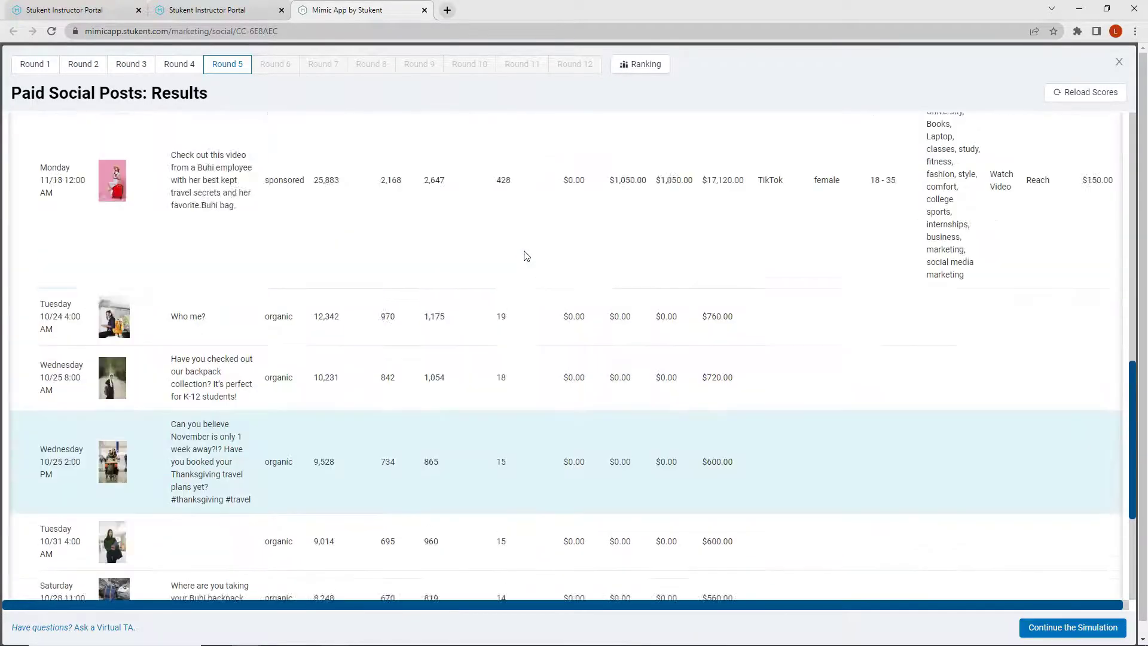
pyautogui.click(521, 256)
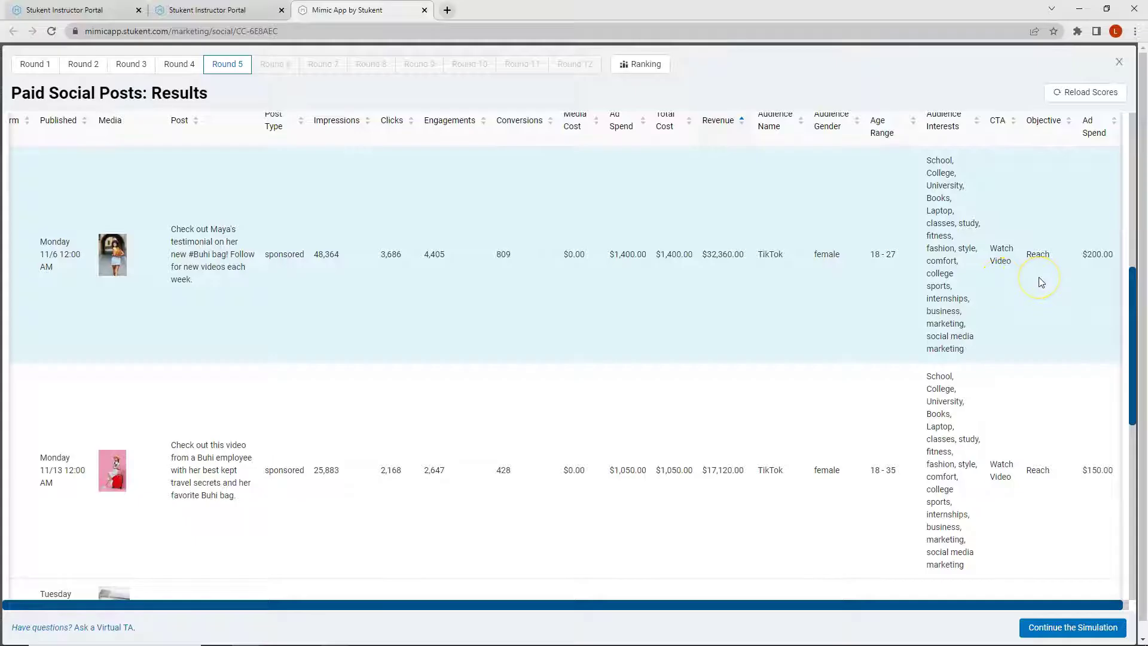
# Compare the texts of the sponsored TikTok posts, highlighting "travel secrets" in the 11/13 post, and close the results.
pyautogui.click(1059, 278)
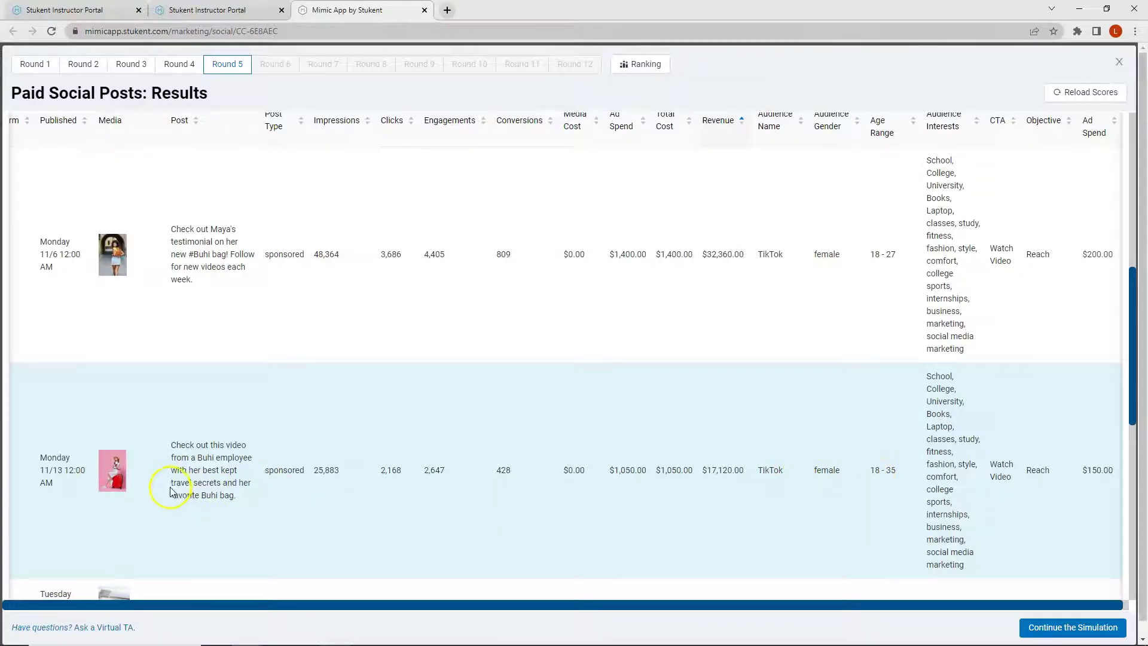
pyautogui.moveTo(172, 488); pyautogui.dragTo(223, 486)
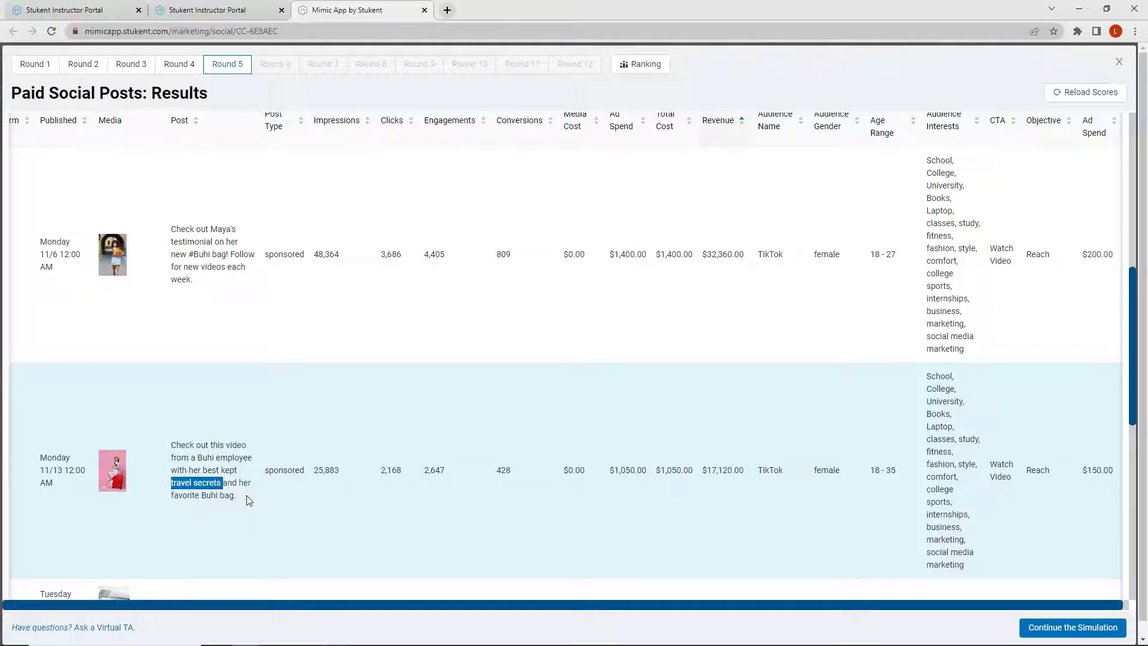
pyautogui.click(250, 500)
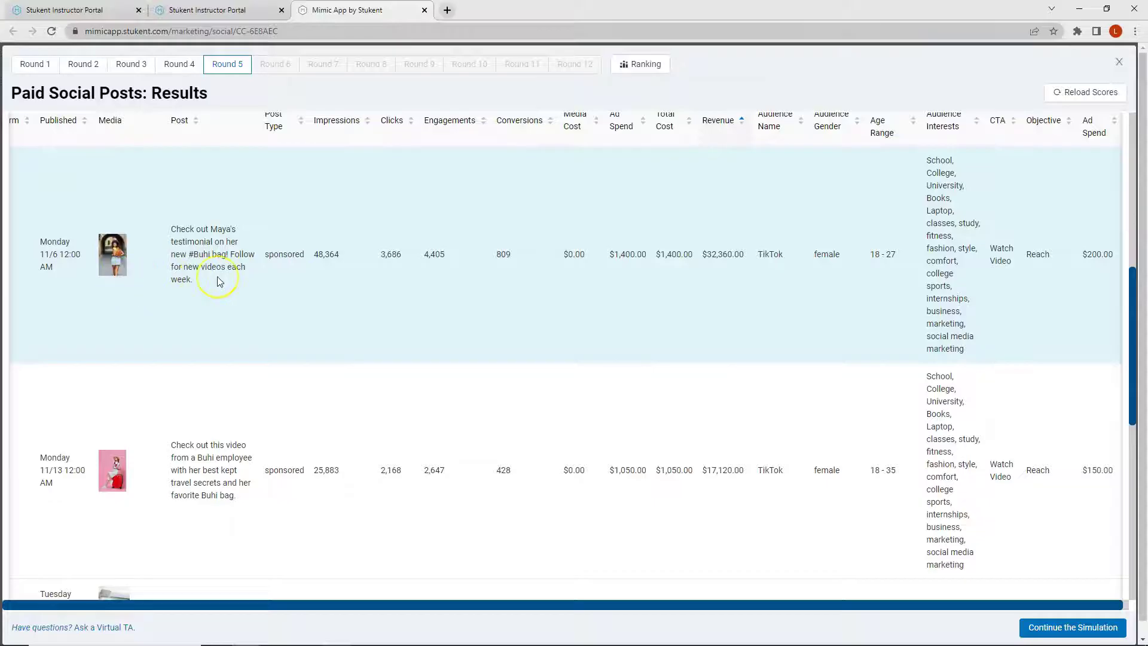
pyautogui.press('Escape')
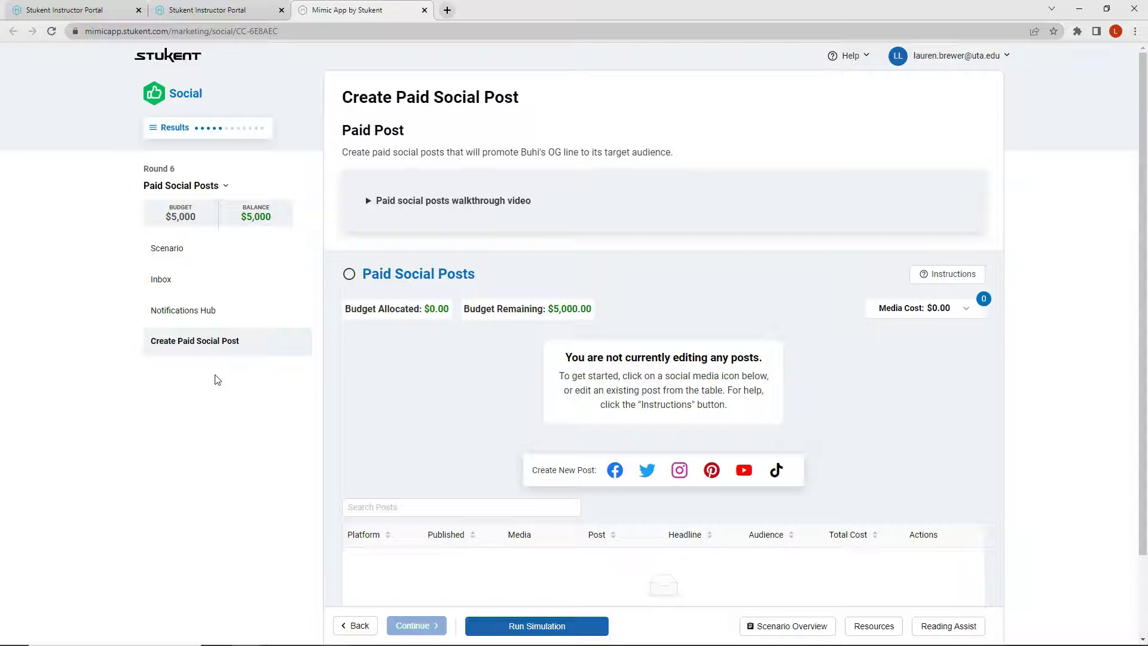
# Start a new Facebook paid post with the Traffic campaign objective.
pyautogui.click(616, 473)
pyautogui.click(591, 174)
pyautogui.click(761, 371)
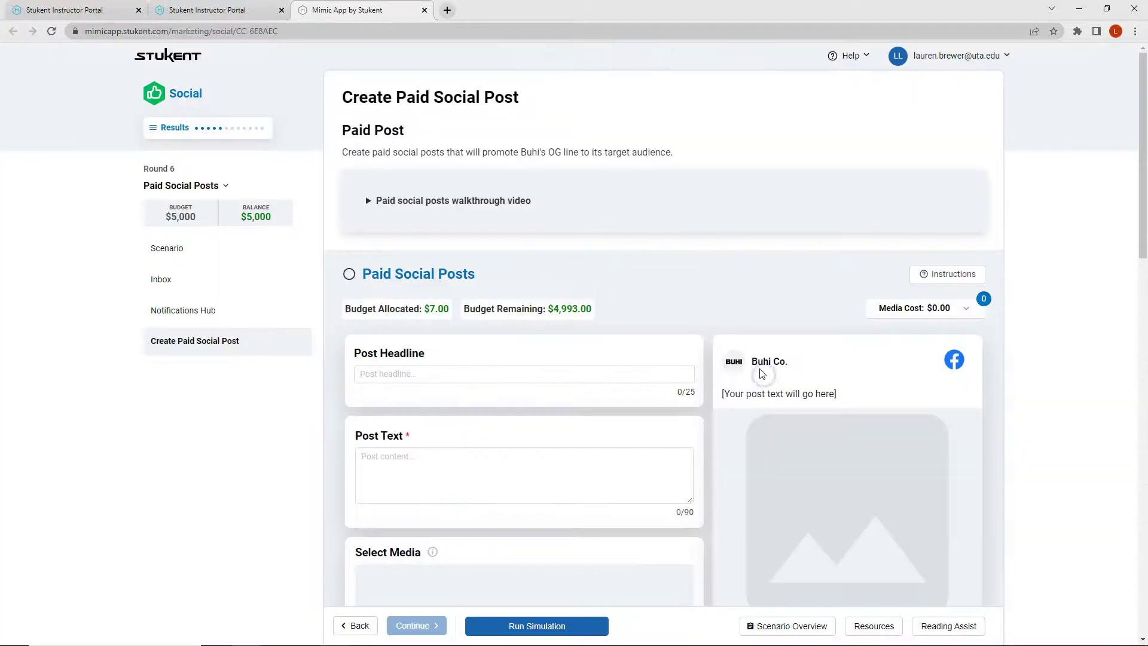
pyautogui.scroll(-2, 682, 396)
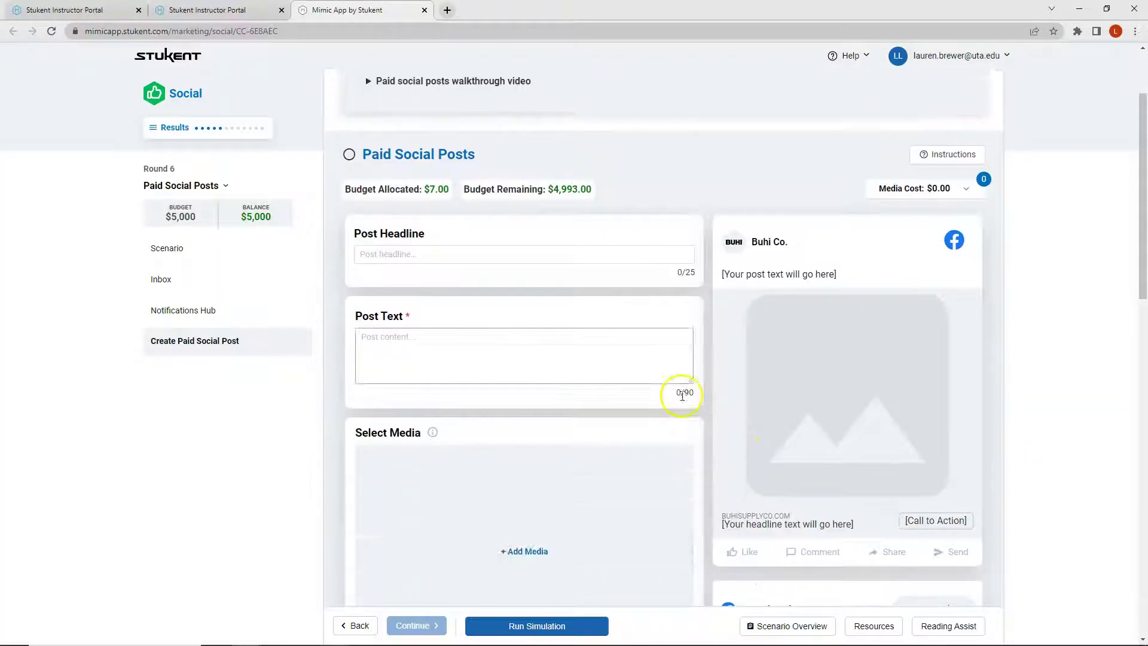
# Search the media library for "tote", examine the available images and their prices, and close the library without choosing one.
pyautogui.click(568, 504)
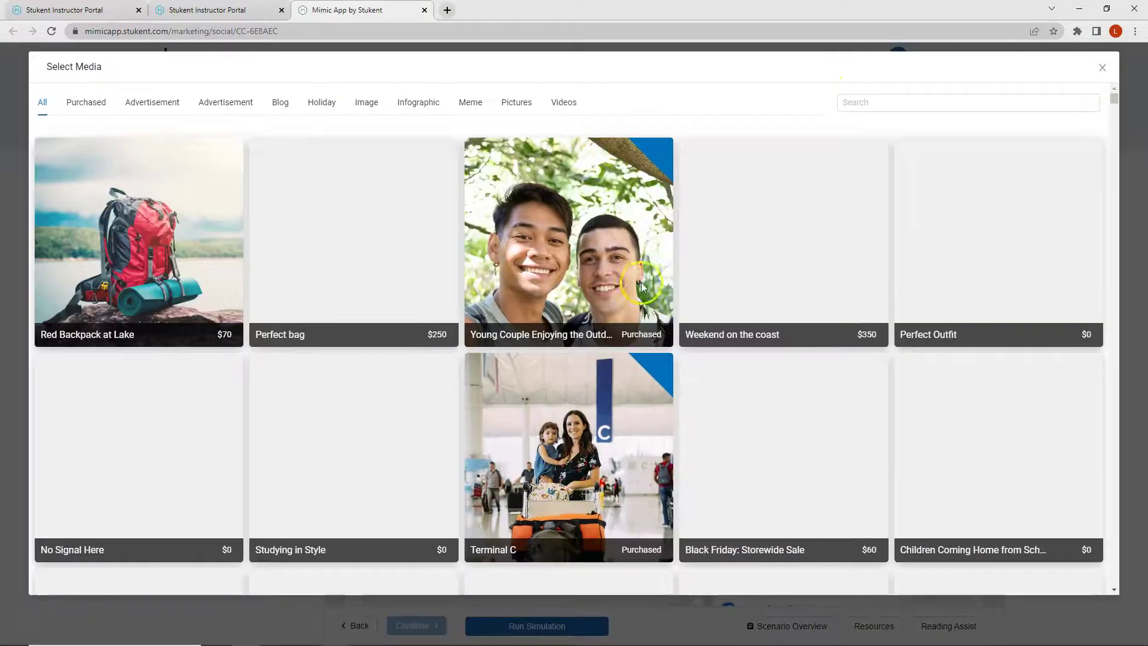
pyautogui.click(910, 102)
pyautogui.write('tote')
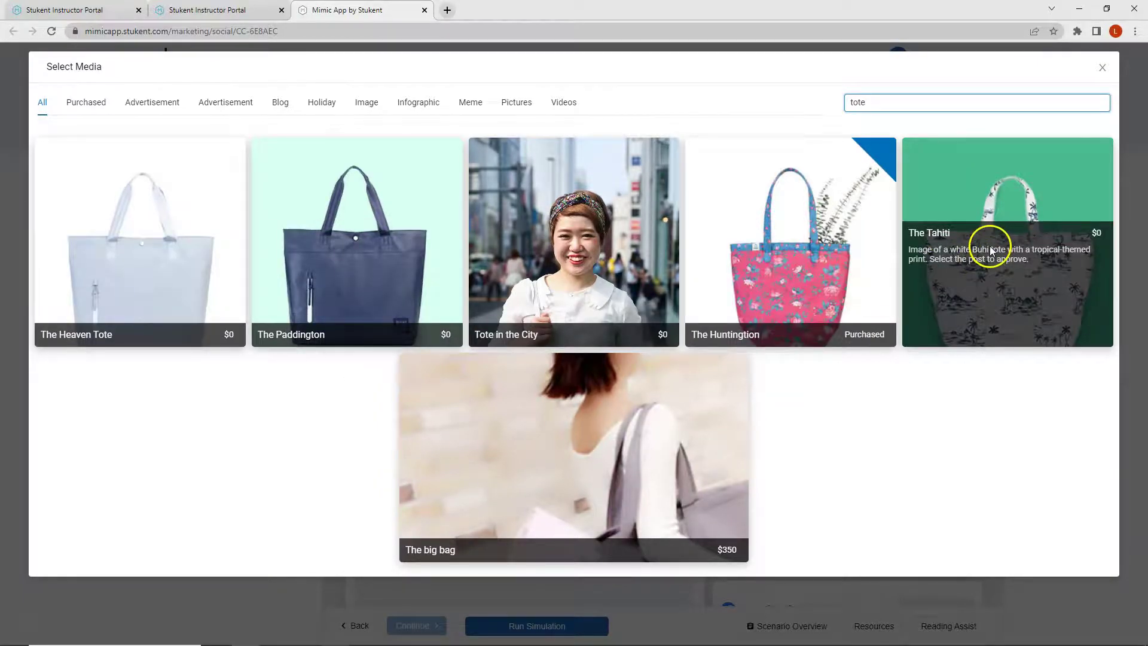
pyautogui.click(951, 64)
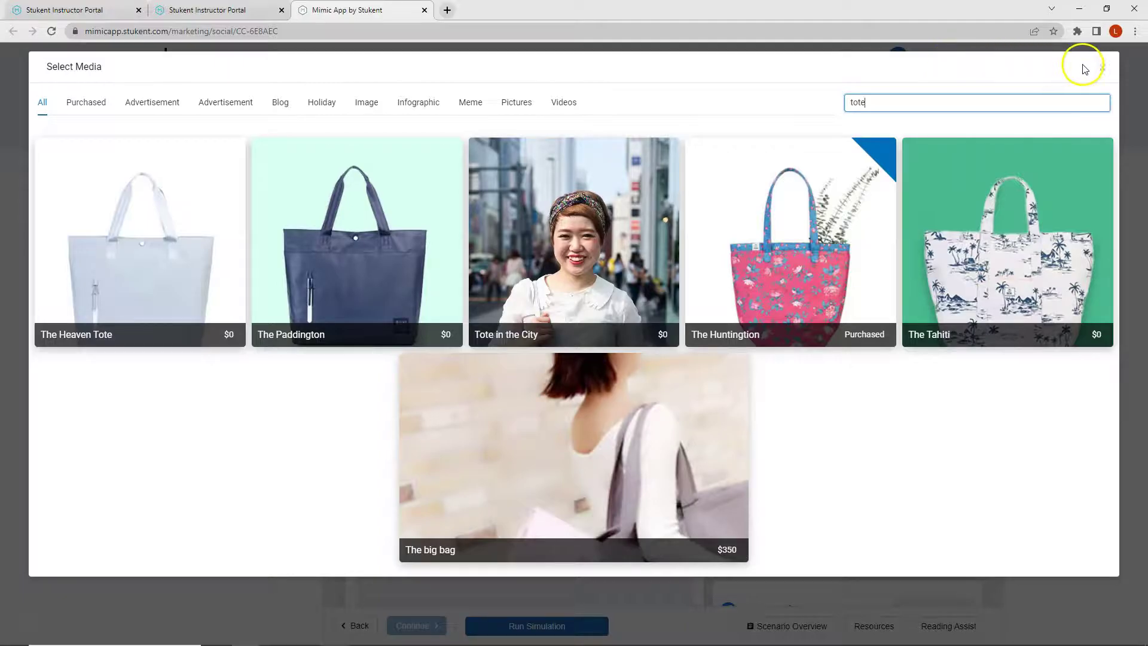
pyautogui.click(1103, 69)
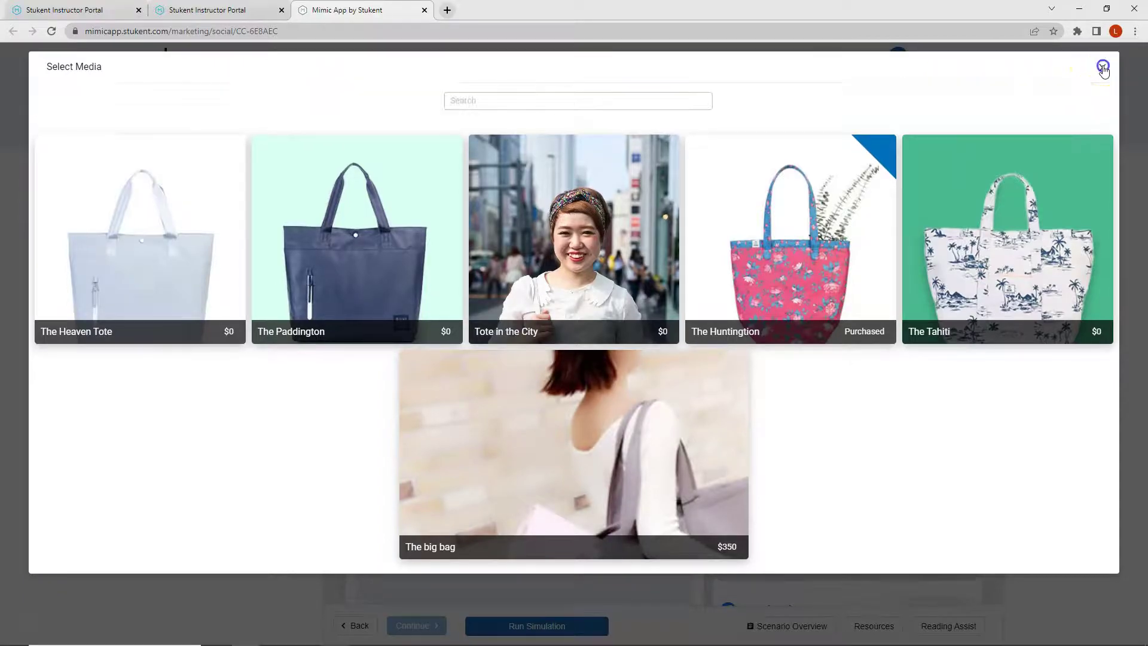
pyautogui.click(1105, 71)
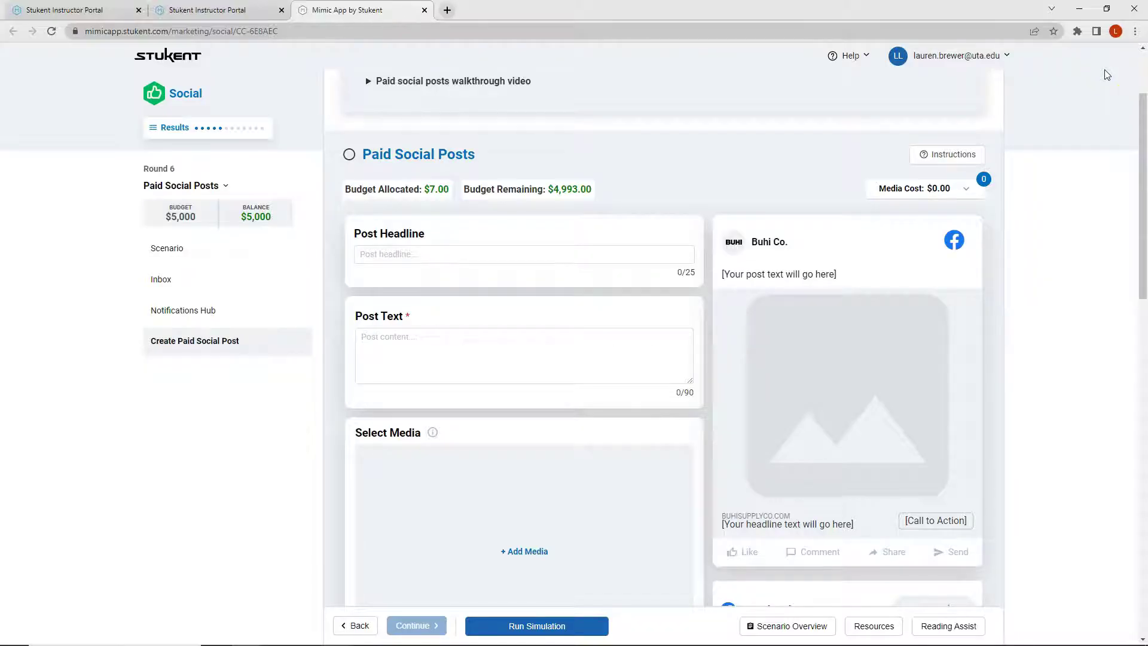
# Discard the Facebook post draft.
pyautogui.click(1059, 190)
pyautogui.scroll(-6, 1061, 194)
pyautogui.click(889, 545)
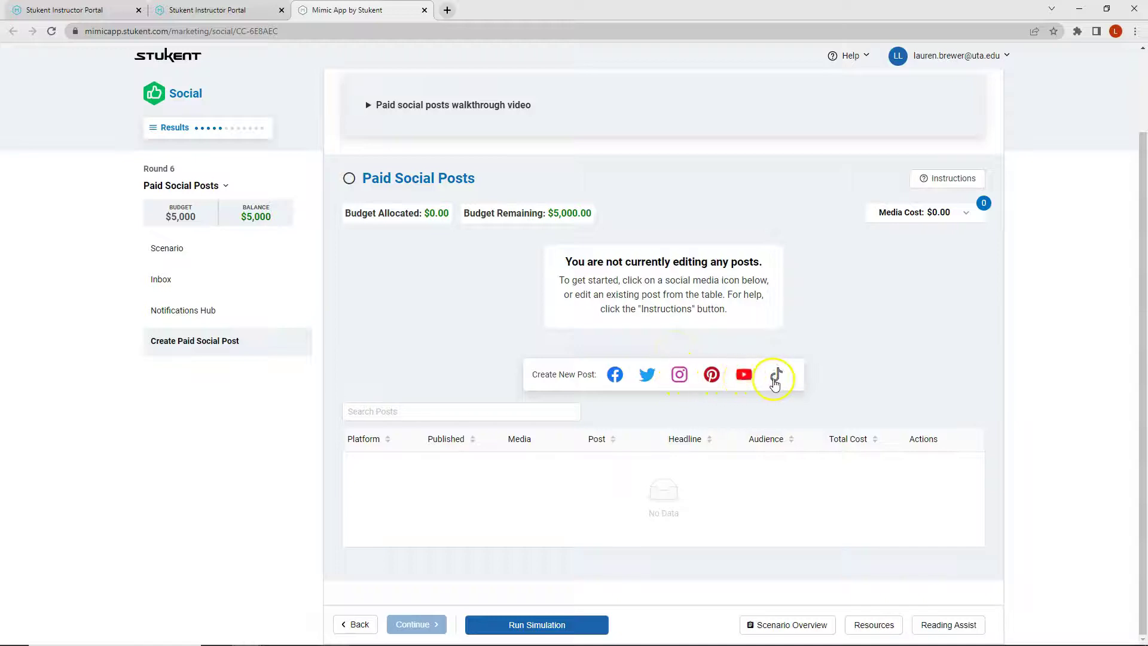
# Start a new Instagram paid post with the Conversions campaign objective.
pyautogui.click(681, 377)
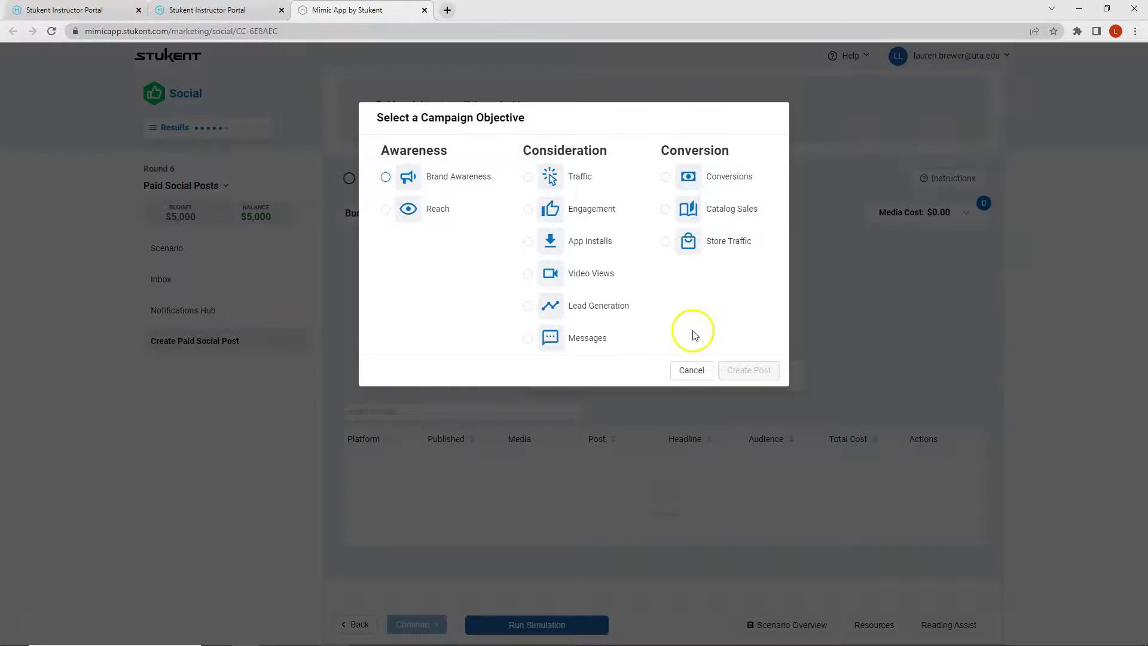
pyautogui.click(666, 178)
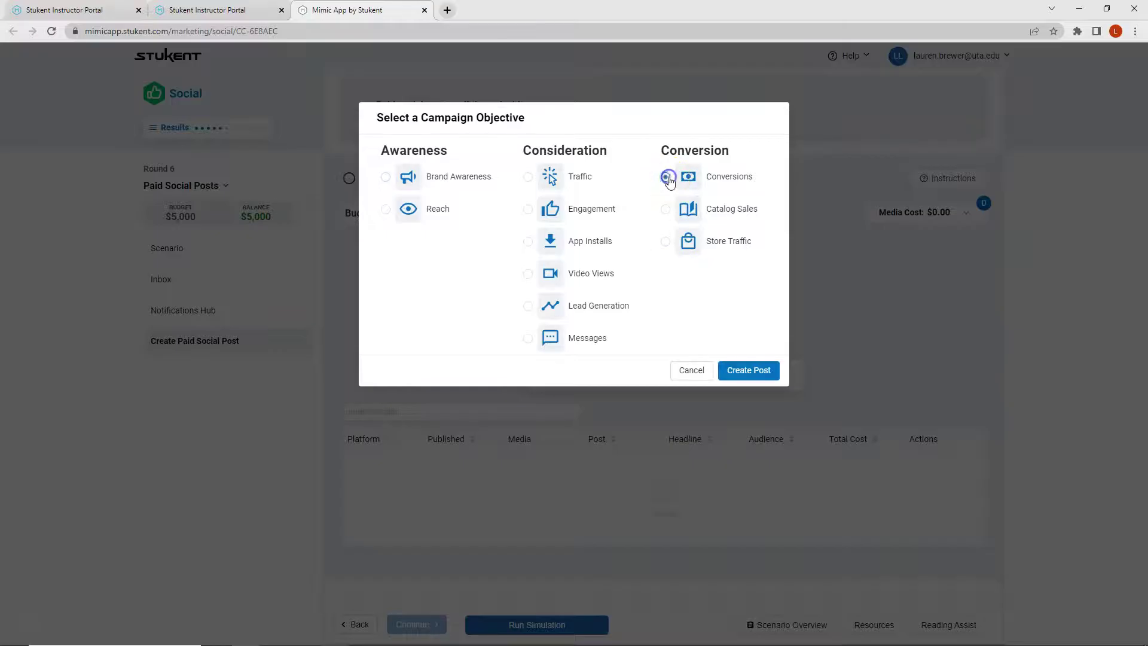
pyautogui.click(747, 371)
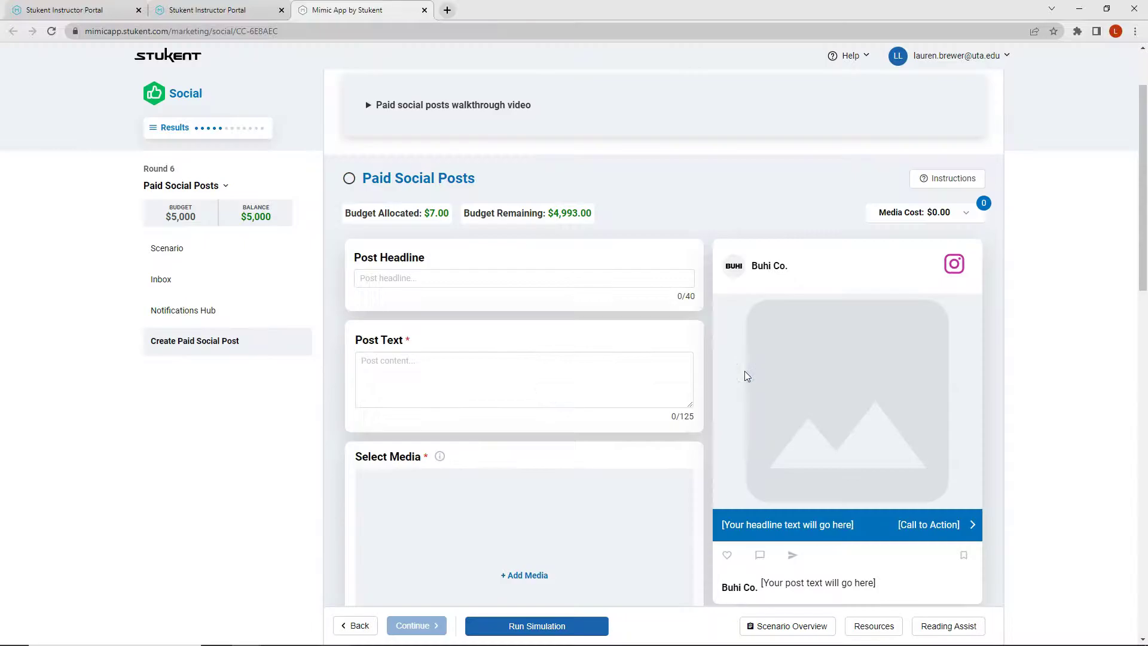
# Enter the headline "Black Friday Sale!" and the post text "Black Friday is upon us! Save up to 30% off ALL products storewide!".
pyautogui.click(726, 374)
pyautogui.click(489, 278)
pyautogui.write('Black Friday Sale!')
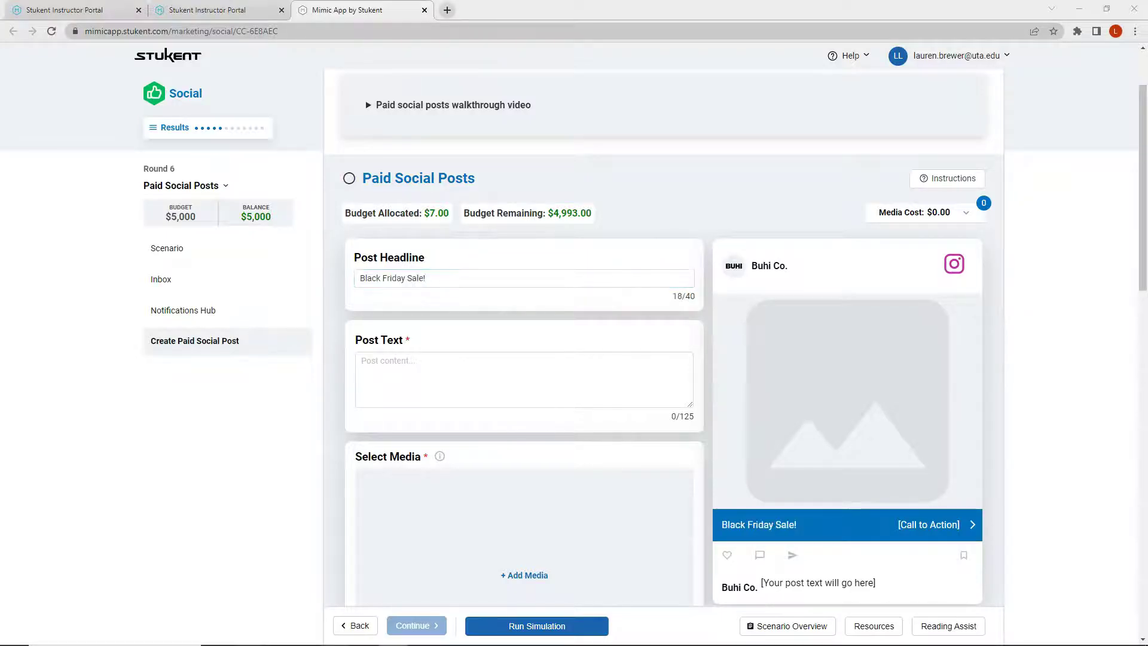
pyautogui.click(449, 373)
pyautogui.write('Black Friday is upon us! Save up to 30% off ALL products storewide!')
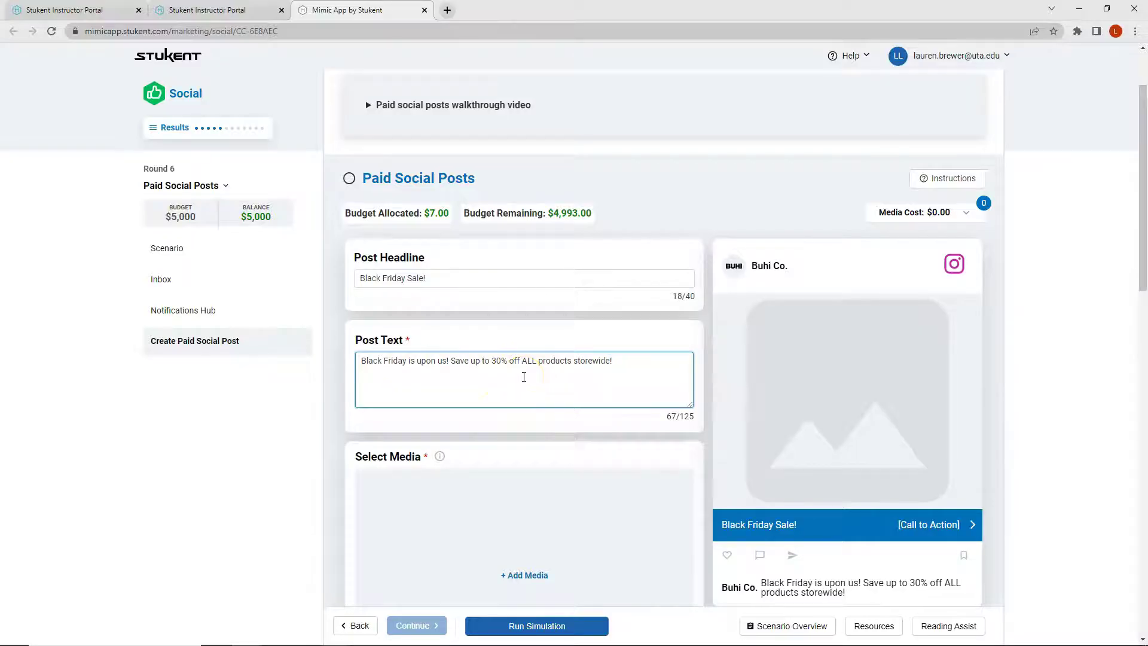
# Search the media library for "black friday" and add the $60 "Black Friday: Storewide Sale" image to the Instagram post.
pyautogui.scroll(-2, 524, 375)
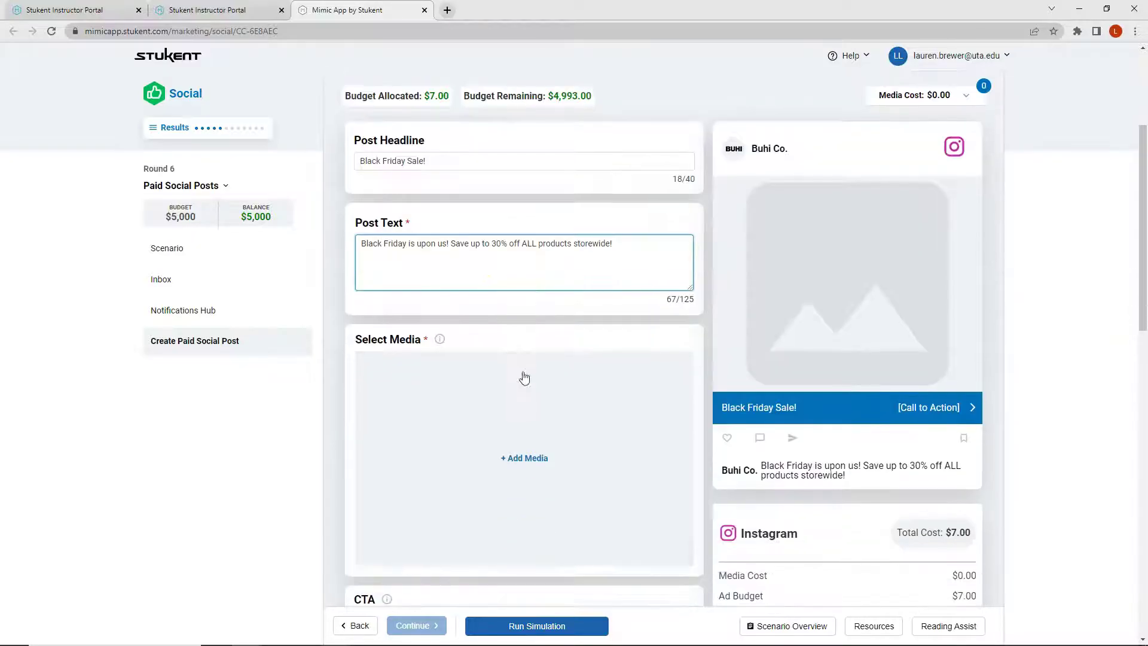
pyautogui.click(518, 422)
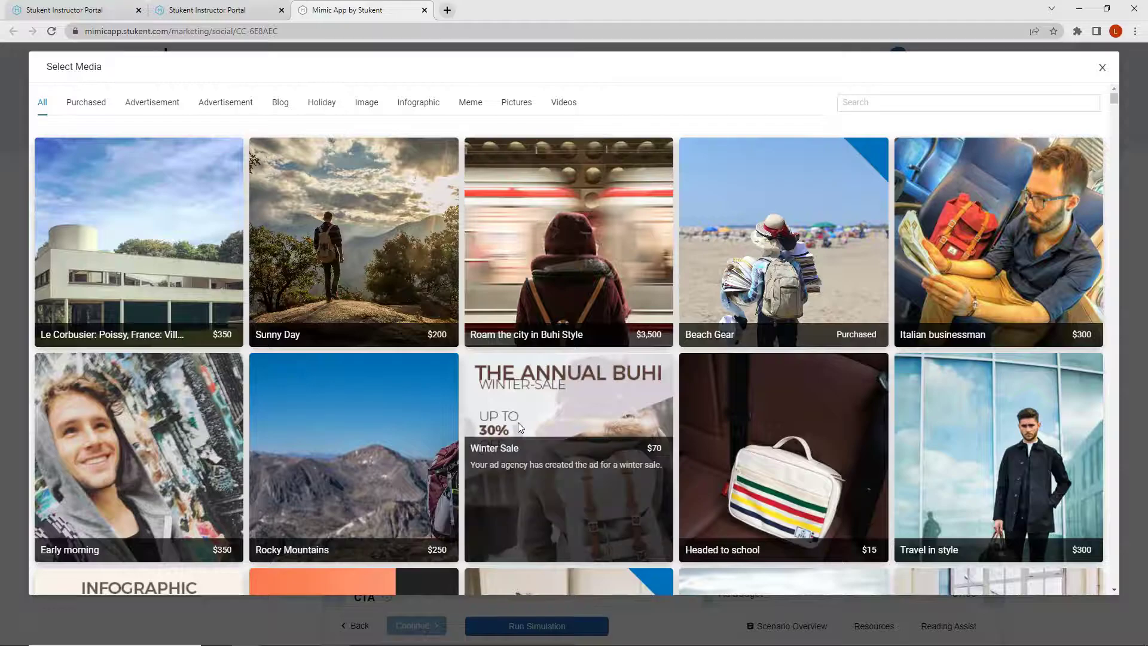
pyautogui.click(924, 102)
pyautogui.write('bl')
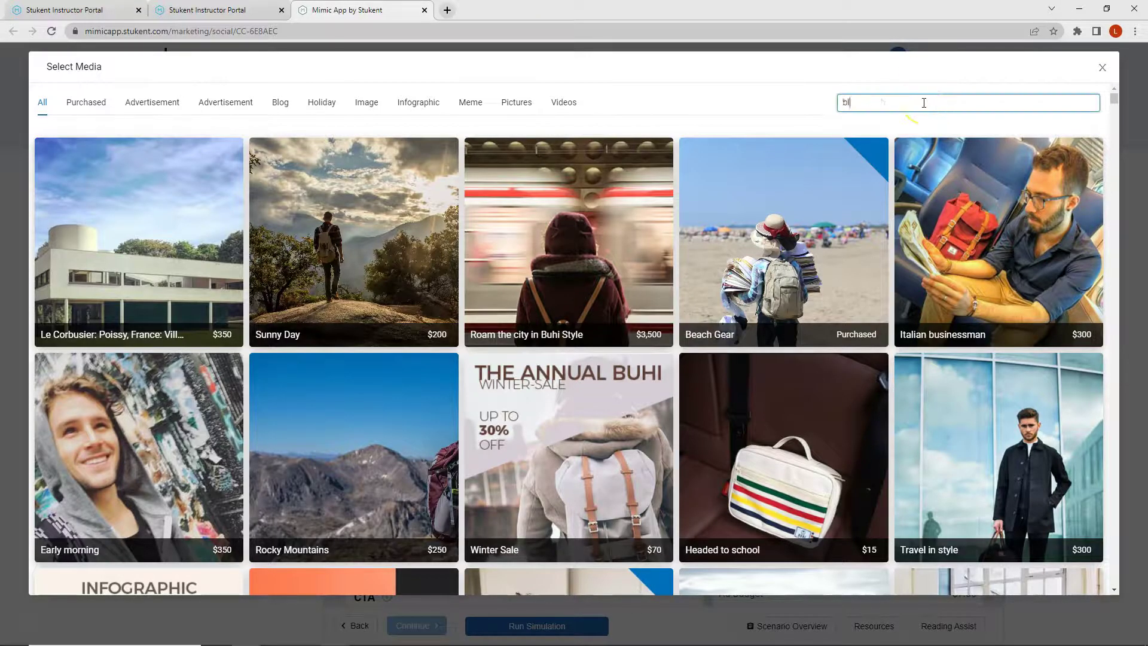
pyautogui.write('ack frida')
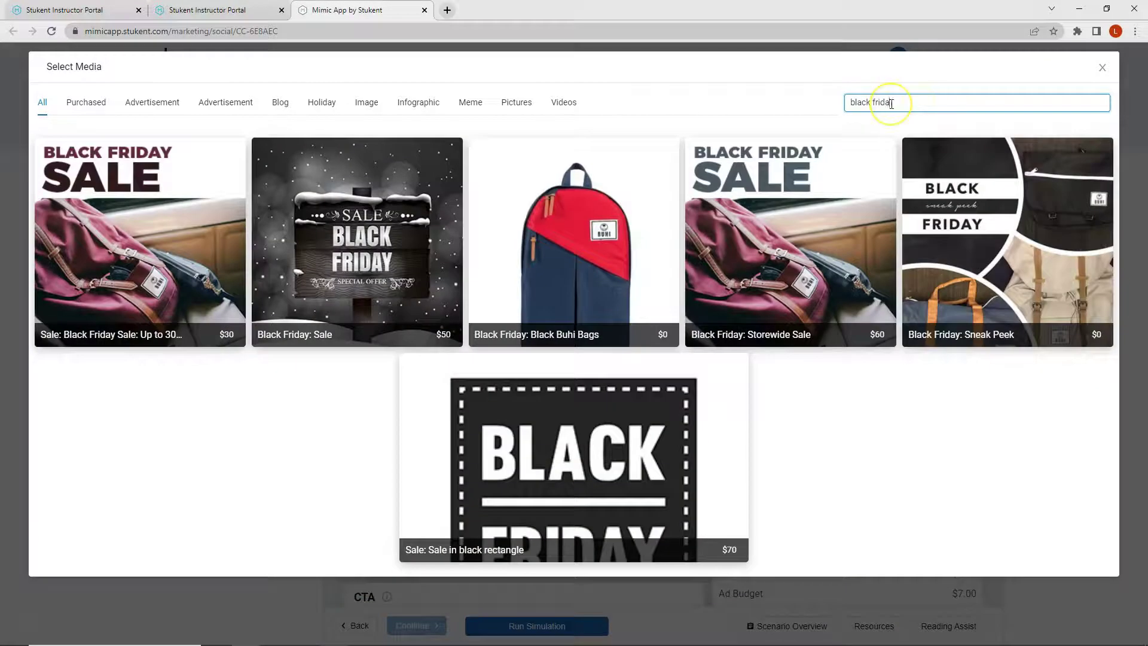
pyautogui.write('y')
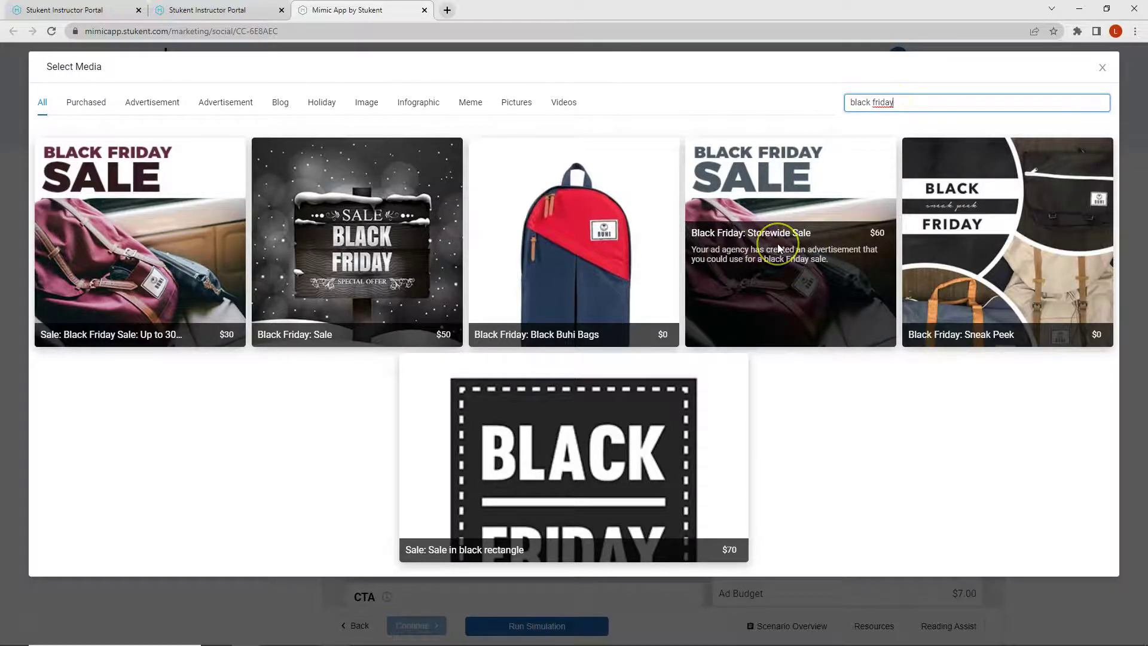
pyautogui.click(751, 259)
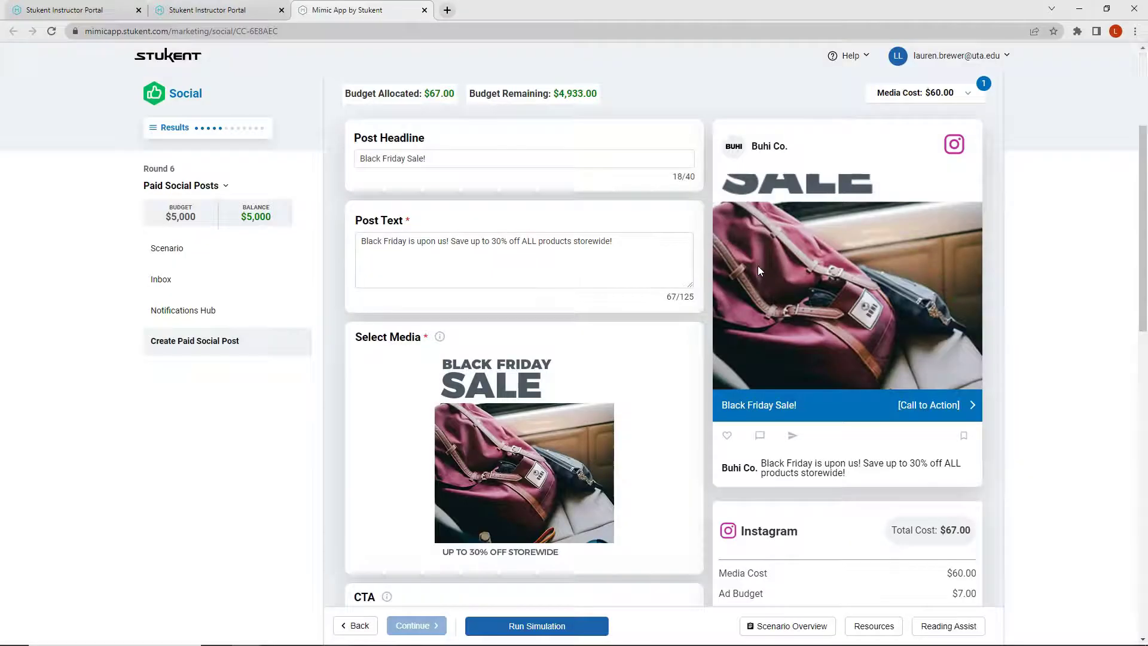
pyautogui.click(538, 272)
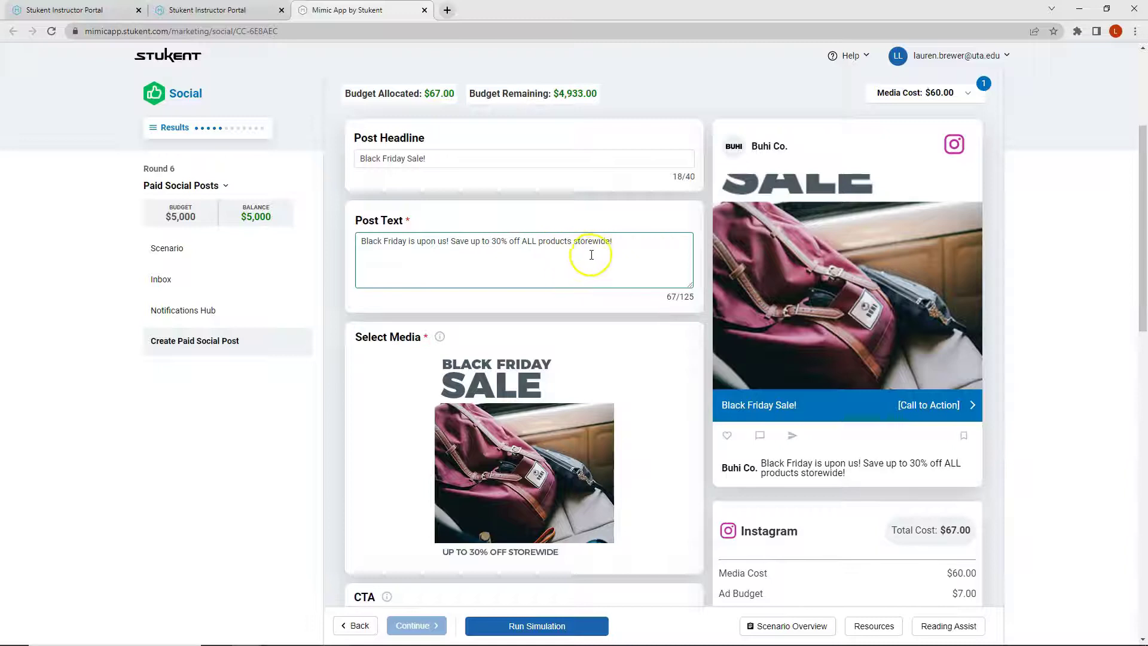
# Set the Instagram post's call to action to Shop Now.
pyautogui.scroll(-6, 581, 254)
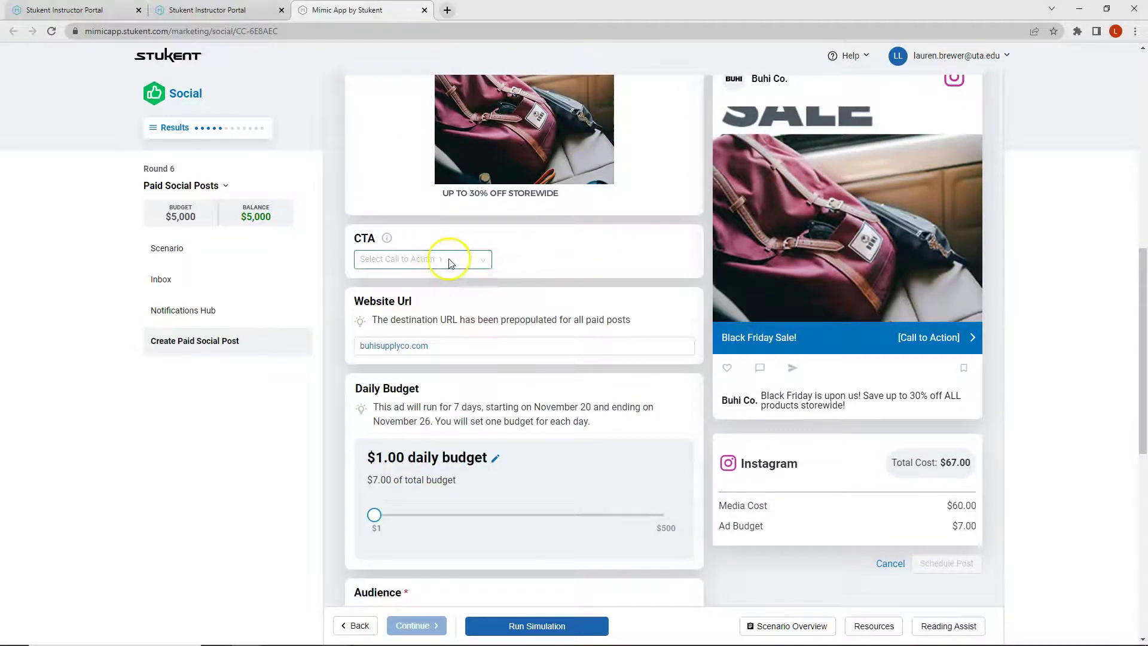
pyautogui.click(429, 260)
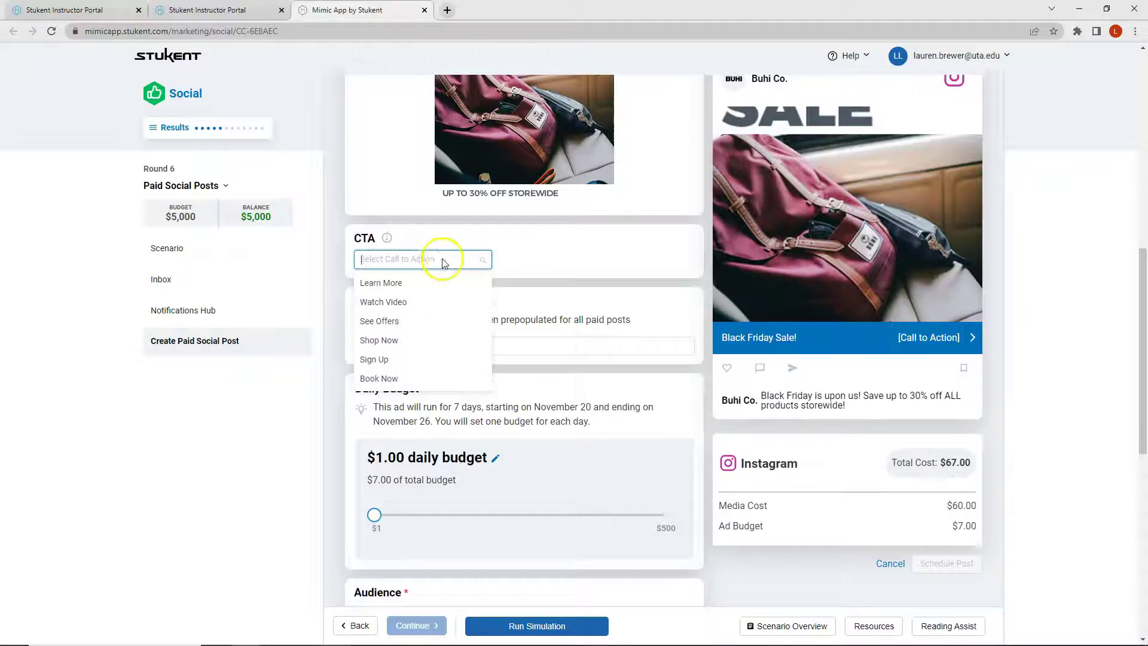
pyautogui.click(392, 340)
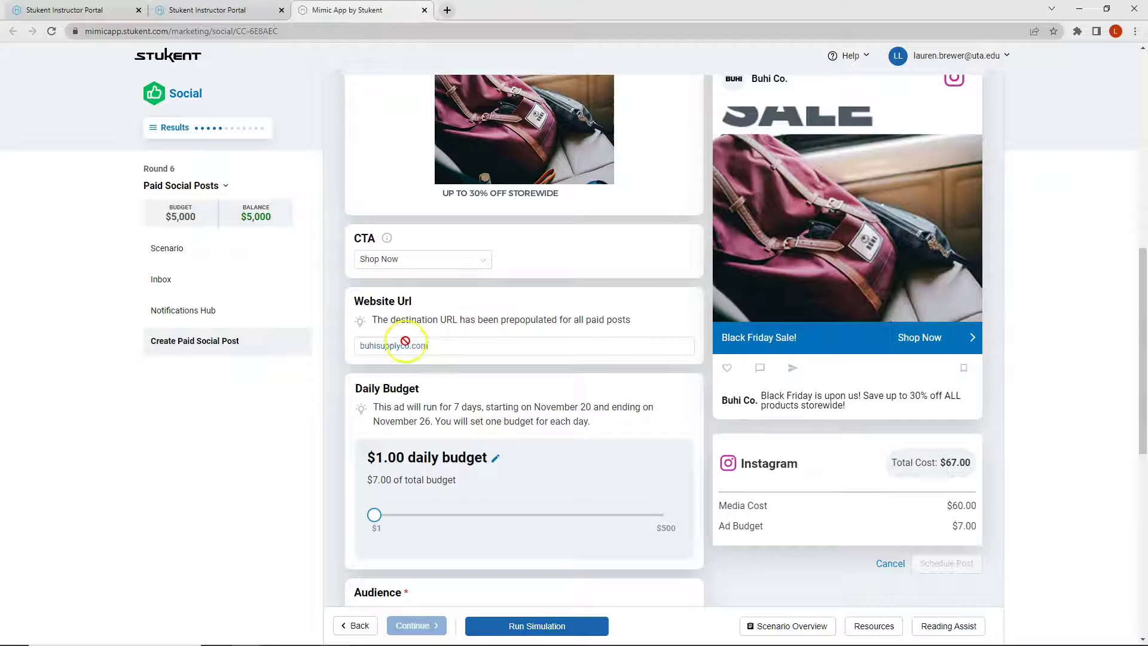
# Set the Instagram post's daily budget to $160.
pyautogui.scroll(-1, 526, 335)
pyautogui.scroll(-4, 526, 334)
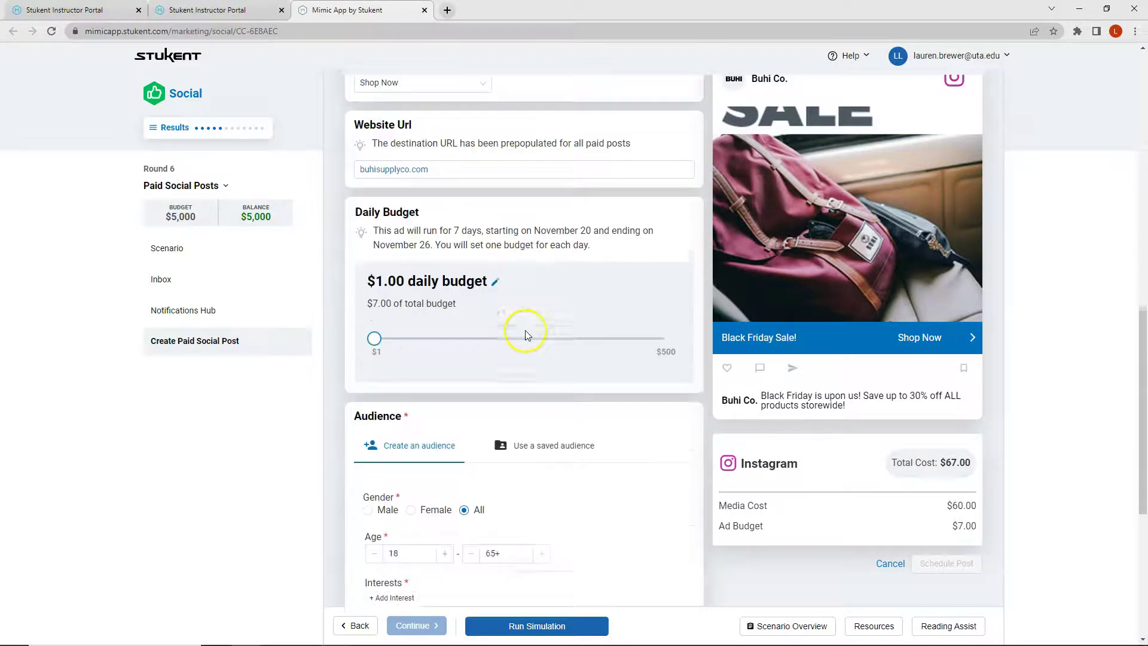
pyautogui.click(496, 221)
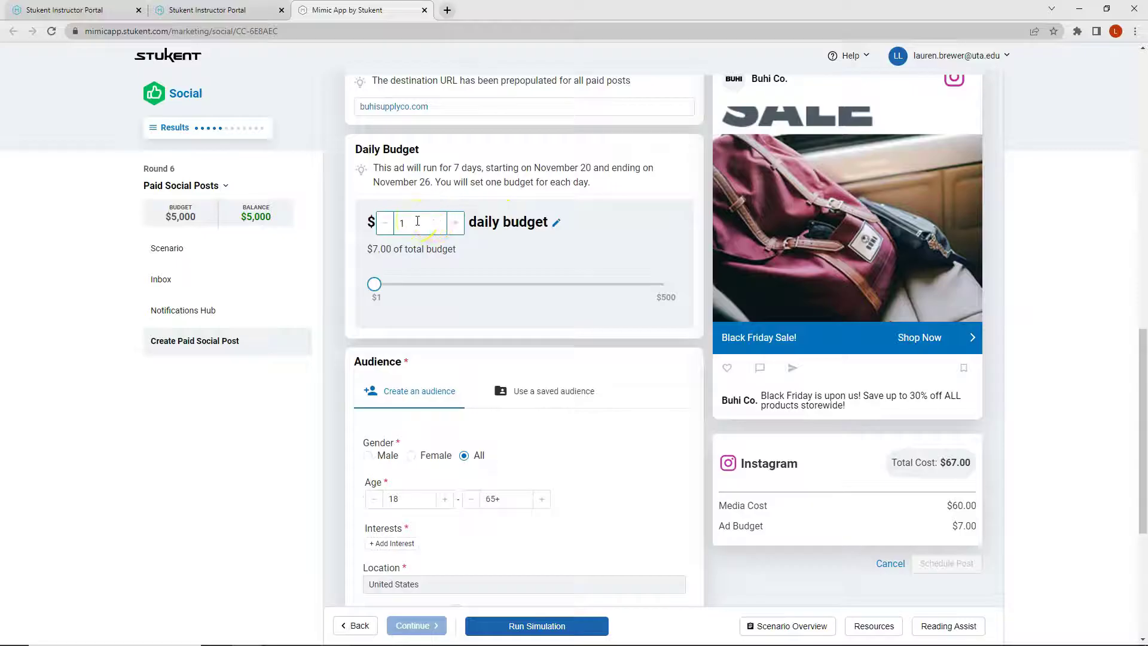
pyautogui.write('60')
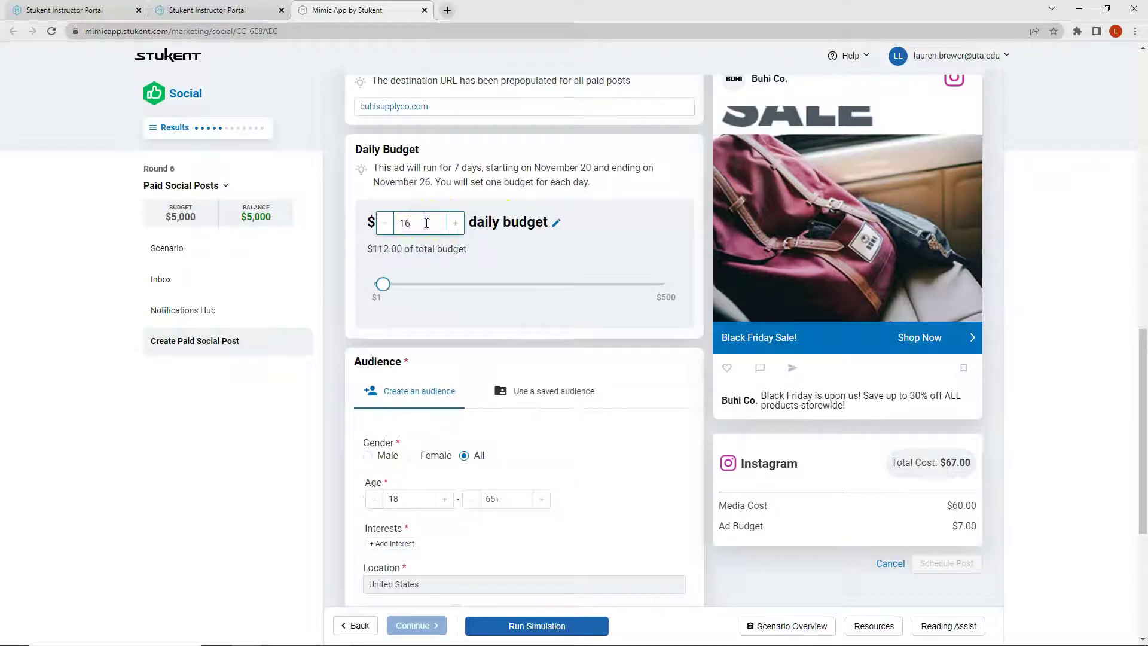
pyautogui.click(568, 221)
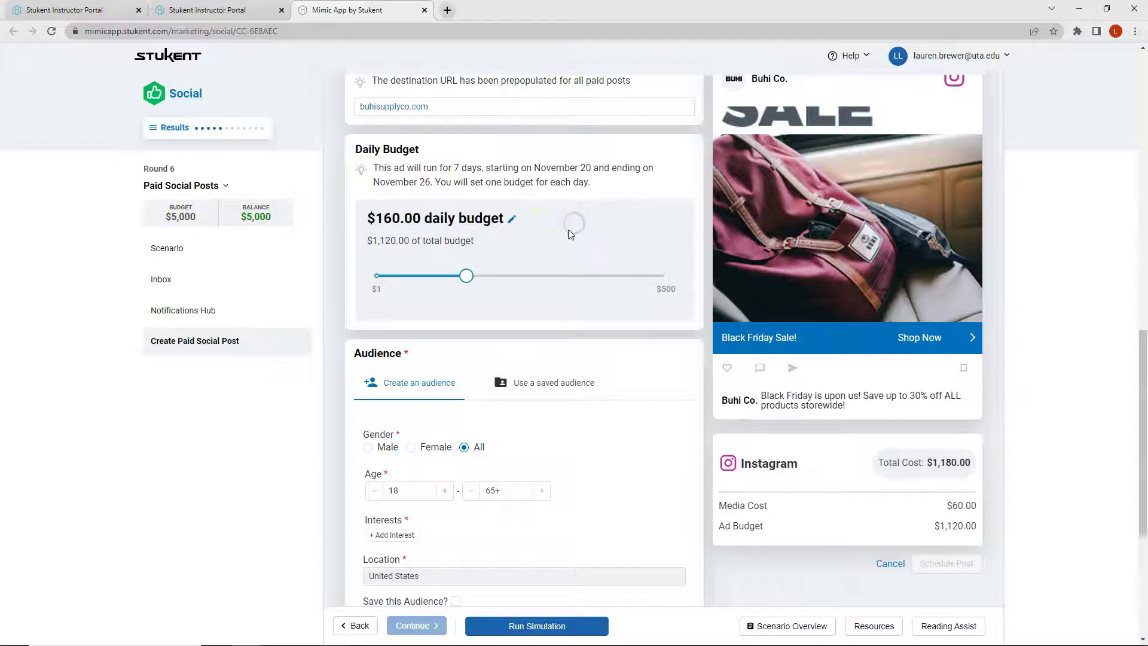
# Use a saved audience for the Instagram post and choose the one named "Instagram".
pyautogui.scroll(-2, 571, 235)
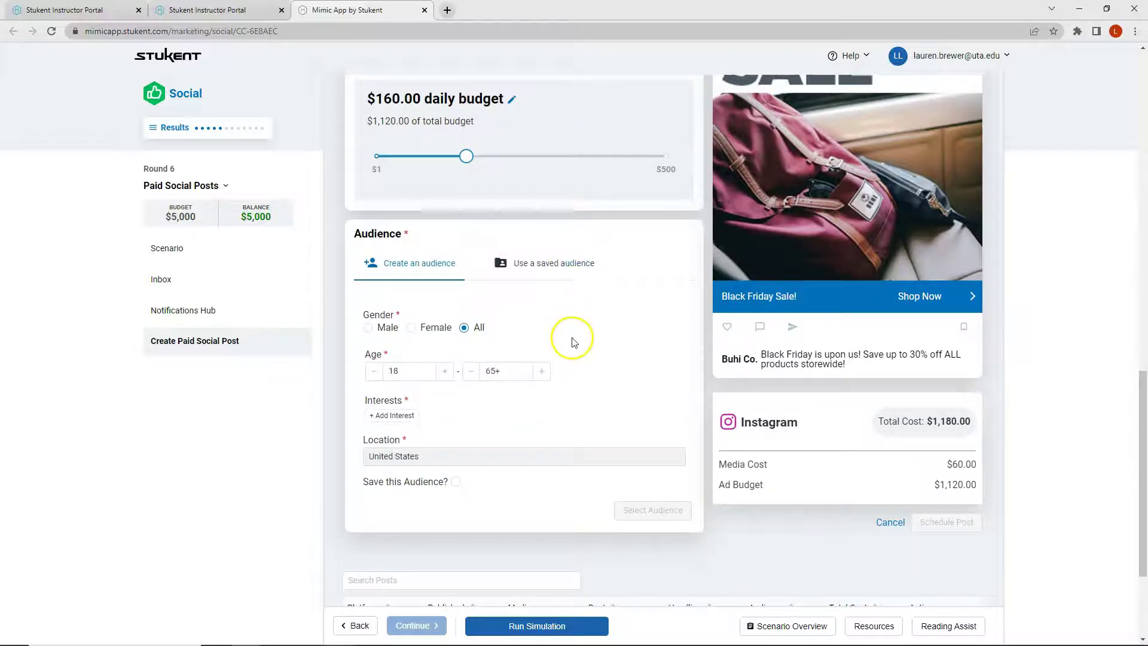
pyautogui.click(560, 266)
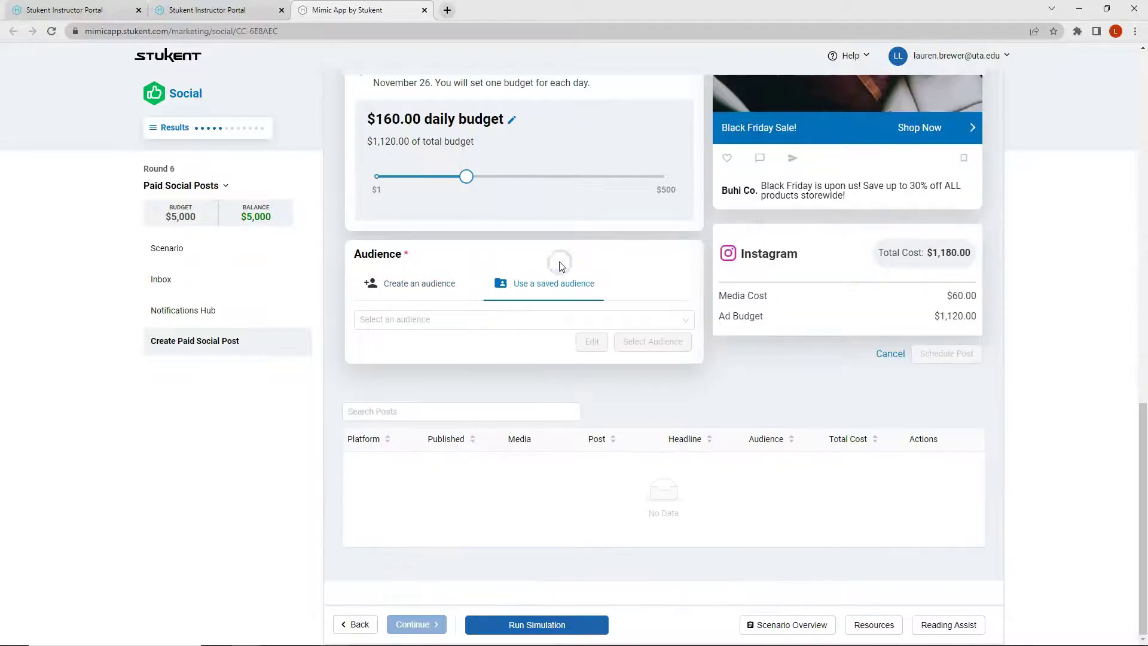
pyautogui.click(424, 321)
pyautogui.click(392, 378)
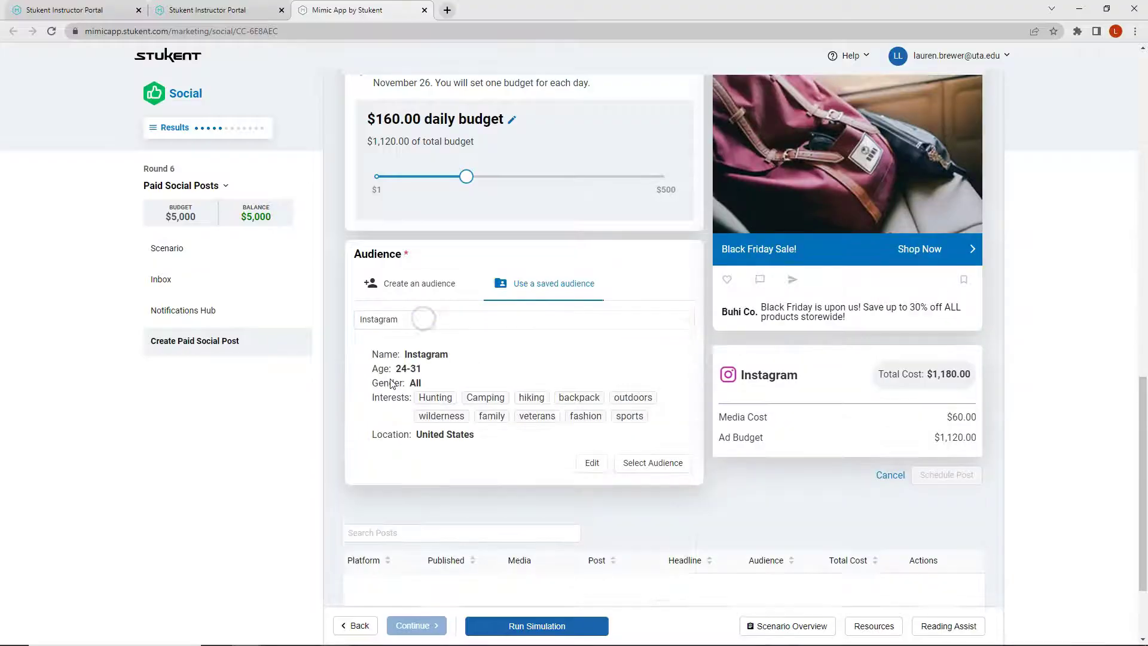
pyautogui.click(409, 376)
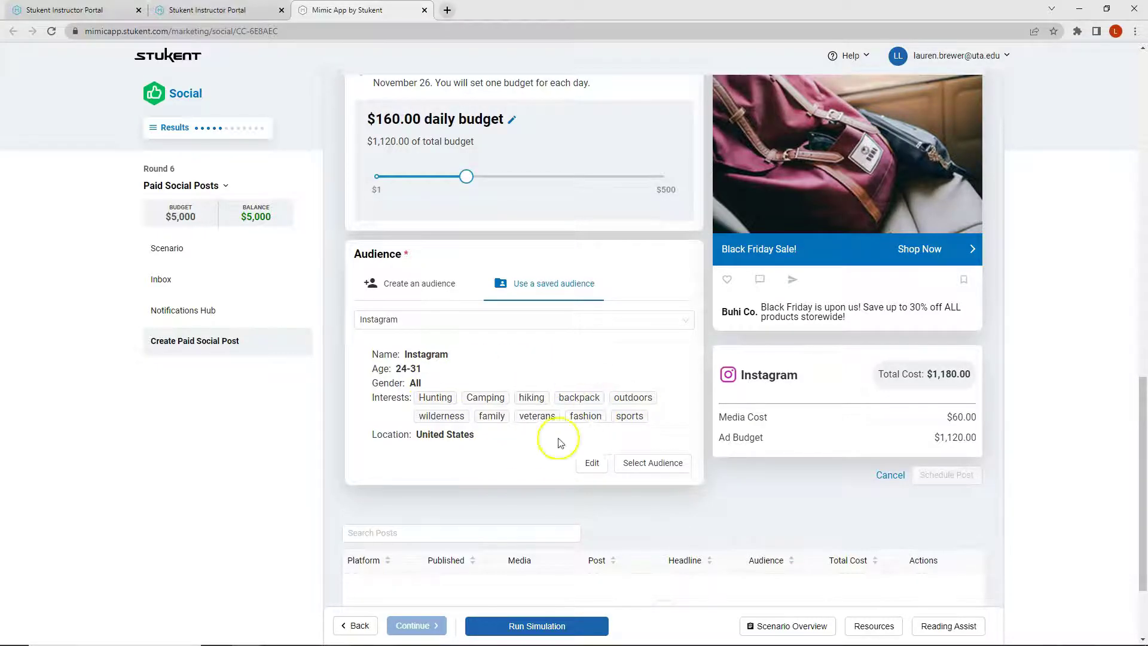
# Open the Round 5 Paid Social Posts results and show the post history for the Instagram channel.
pyautogui.click(174, 127)
pyautogui.click(341, 215)
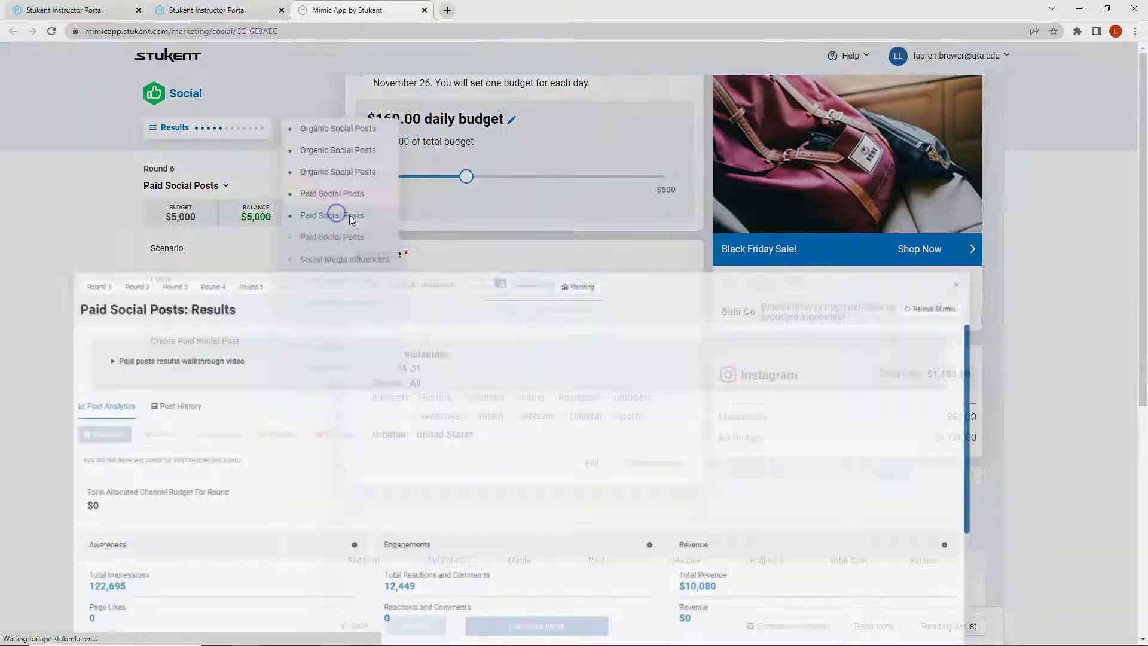
pyautogui.click(182, 250)
pyautogui.click(144, 217)
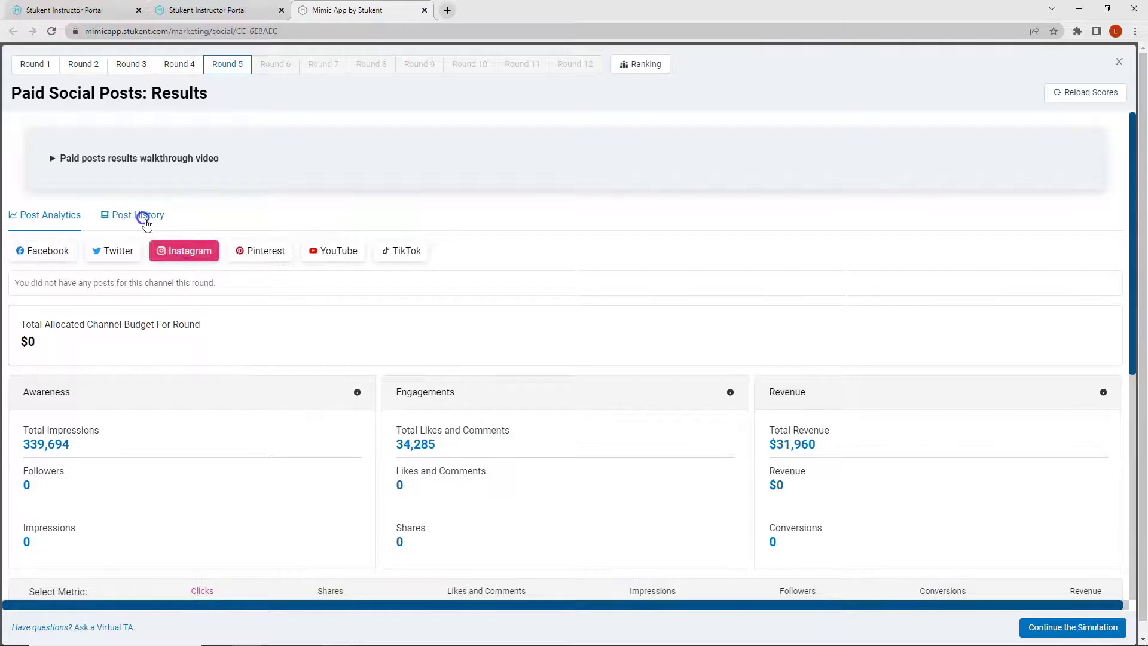
pyautogui.click(256, 250)
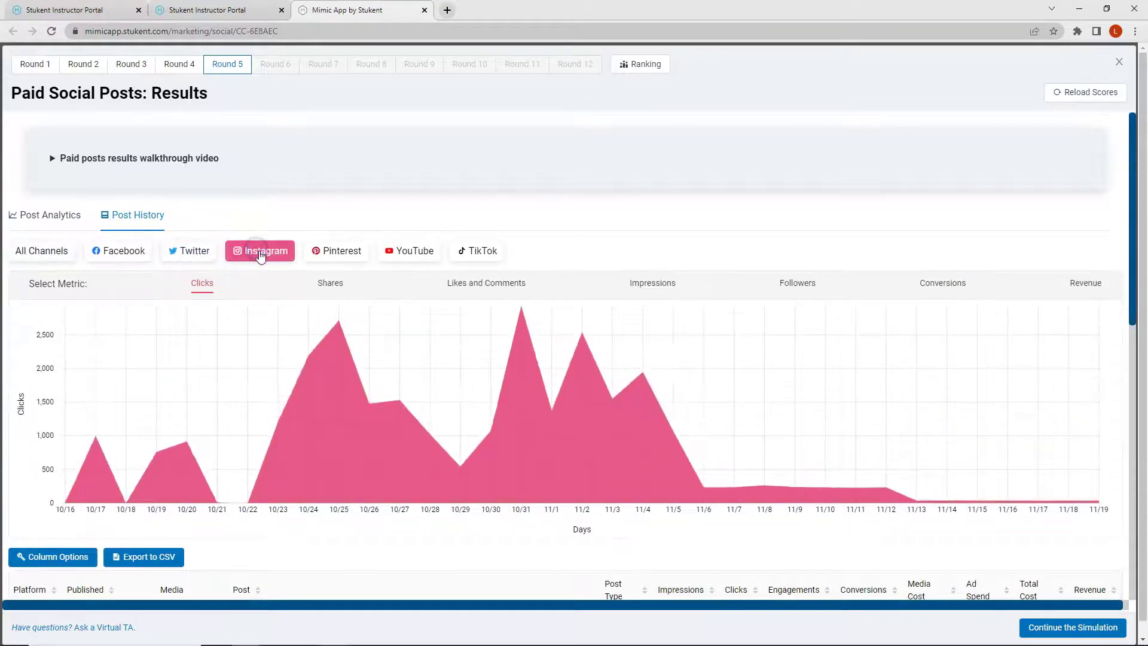
# Add the Audience Gender, Audience Age Range and Audience Interests columns to the Instagram post history table.
pyautogui.scroll(-6, 260, 254)
pyautogui.click(53, 198)
pyautogui.click(572, 236)
pyautogui.click(573, 252)
pyautogui.click(572, 267)
pyautogui.click(687, 390)
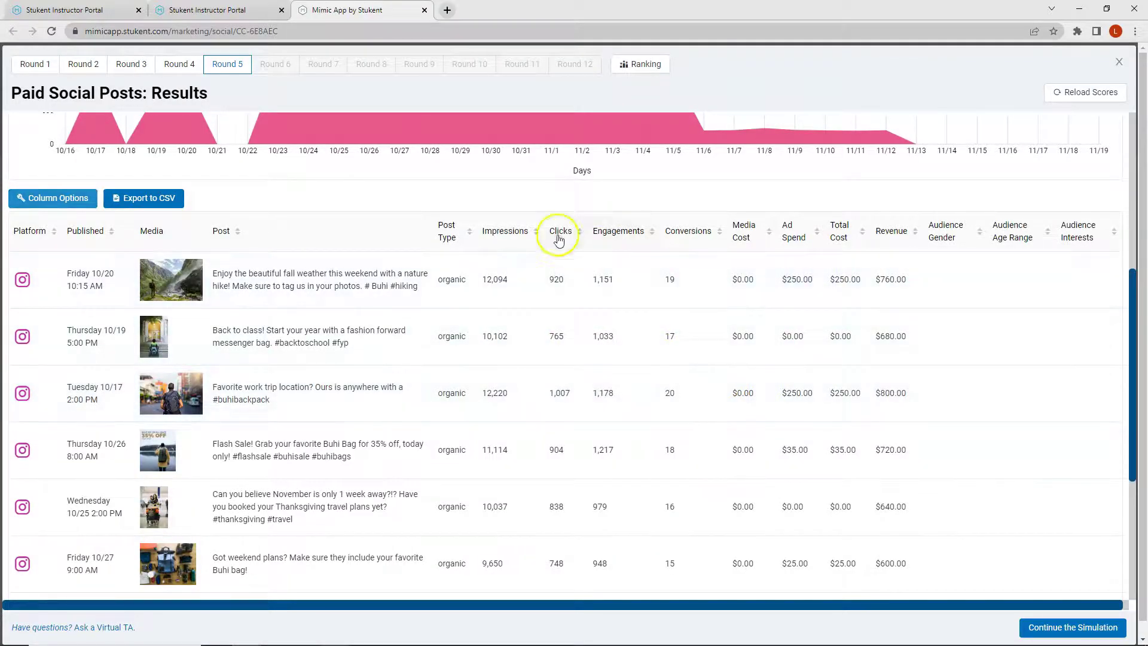
# Sort the Instagram post history by highest revenue, examine the top post's audience, and close the results.
pyautogui.click(881, 232)
pyautogui.click(882, 232)
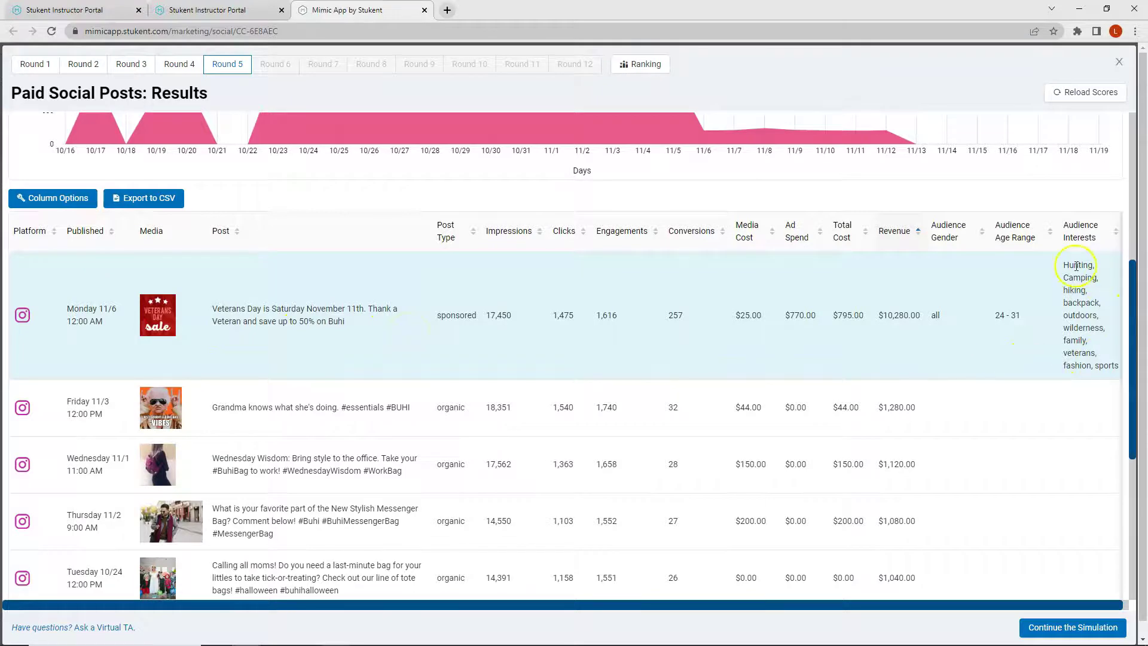
pyautogui.click(1119, 61)
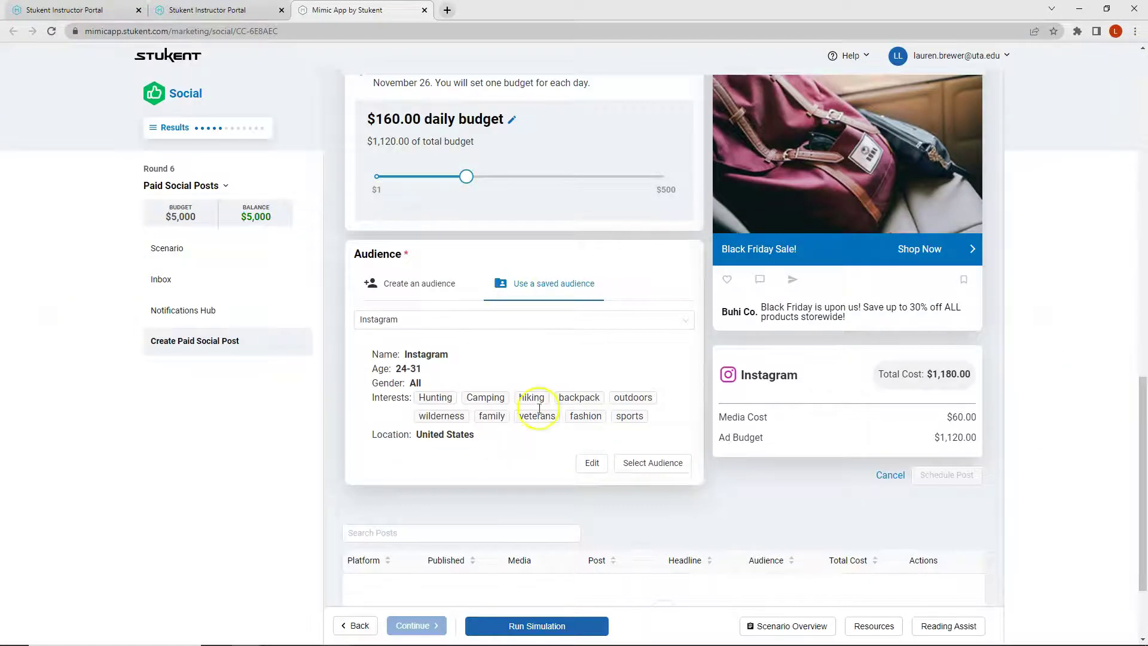
# Edit the saved audience and add the interests dance, aerobics, yoga, gym, professional, work travel, leisure travel, news, vacation, shopping and style.
pyautogui.click(598, 464)
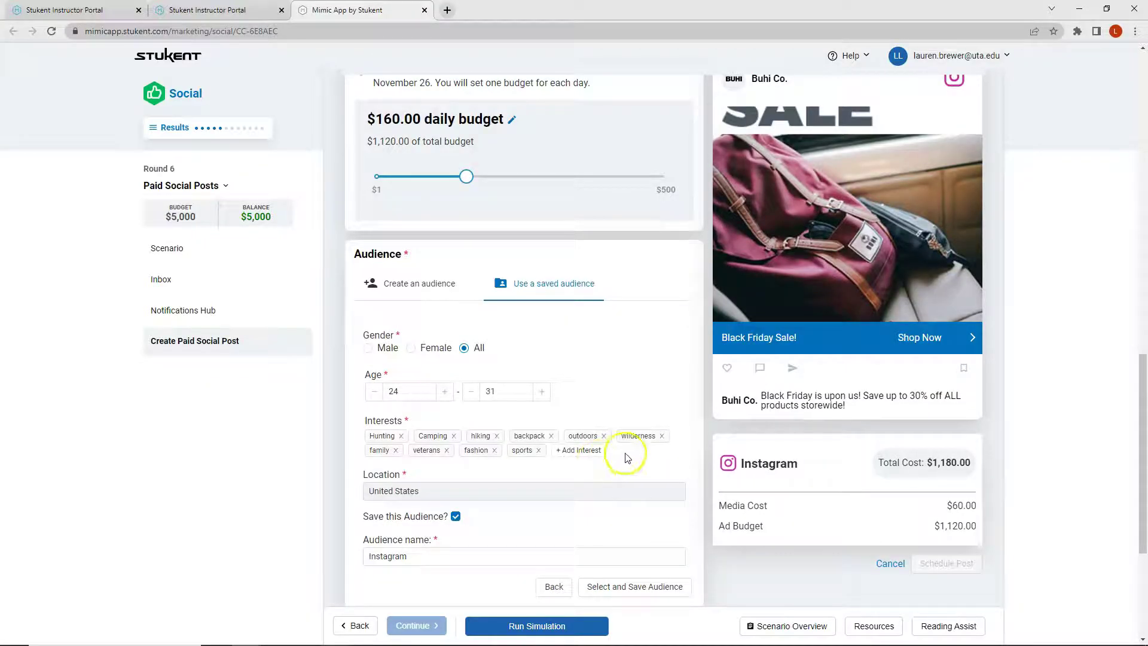
pyautogui.click(577, 456)
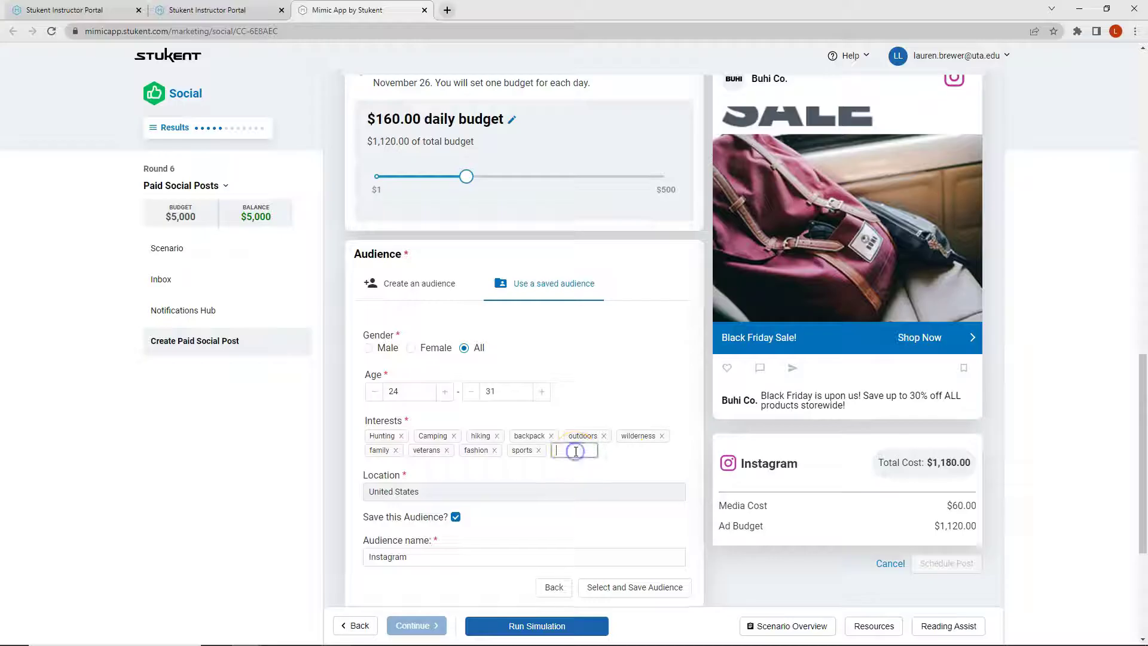
pyautogui.write('dance, aerobics, yoga, gym, professional, work travel, leisure travel, news, vacation, shopping, style')
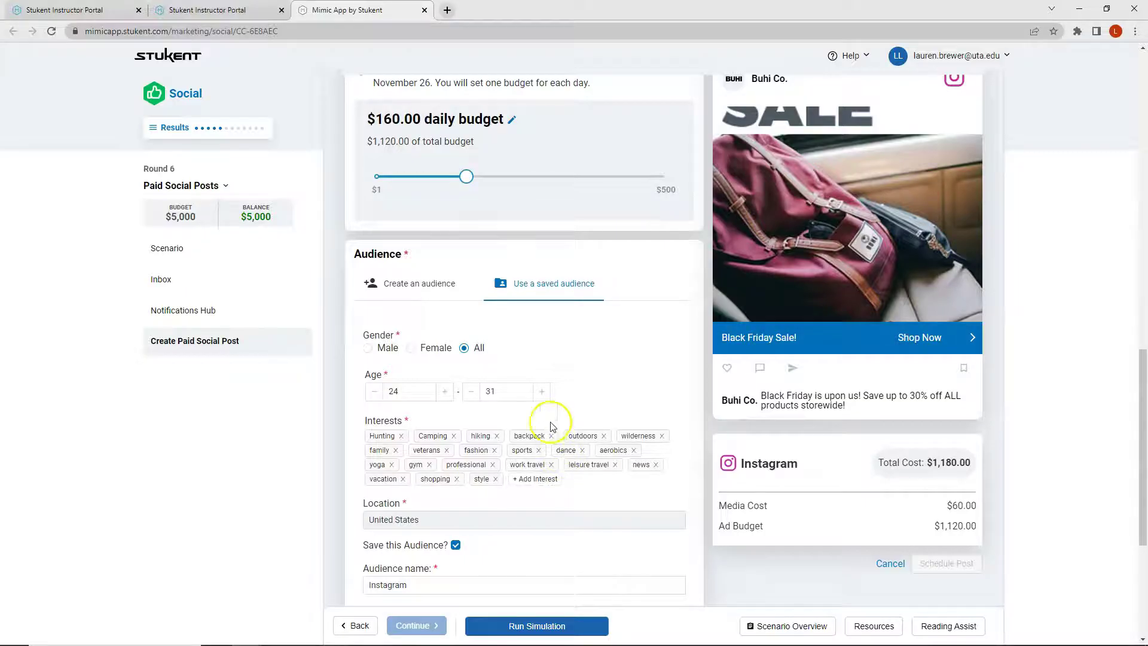
# Set the audience's maximum age to 48.
pyautogui.click(500, 393)
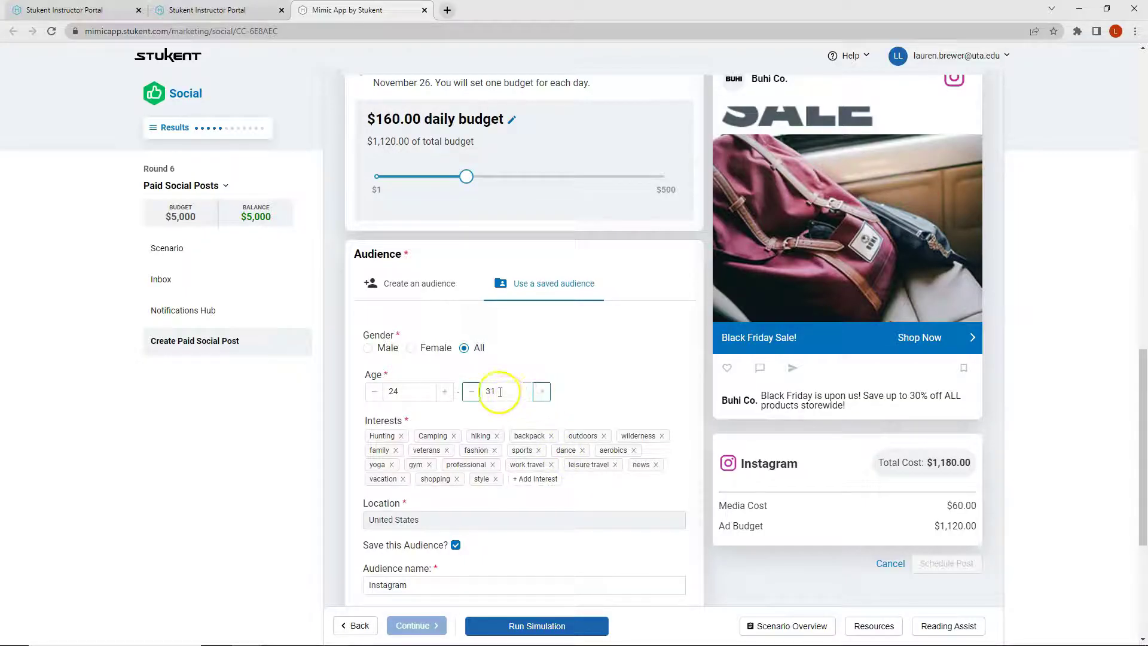
pyautogui.moveTo(501, 389); pyautogui.dragTo(485, 390)
pyautogui.write('48')
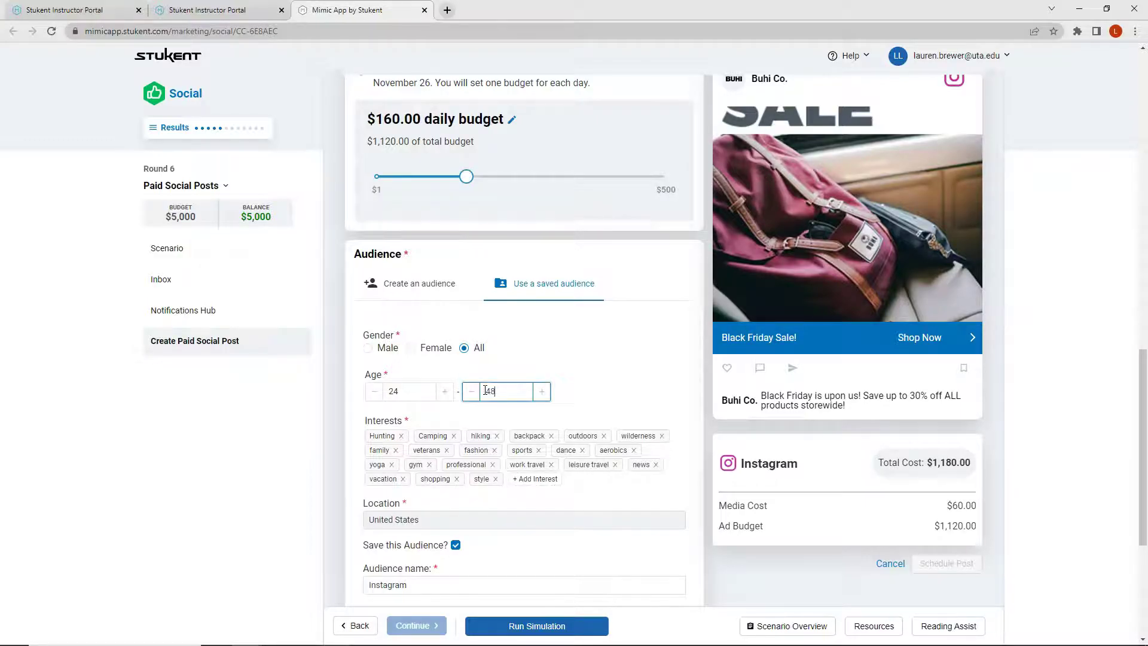
pyautogui.click(541, 391)
pyautogui.click(580, 398)
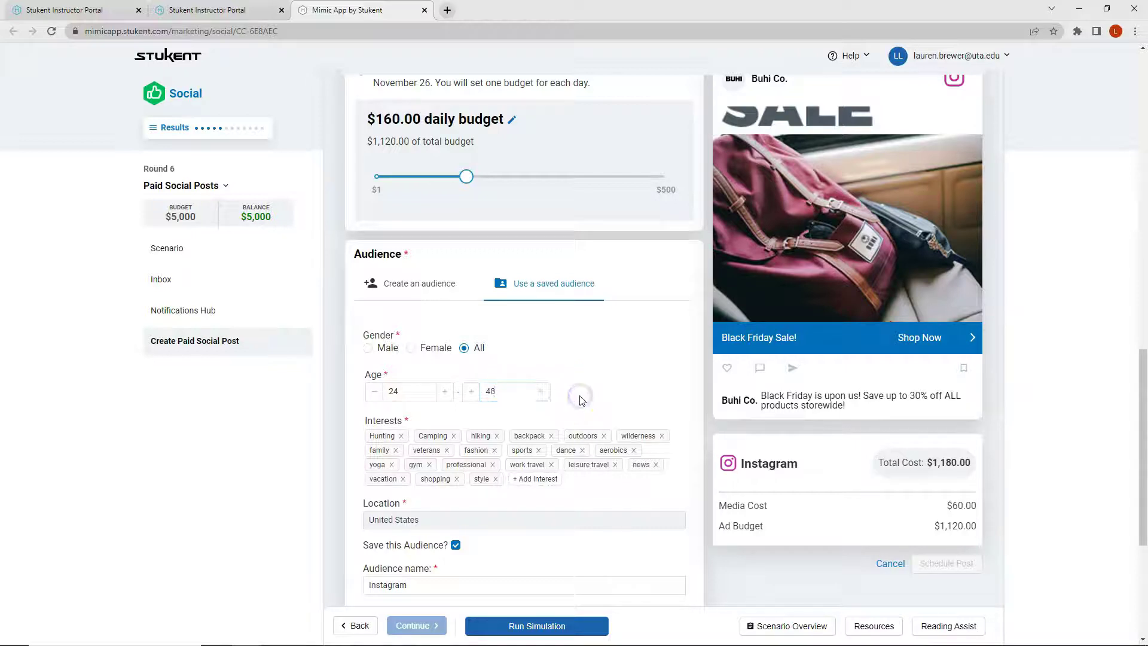
pyautogui.click(583, 394)
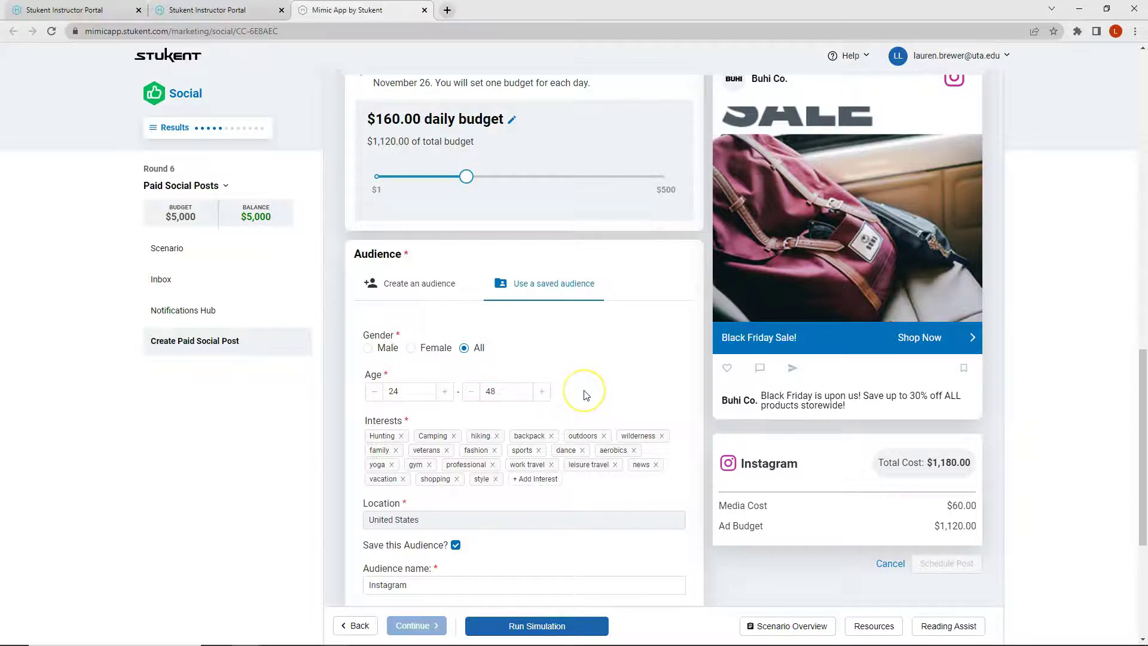
# Save and select the edited audience as "Round 6 Instagram" and schedule the Instagram post.
pyautogui.scroll(-2, 585, 395)
pyautogui.click(595, 494)
pyautogui.click(366, 465)
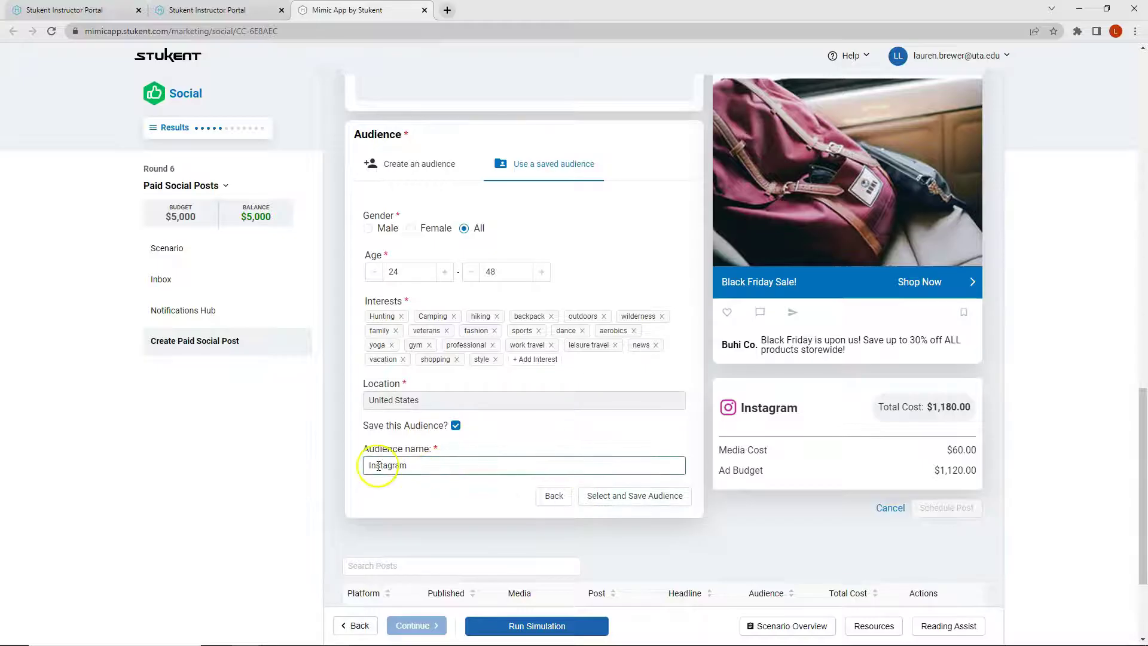
pyautogui.write('Round 6')
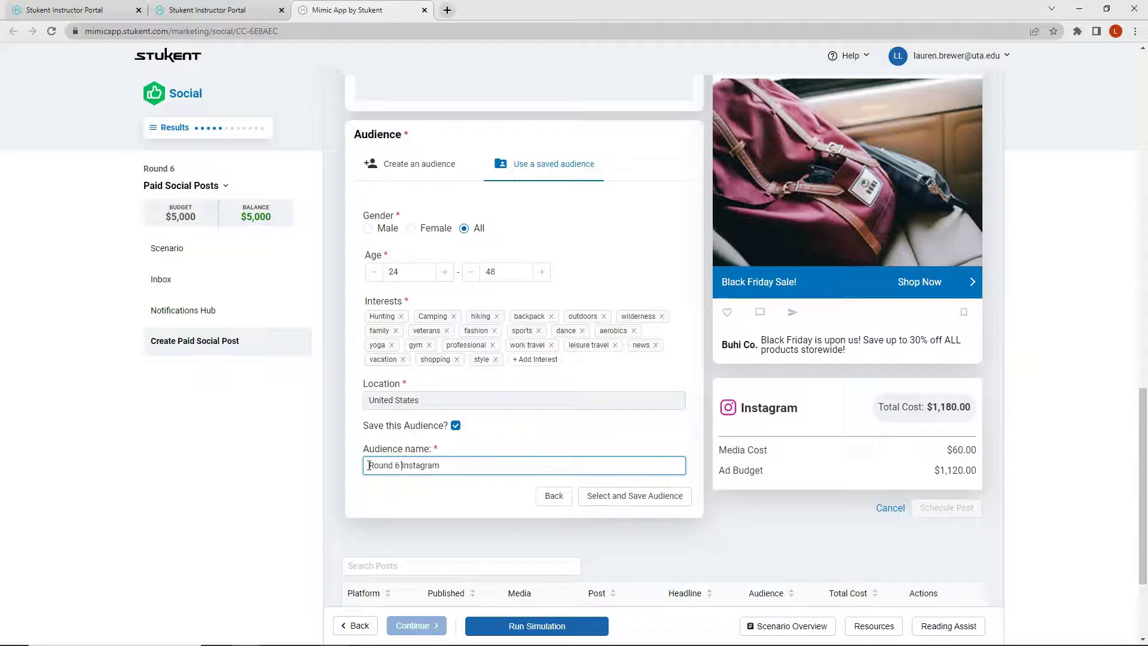
pyautogui.click(625, 497)
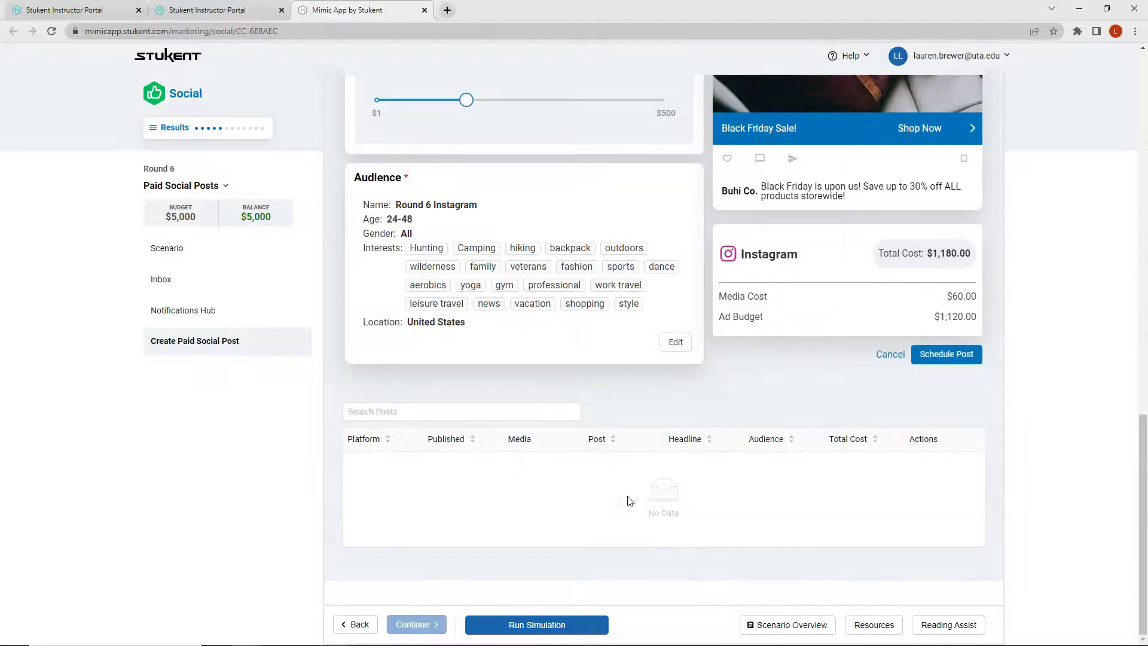
pyautogui.click(963, 358)
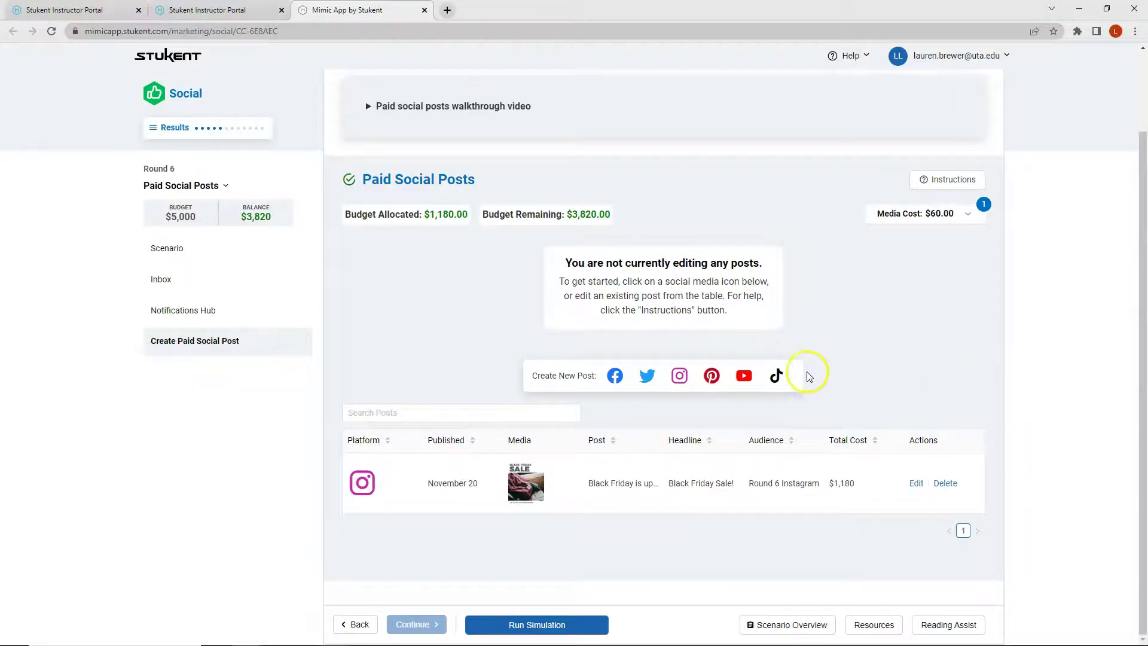
# Create a Reach TikTok post with the text "Have you heard why [customer name] loves her Buhi bag? Watch her testimonial and follow for more videos!".
pyautogui.click(775, 376)
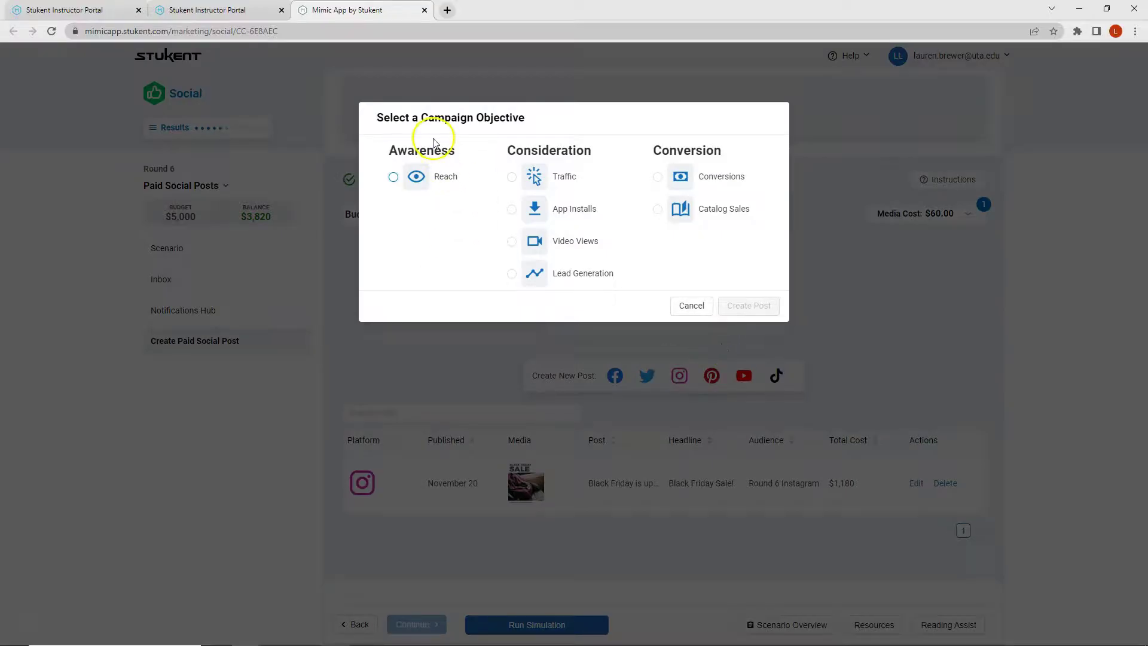
pyautogui.click(394, 179)
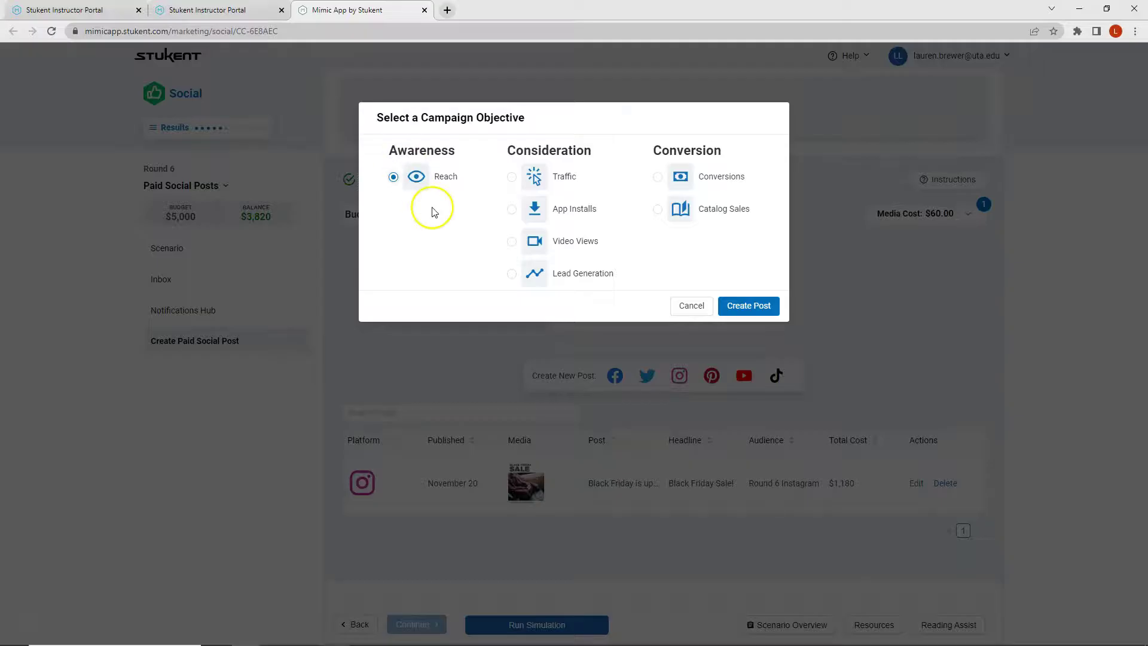
pyautogui.click(755, 310)
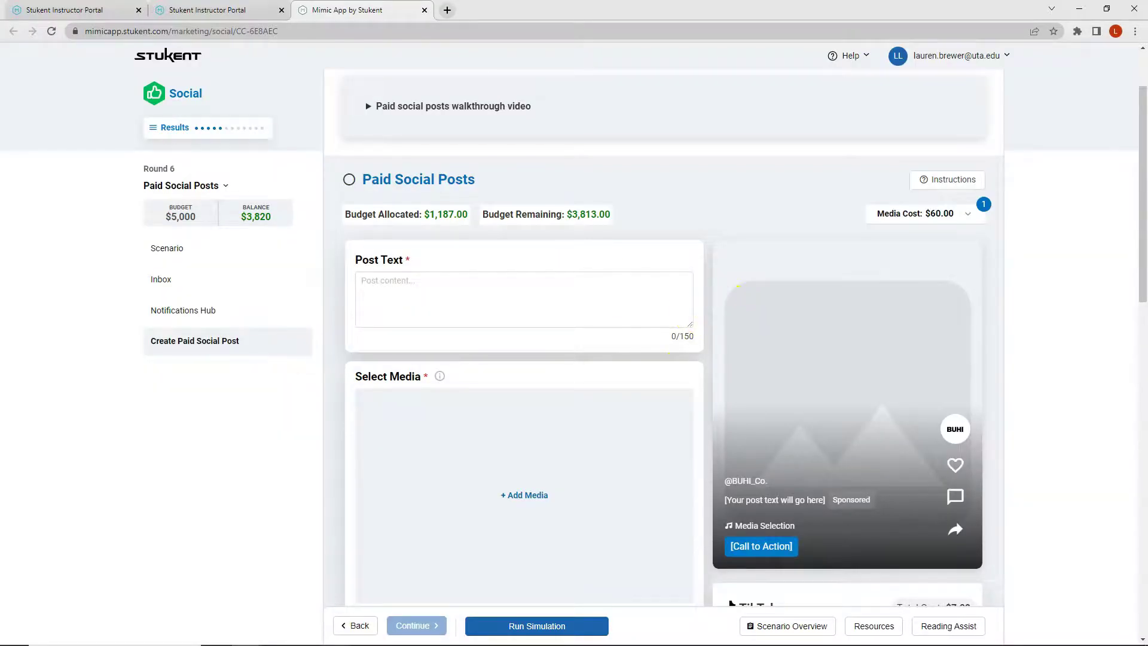
pyautogui.click(417, 308)
pyautogui.write('Have you heard why Abbigail loves her Buhi bag? Watch her testimonial and follow for more videos!')
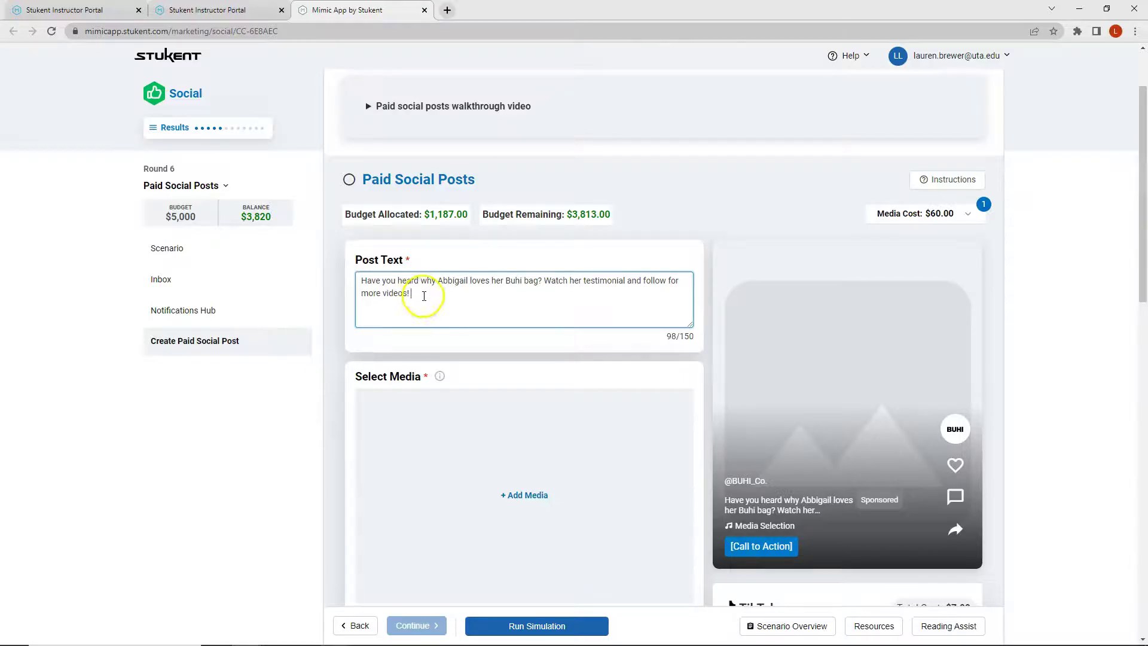
# Search the media library videos for "ready" and add the $0 "Ready or Not, Here I Come" video to the TikTok post.
pyautogui.scroll(-2, 468, 302)
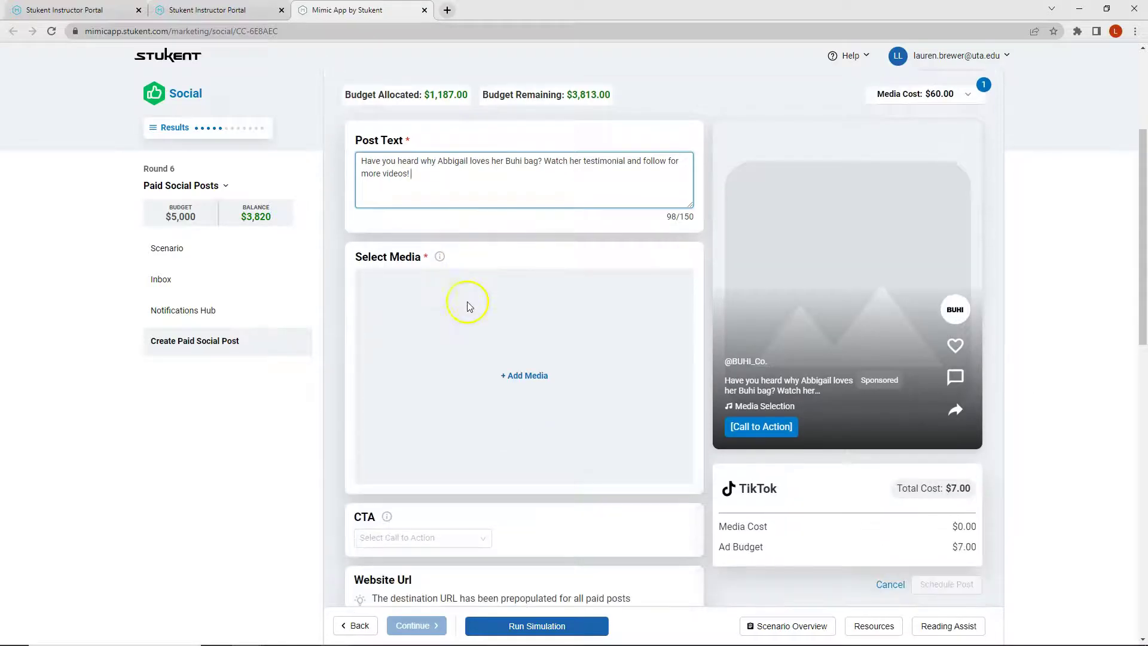
pyautogui.click(493, 372)
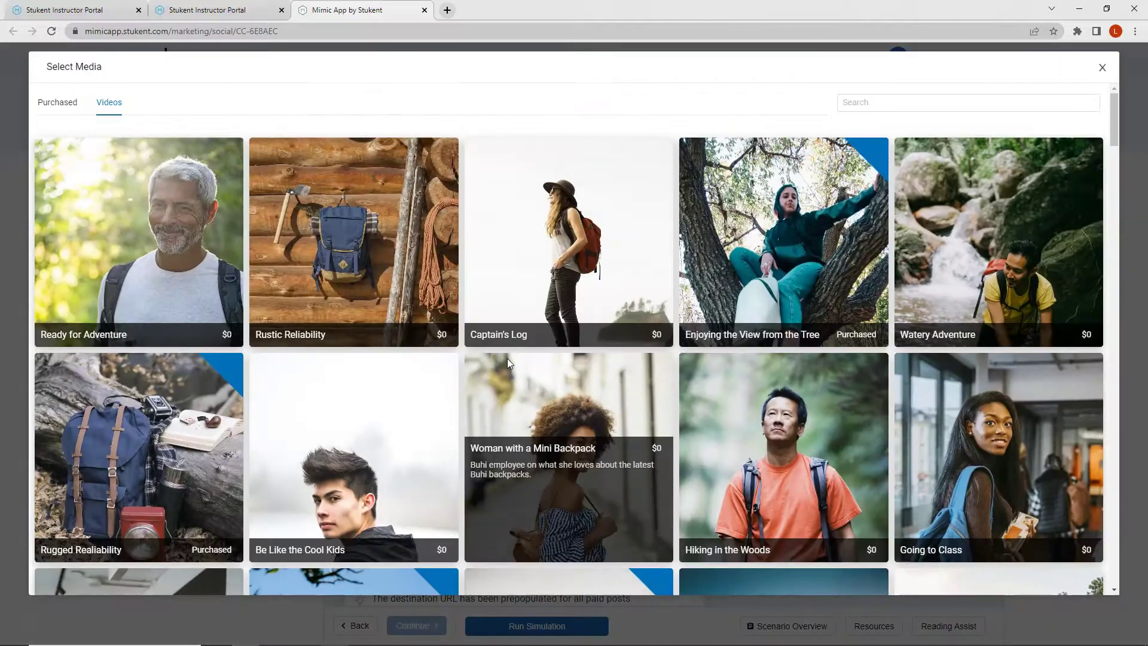
pyautogui.click(977, 101)
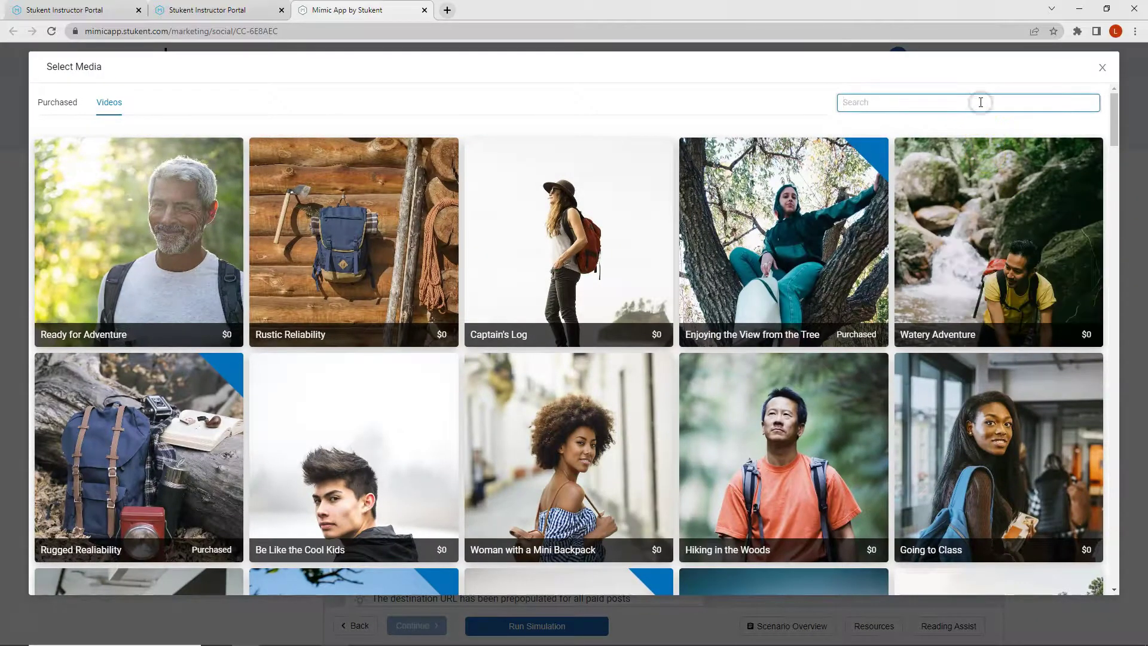
pyautogui.write('ready')
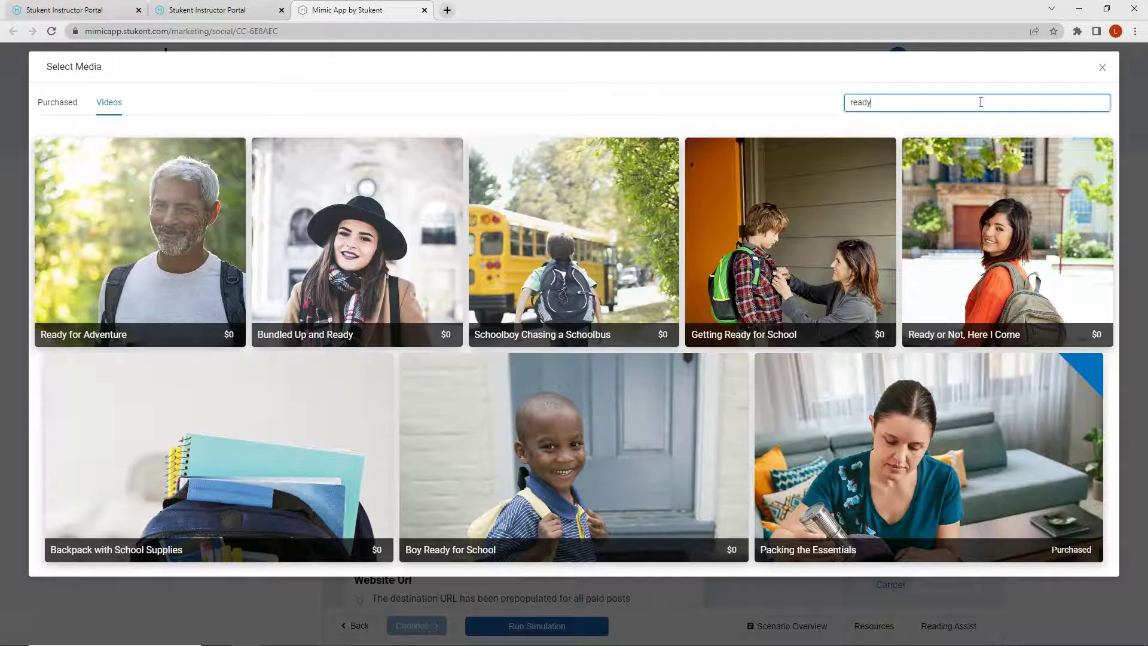
pyautogui.moveTo(969, 281)
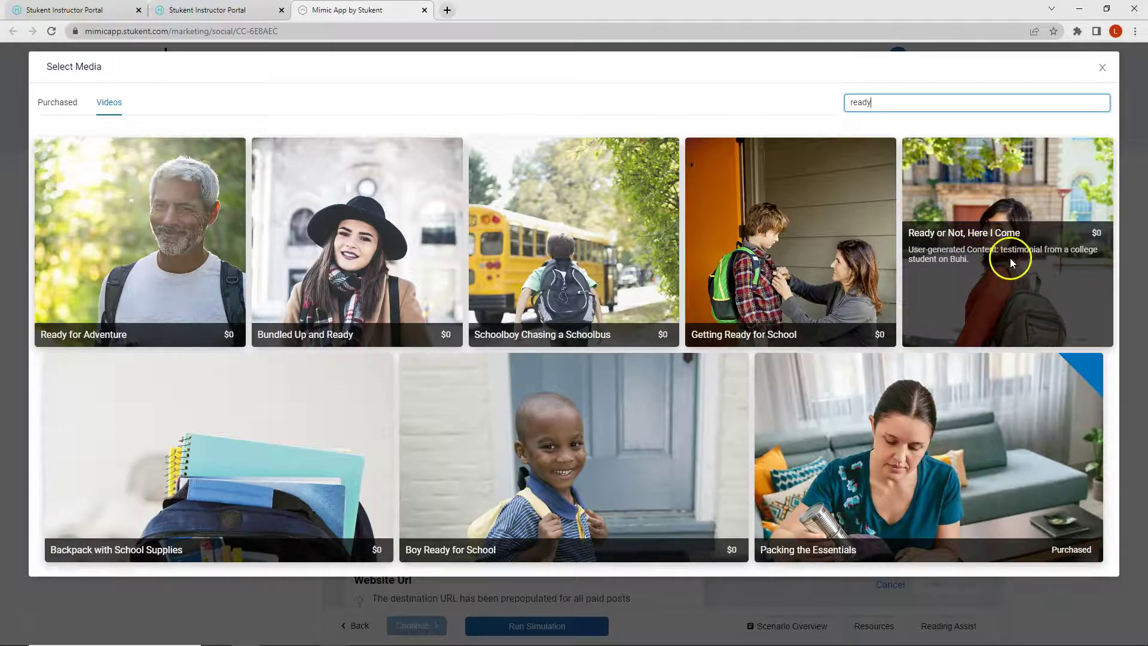
pyautogui.click(955, 271)
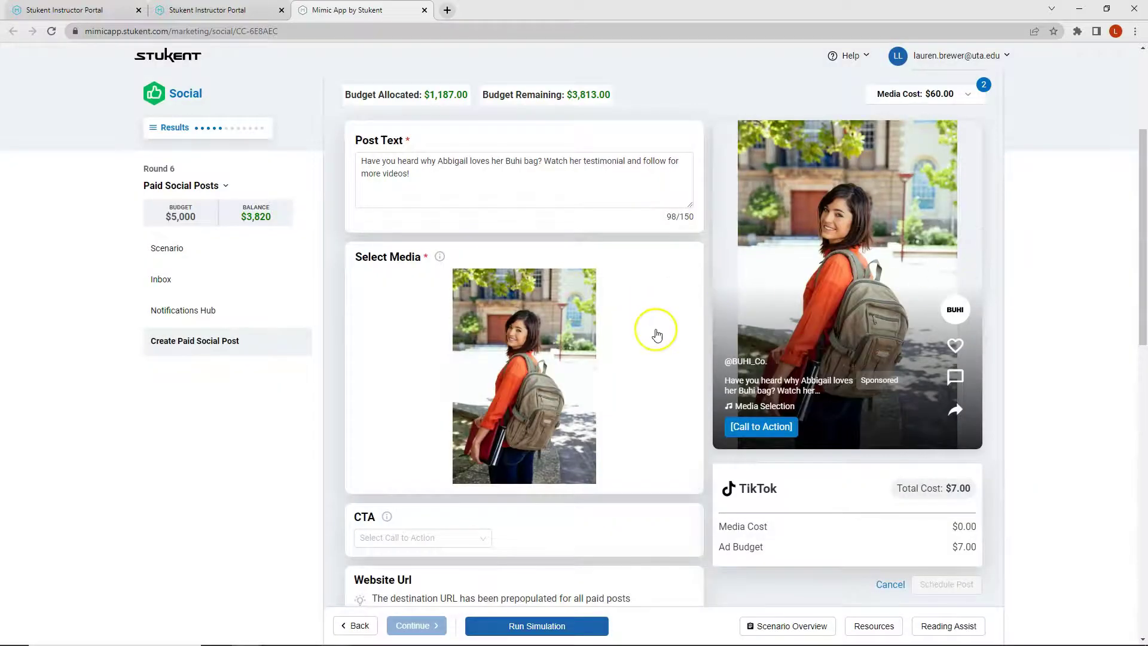
# Set the TikTok post's call to action to Watch Video.
pyautogui.scroll(-6, 655, 330)
pyautogui.click(397, 179)
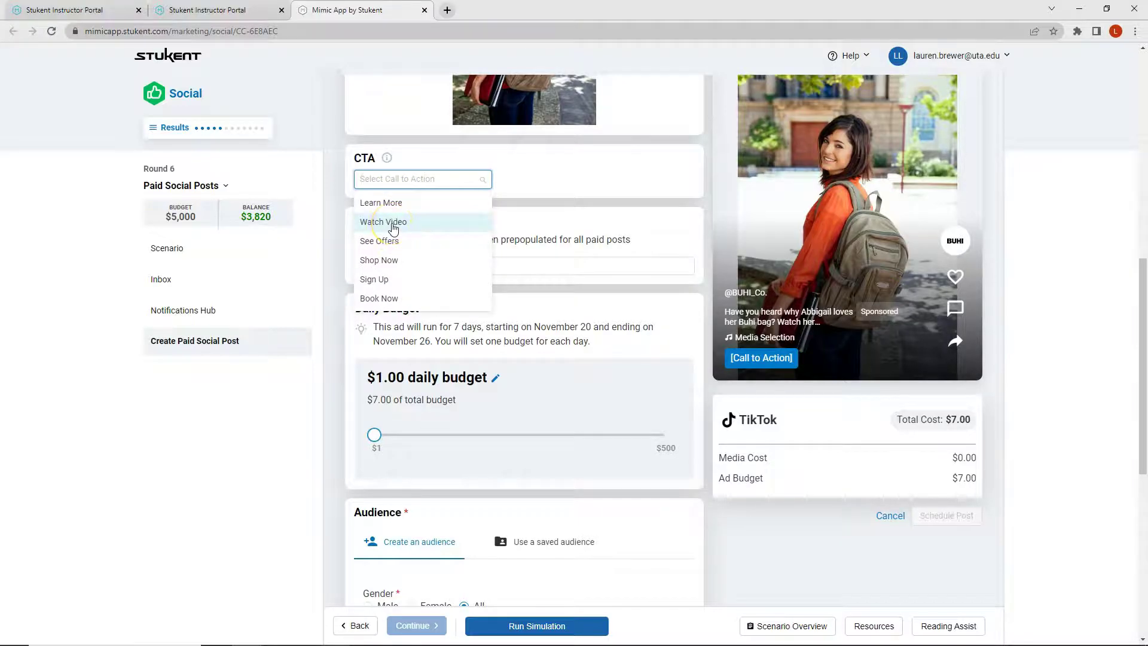
pyautogui.click(393, 226)
# Set the TikTok post's daily budget to $200.
pyautogui.scroll(-3, 403, 235)
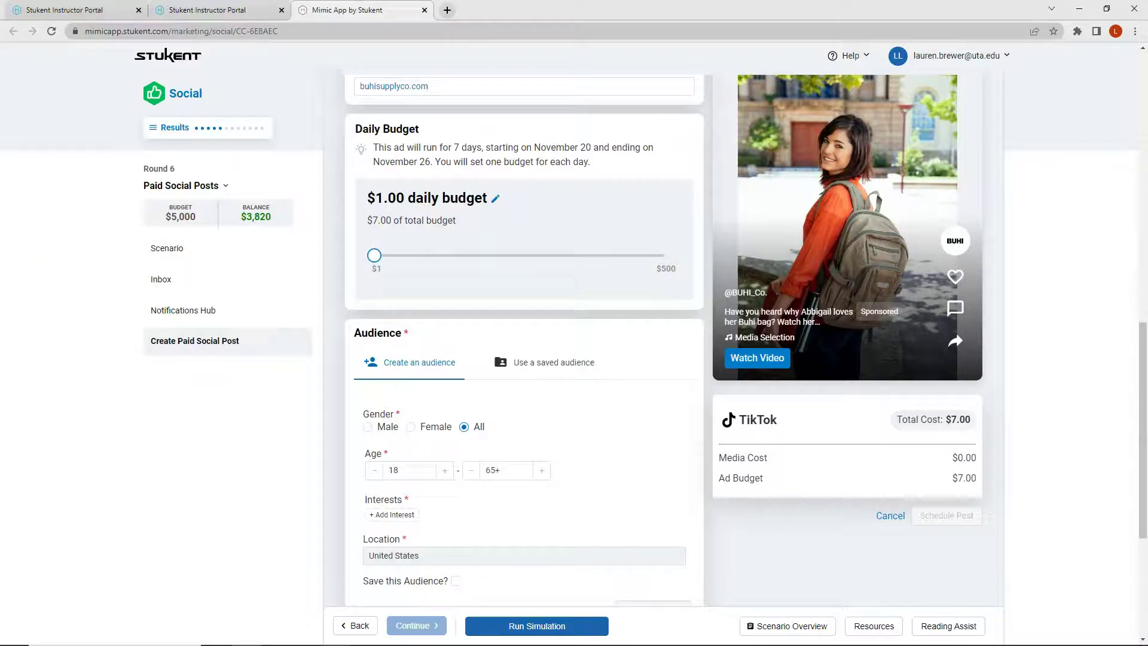
pyautogui.click(496, 201)
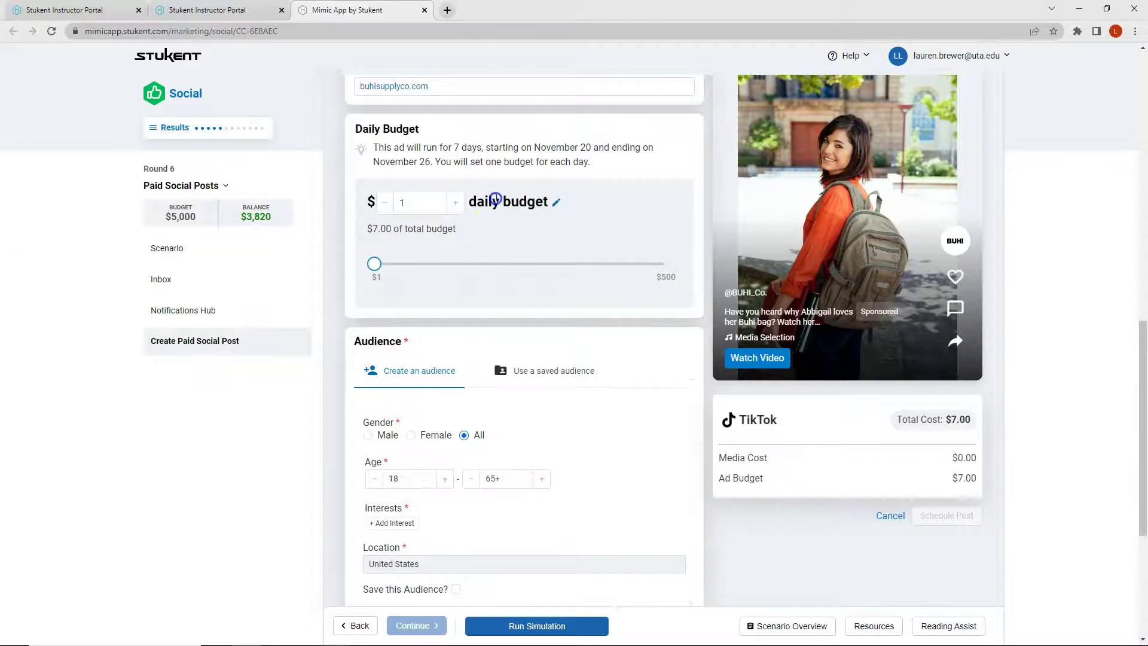
pyautogui.write('200')
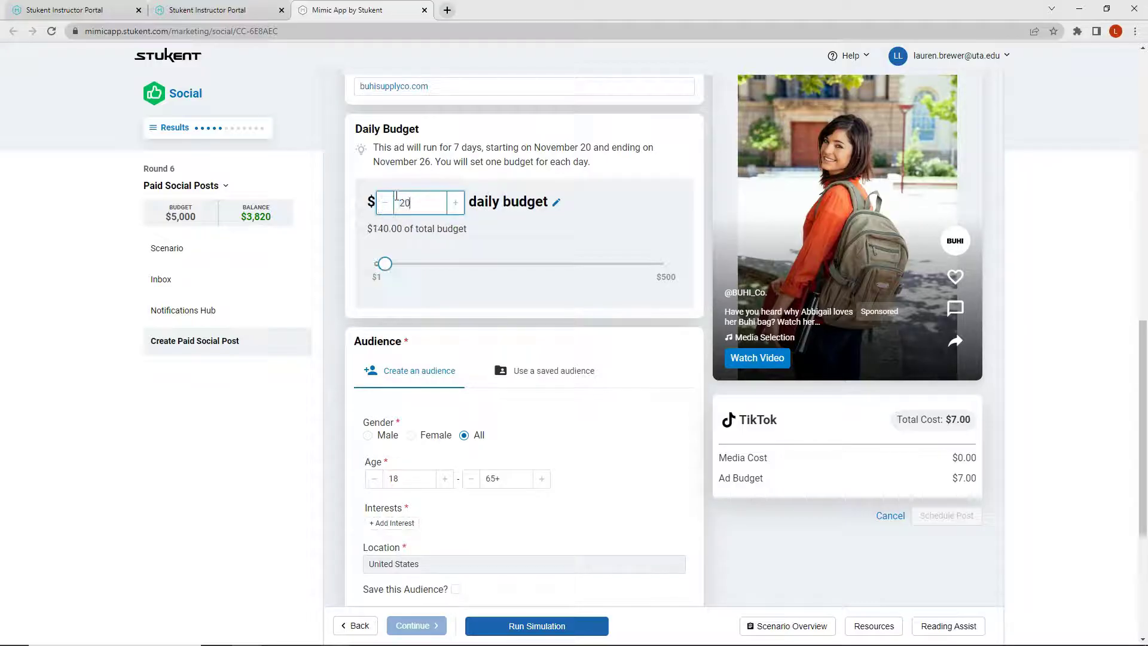
pyautogui.click(587, 203)
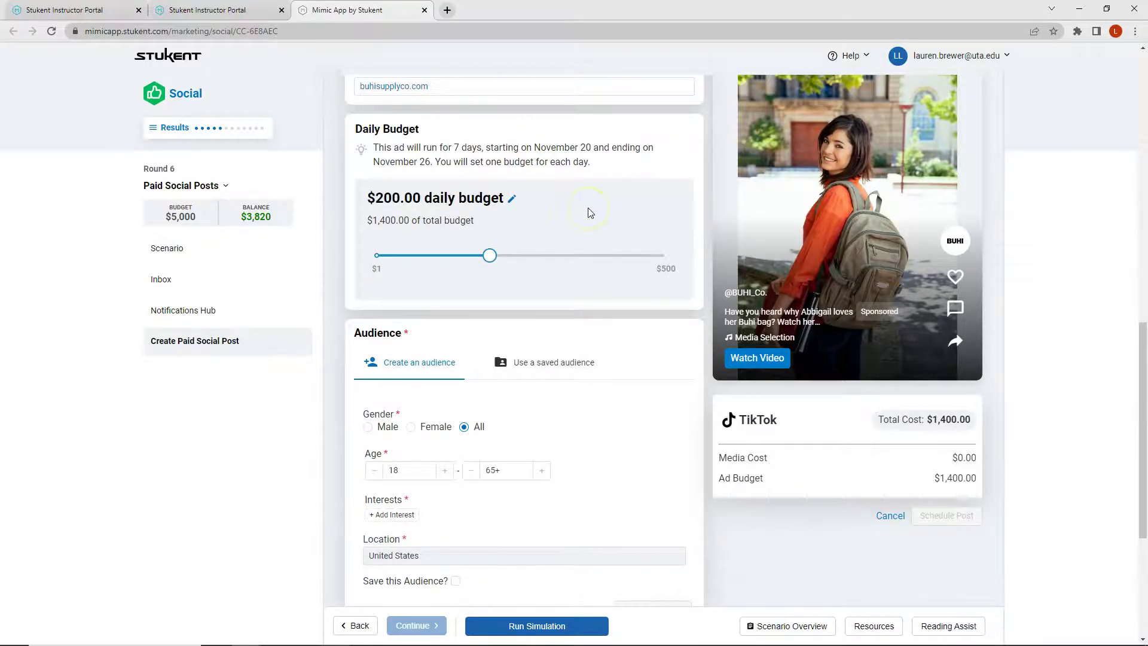
# Load the saved audience "TikTok" for the TikTok post.
pyautogui.scroll(-2, 590, 212)
pyautogui.scroll(-1, 590, 212)
pyautogui.click(546, 188)
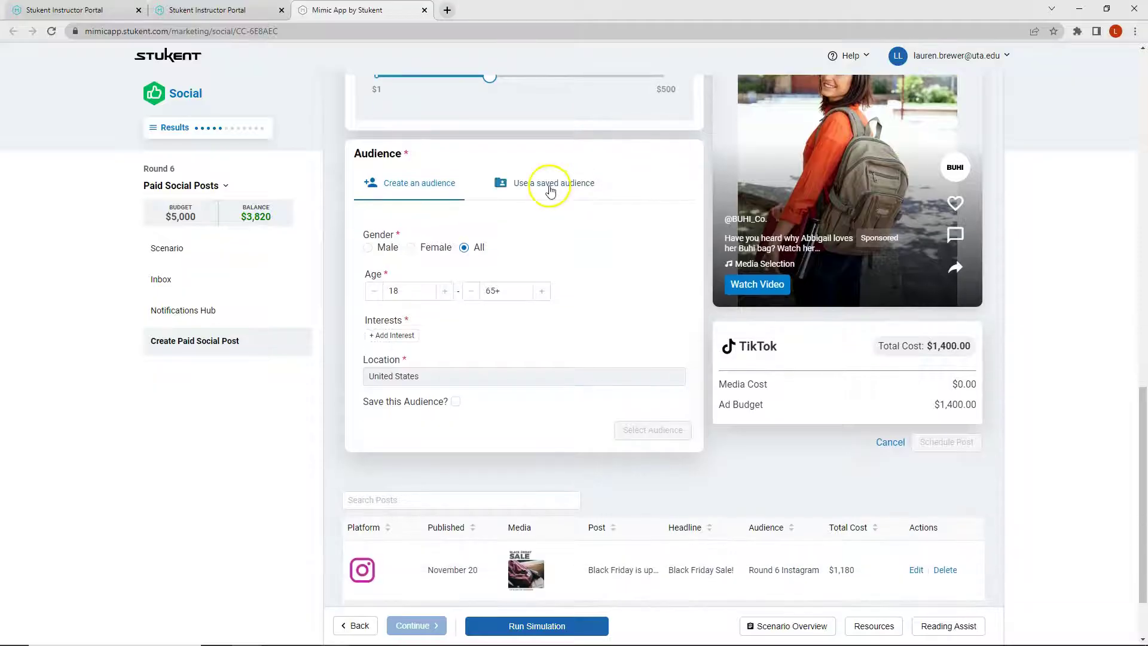
pyautogui.click(446, 323)
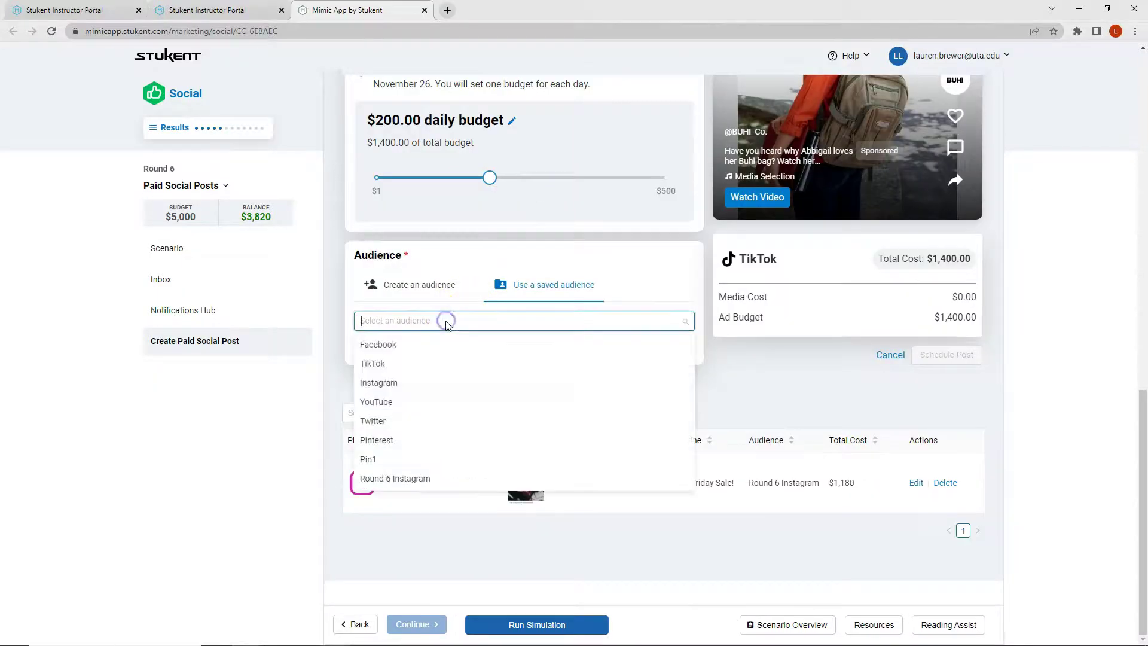
pyautogui.click(366, 365)
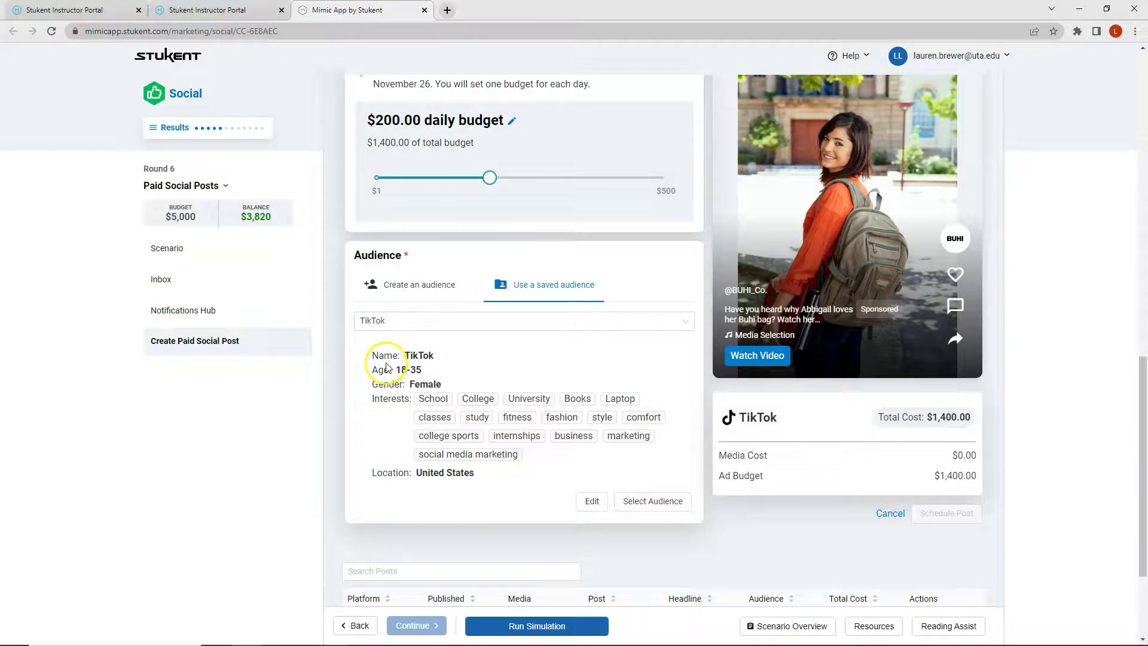
# Open the Round 5 paid social results and bring up the post history for TikTok.
pyautogui.click(200, 136)
pyautogui.click(342, 214)
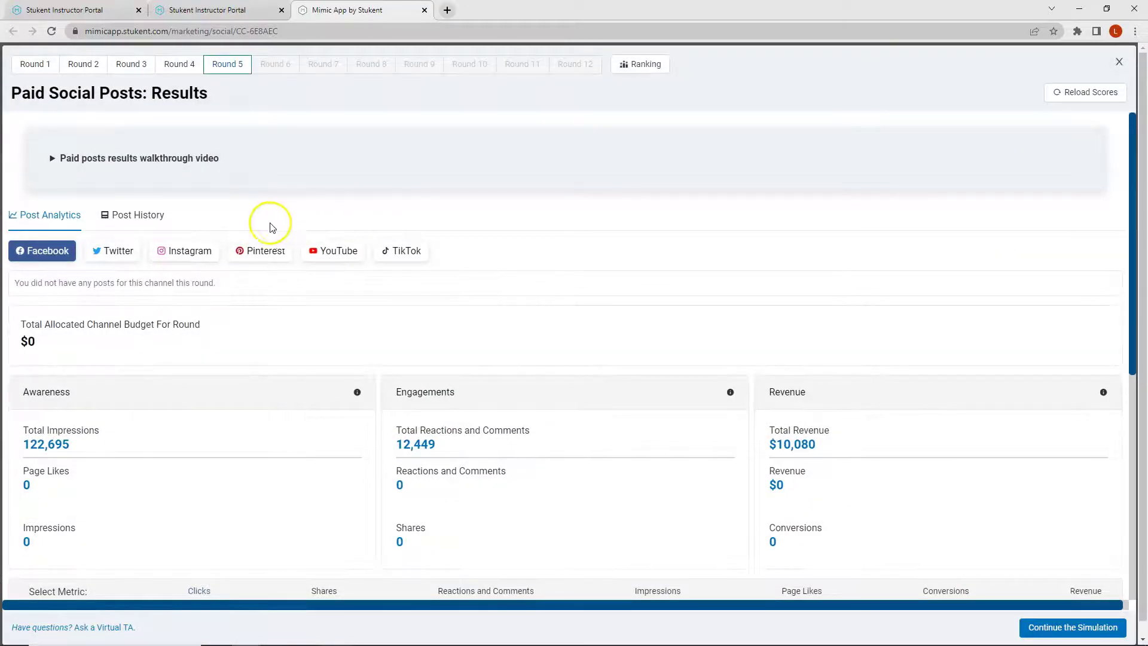
pyautogui.click(154, 214)
pyautogui.click(482, 250)
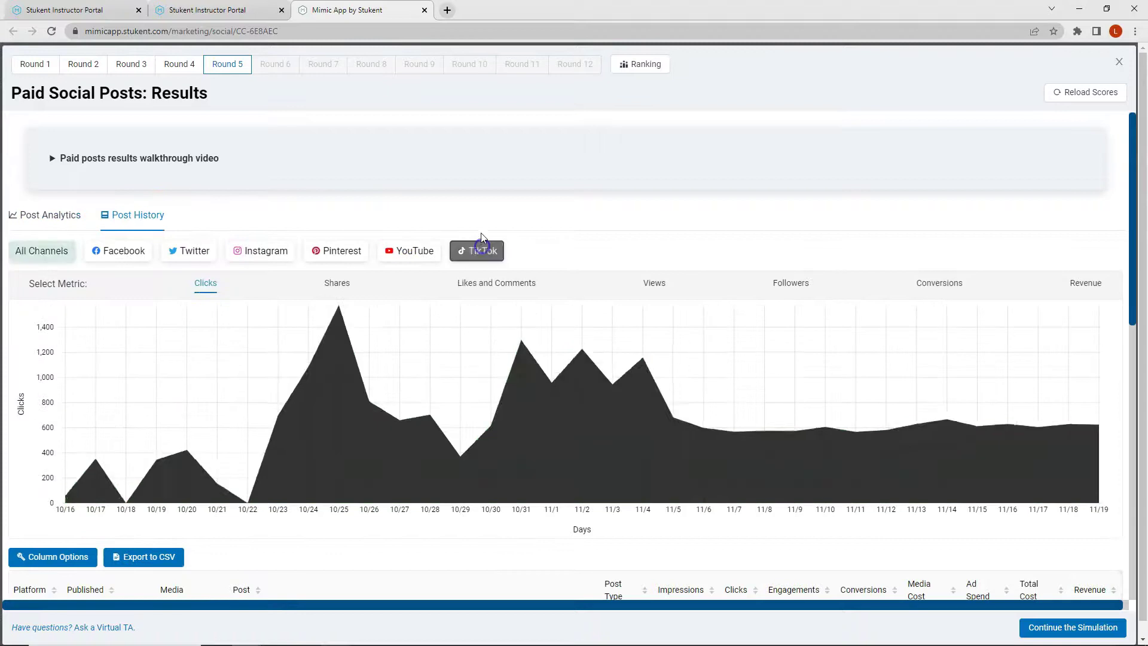
pyautogui.scroll(-5, 478, 225)
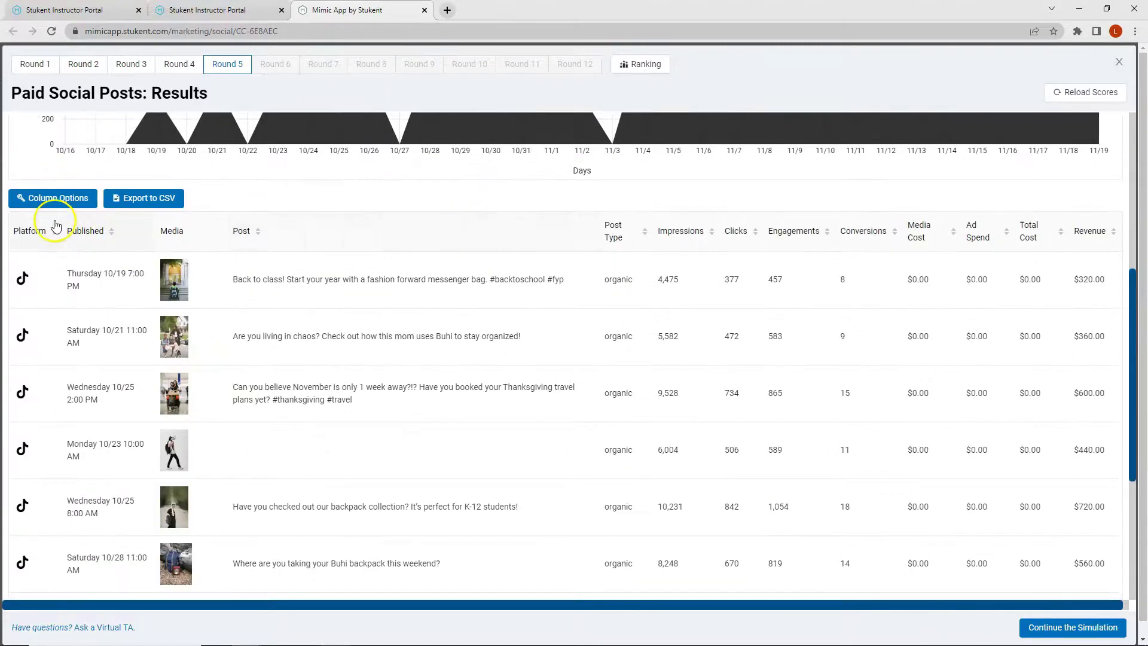
# Add Audience Name, Gender, Age Range, Interests, Objective and Daily Ad Spend columns to the post history table.
pyautogui.click(58, 200)
pyautogui.click(572, 267)
pyautogui.click(572, 252)
pyautogui.click(572, 236)
pyautogui.click(572, 221)
pyautogui.click(572, 298)
pyautogui.click(572, 314)
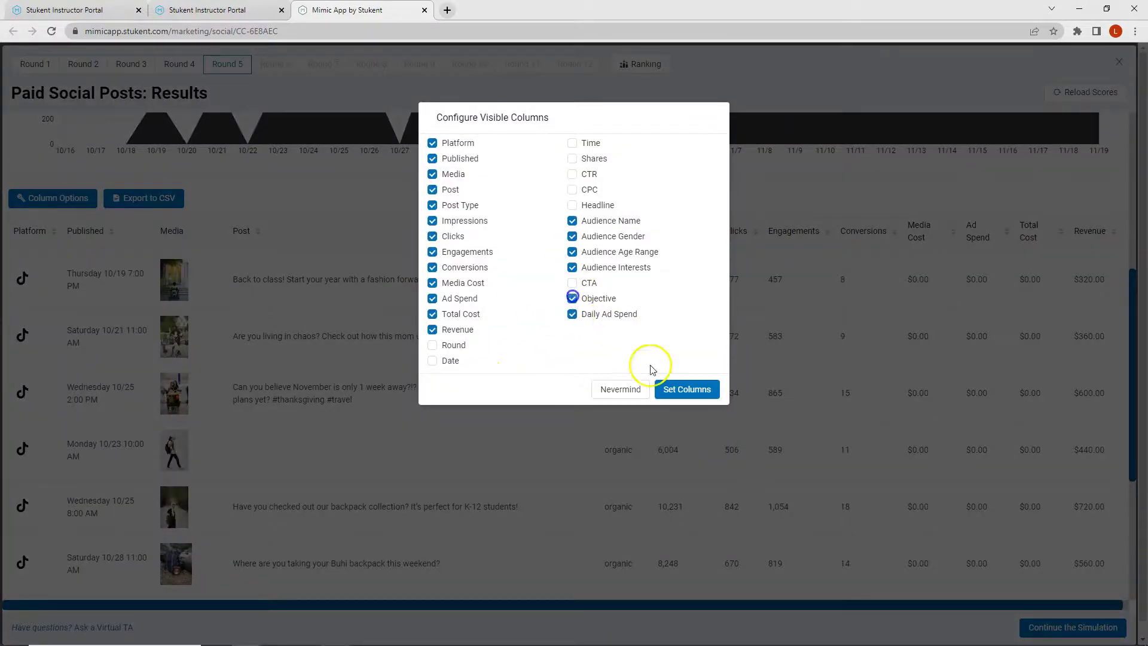
pyautogui.click(687, 389)
# Sort the TikTok posts by revenue, examine the top sponsored posts' audience and spend, and close the results.
pyautogui.click(753, 239)
pyautogui.scroll(-2, 783, 269)
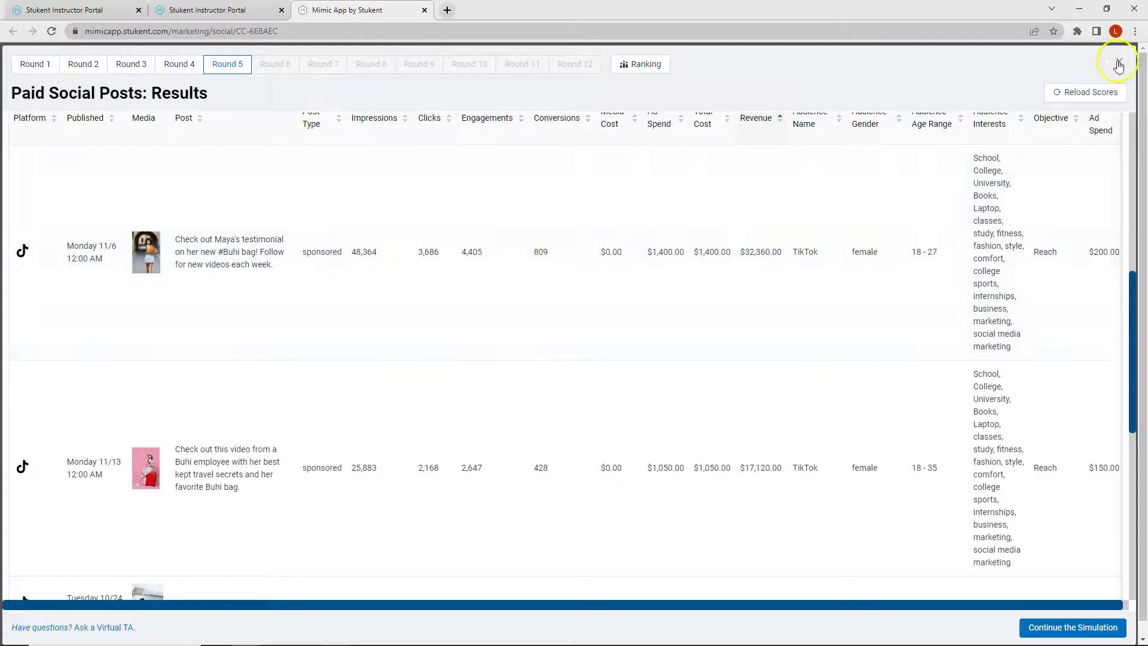
pyautogui.click(1119, 62)
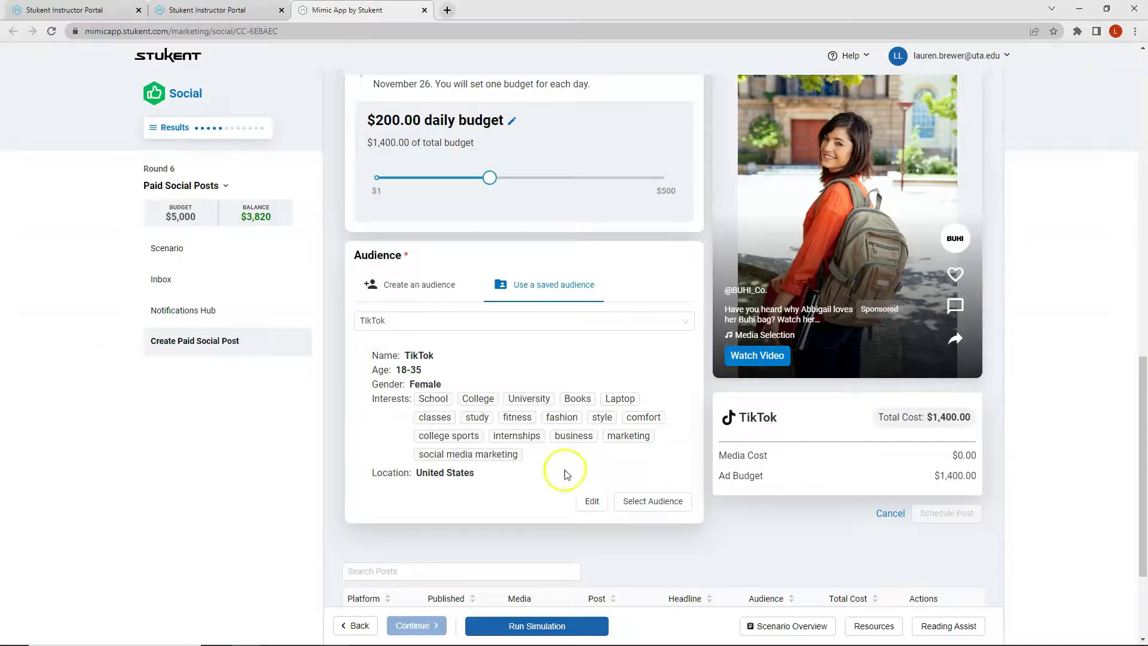
# Edit the saved TikTok audience and set its maximum age to 27.
pyautogui.click(592, 501)
pyautogui.moveTo(495, 390); pyautogui.dragTo(482, 393)
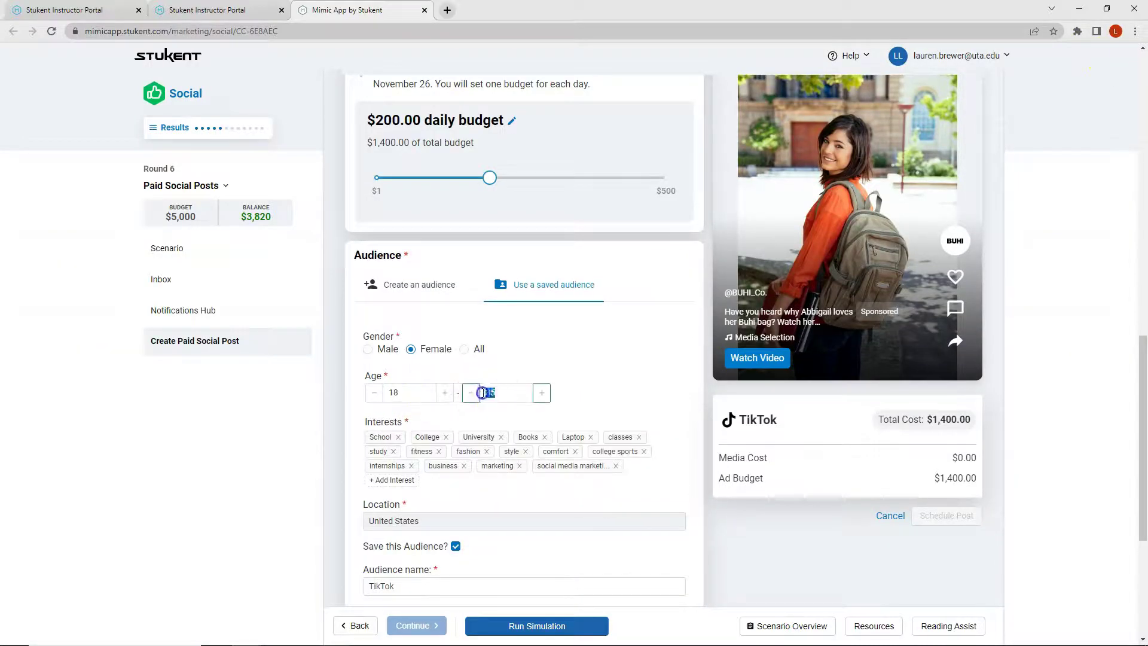
pyautogui.write('27')
# Save and select the edited audience as "Round 6 TikTok" and schedule the TikTok post.
pyautogui.click(382, 588)
pyautogui.click(370, 586)
pyautogui.scroll(-2, 379, 454)
pyautogui.write('Round 6')
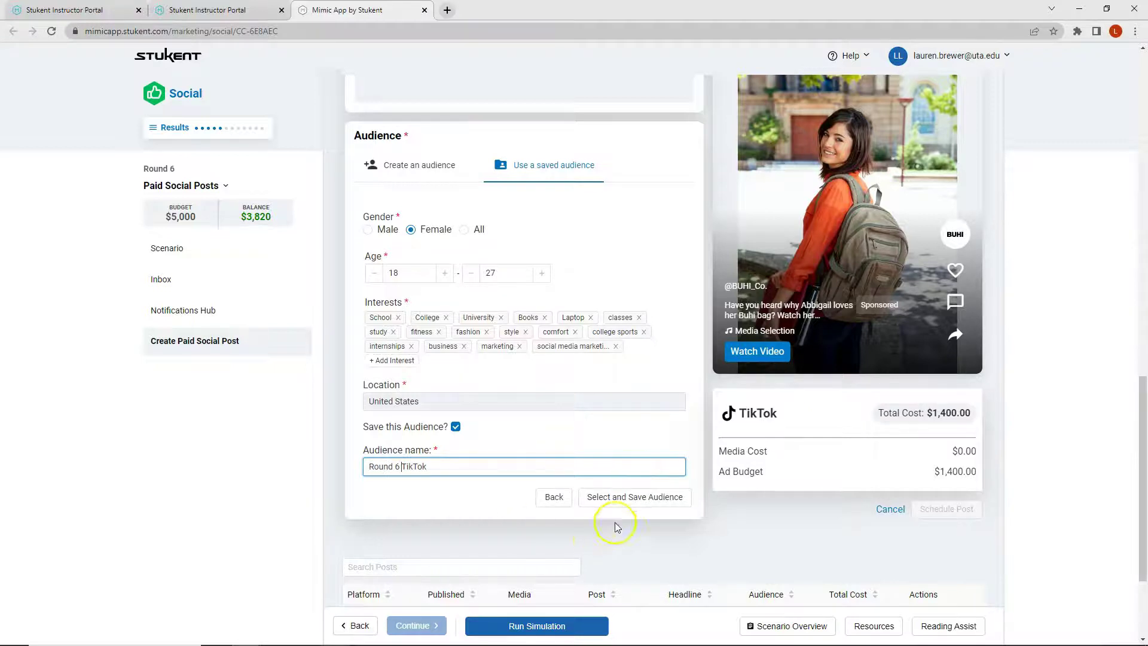
pyautogui.click(619, 497)
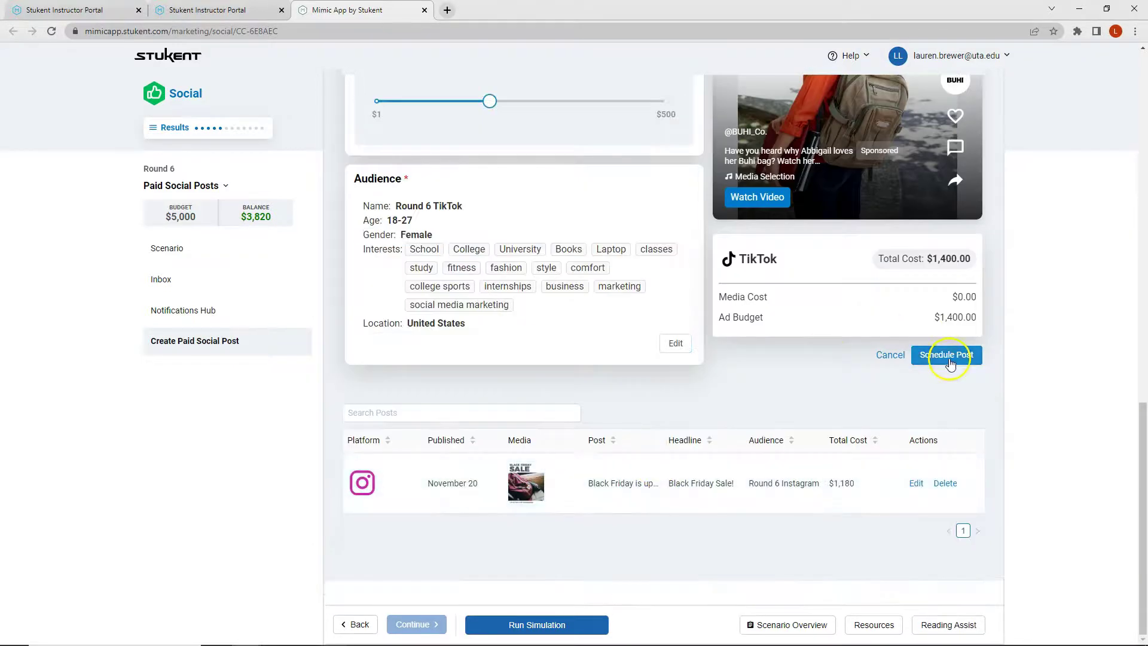
pyautogui.click(950, 357)
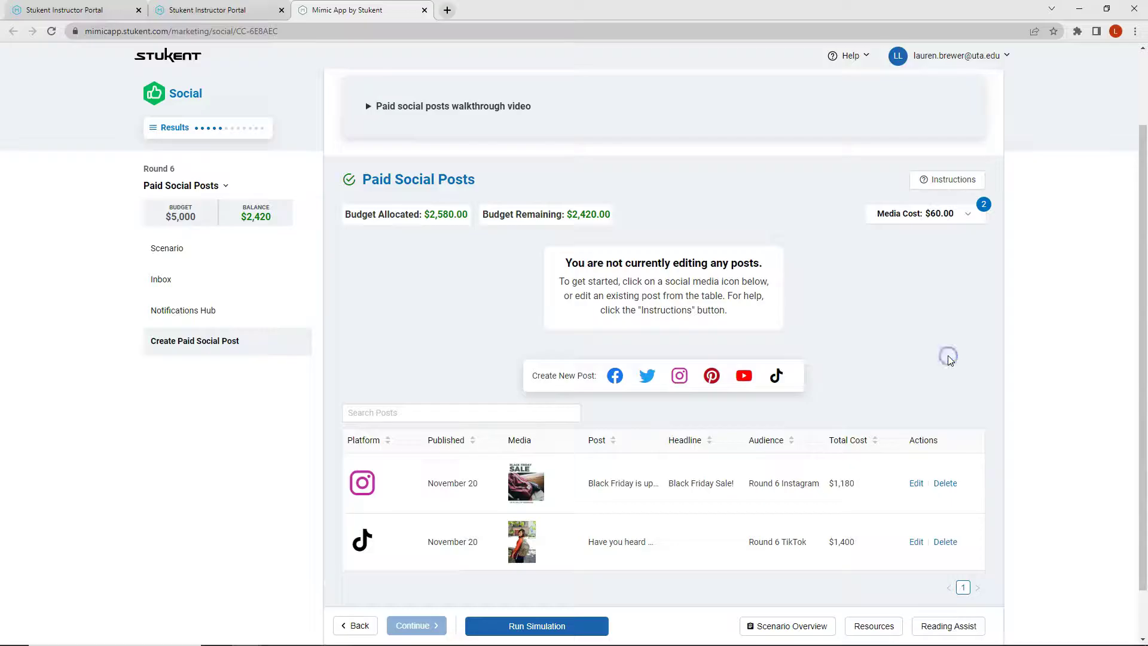
# Start a new YouTube paid post with the Conversions campaign objective.
pyautogui.scroll(-1, 943, 354)
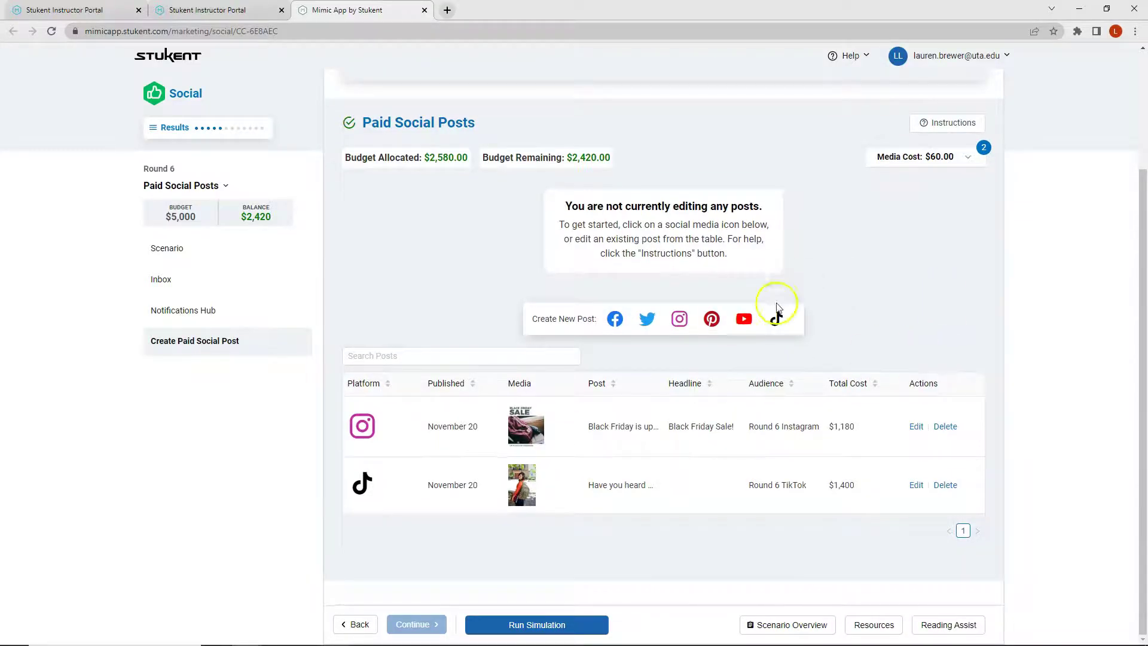
pyautogui.click(742, 326)
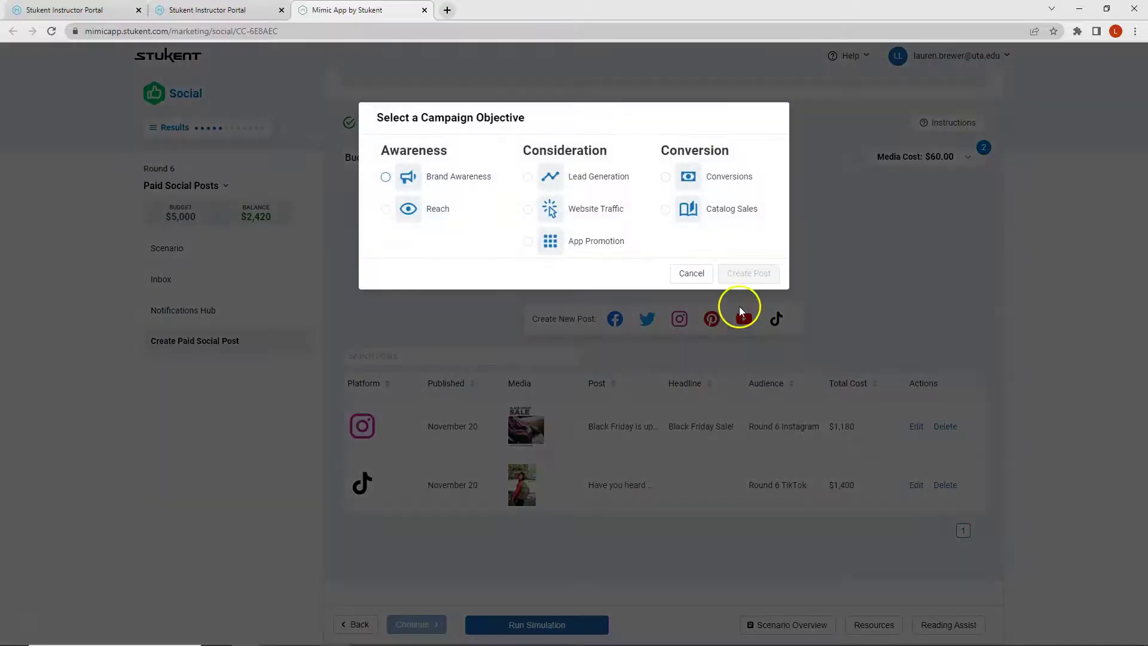
pyautogui.click(665, 177)
pyautogui.click(765, 274)
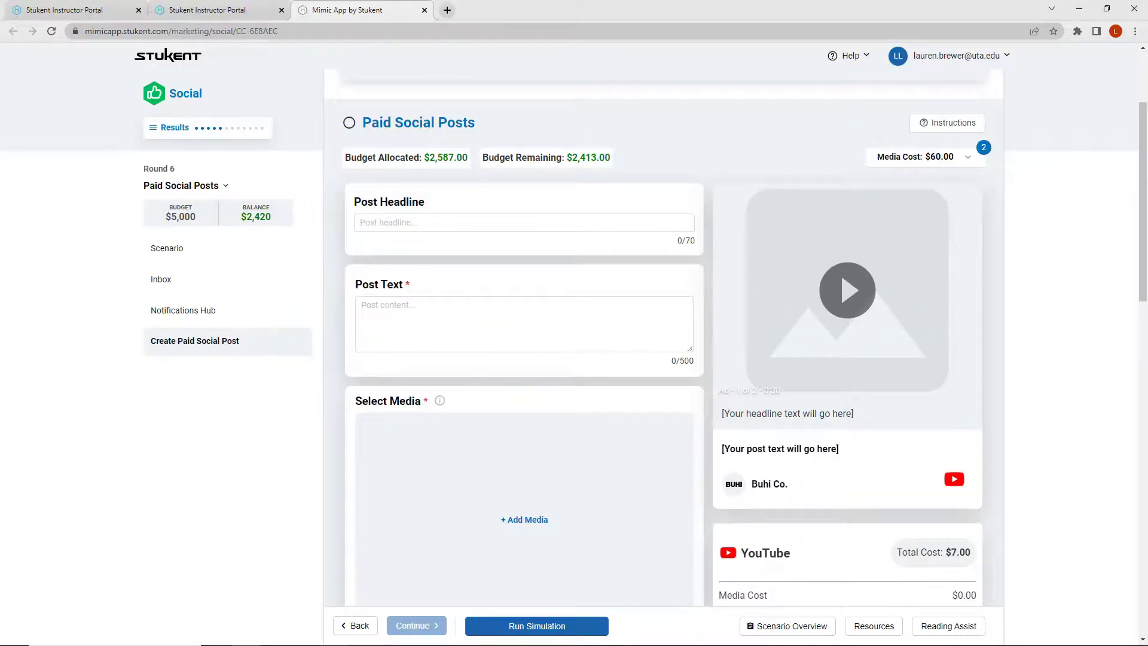
# Enter the headline "Buhi Beach Bags!" and the post text "Take 25% off all bags and then take your new bag to the beach!".
pyautogui.click(446, 222)
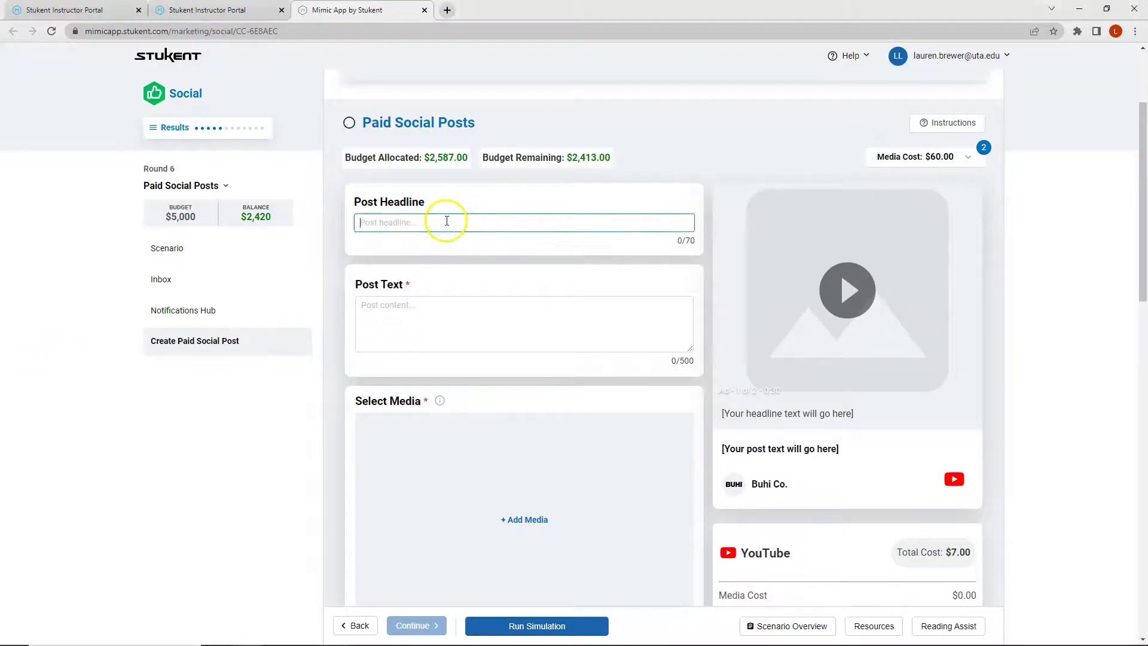
pyautogui.write('Buhi Beach Bags!')
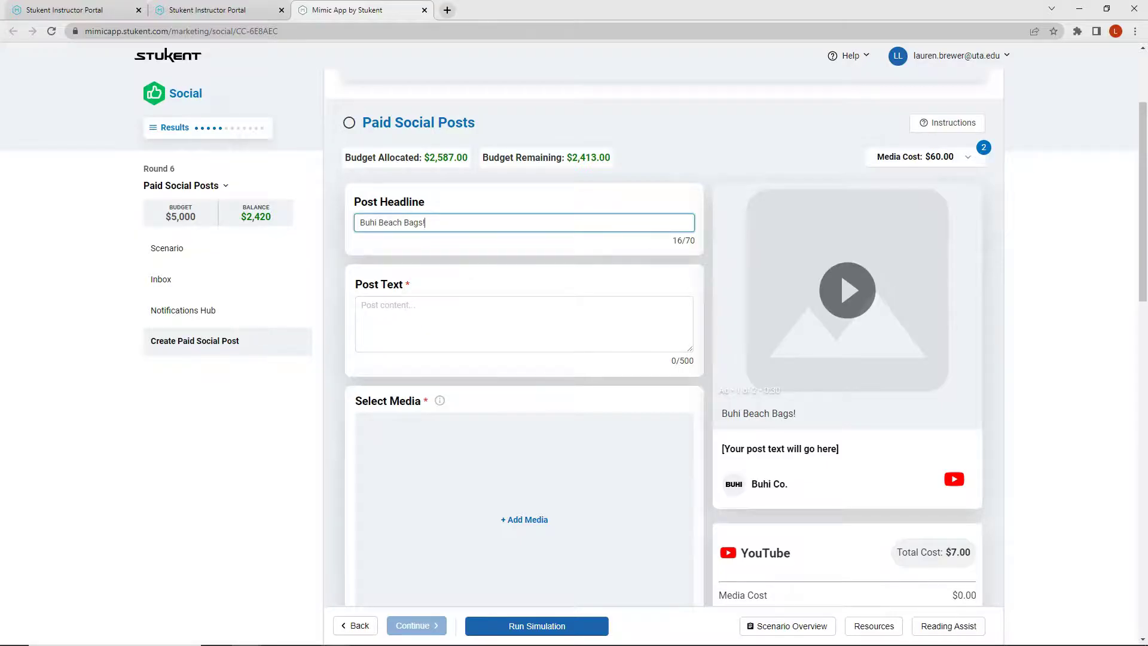
pyautogui.hotkey('alt', 'Tab')
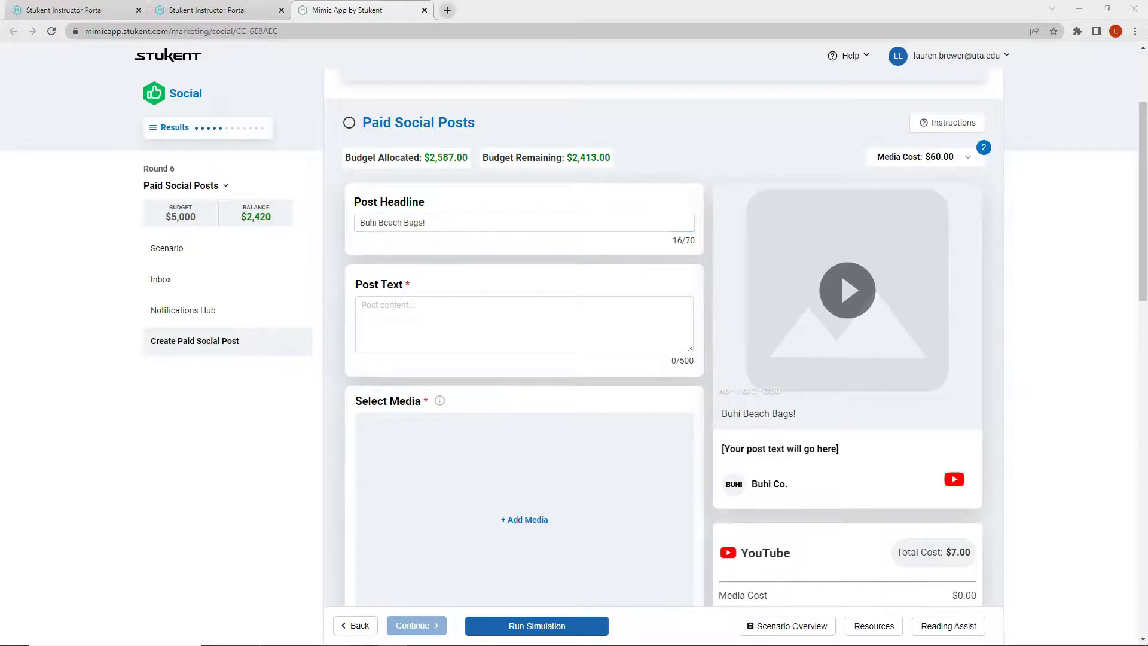
pyautogui.click(475, 304)
pyautogui.write('Take 25% off all bags and then take your new bag to the beach!')
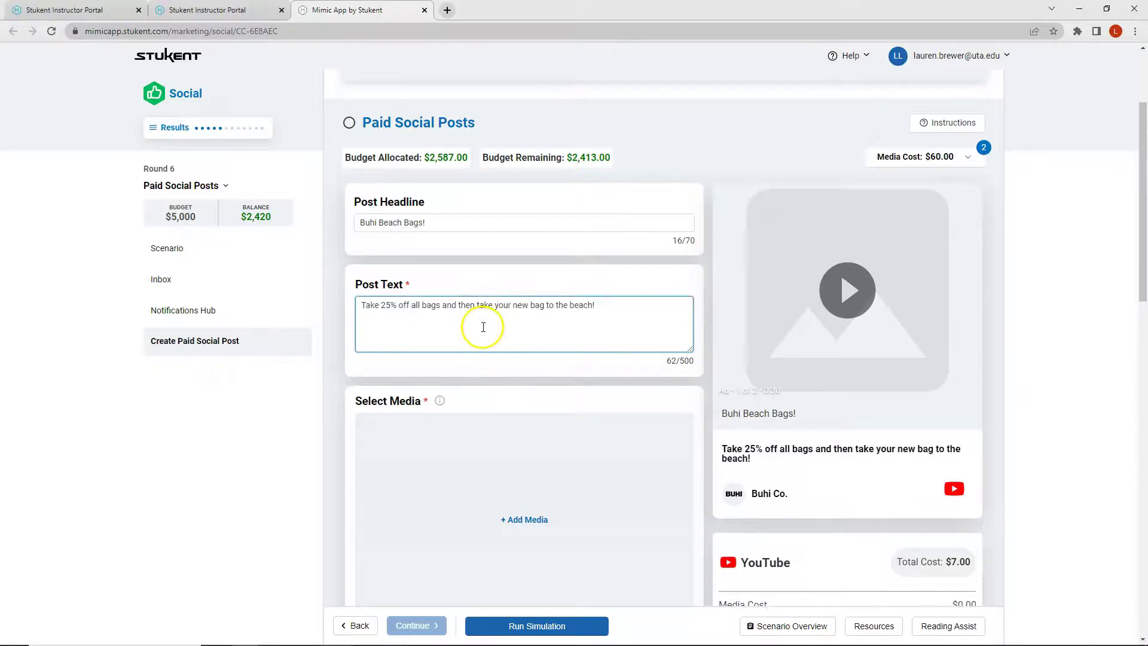
pyautogui.click(507, 357)
# Search the media library videos for "beach" and add the purchased "Beach Gear" video to the YouTube post.
pyautogui.scroll(-3, 513, 359)
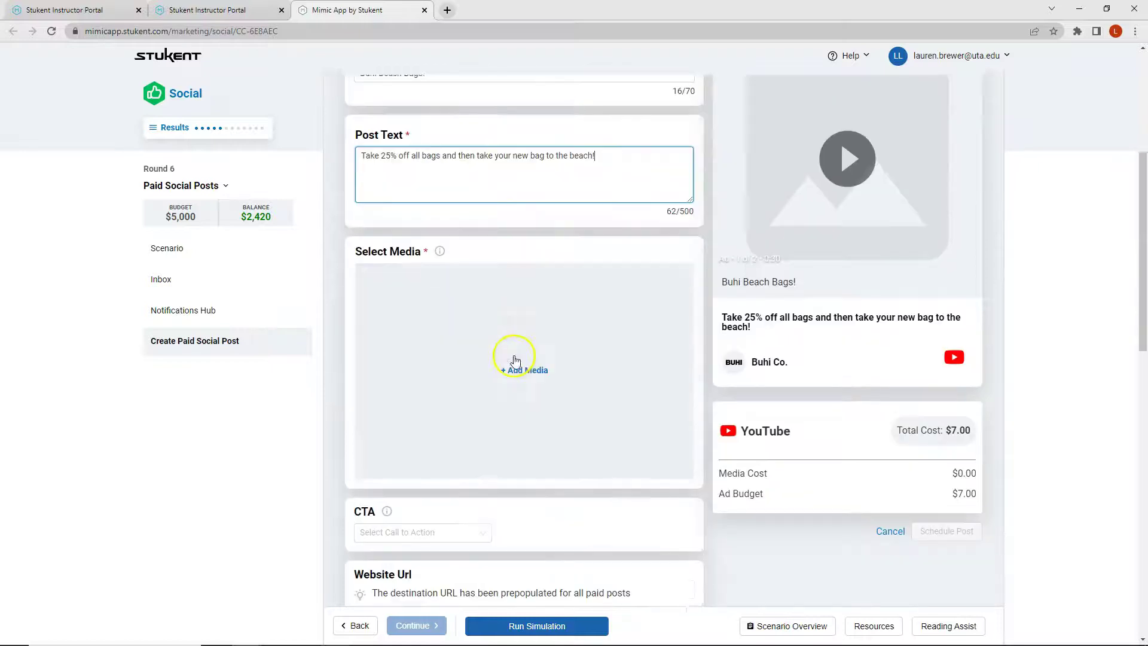
pyautogui.click(524, 339)
pyautogui.click(975, 103)
pyautogui.write('beach')
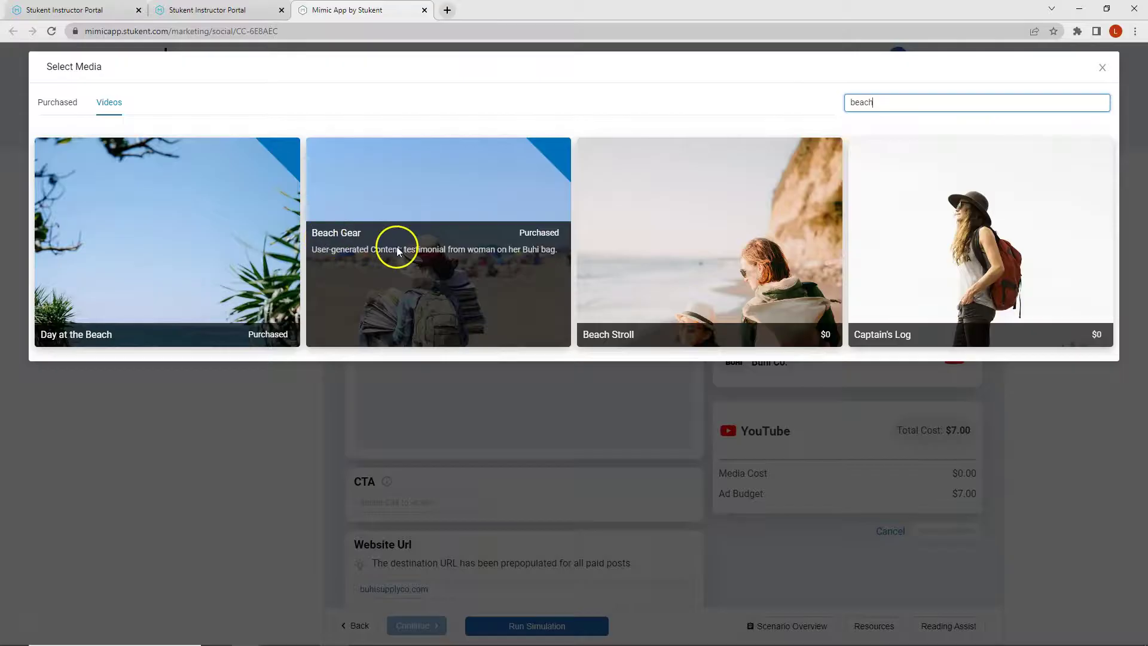
pyautogui.click(355, 248)
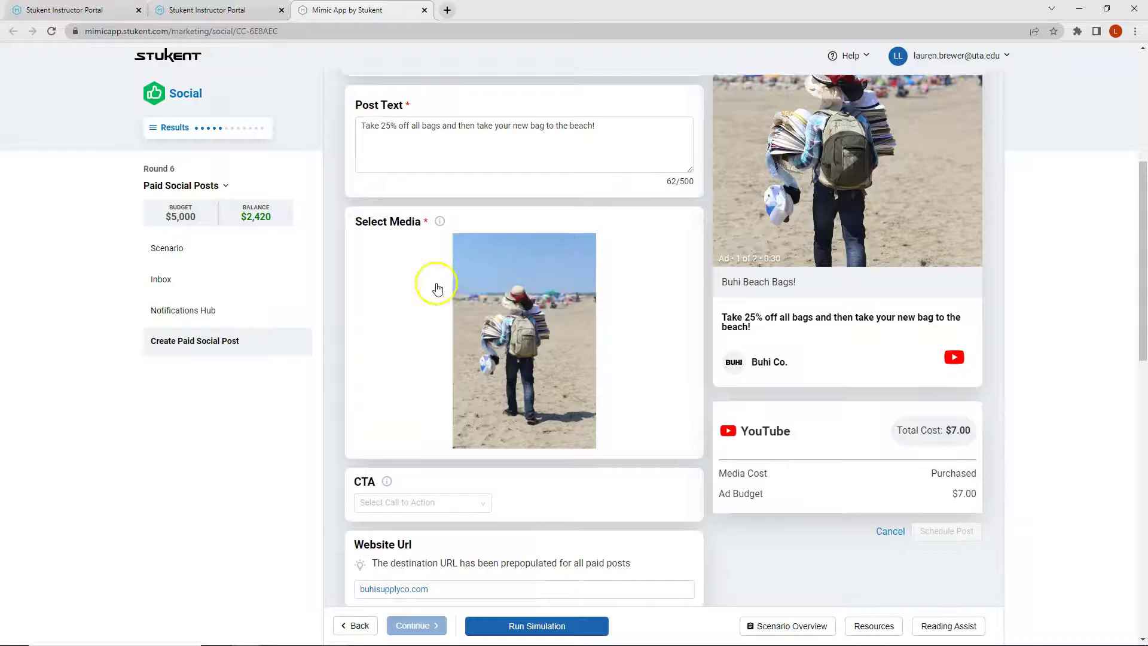
pyautogui.click(618, 383)
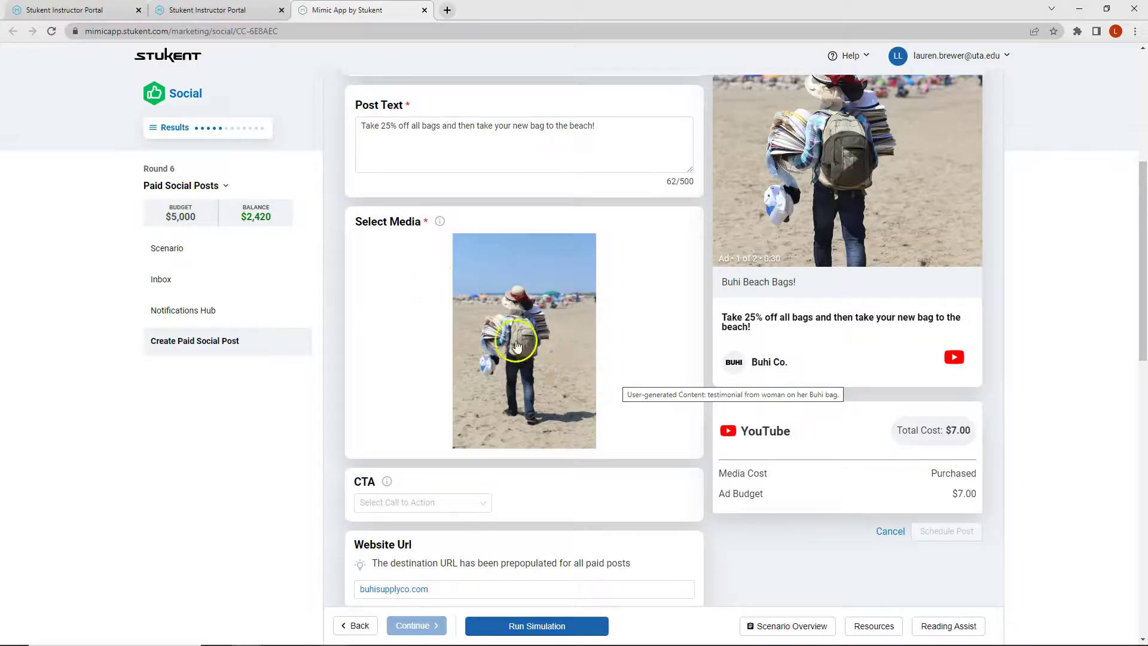
pyautogui.click(540, 356)
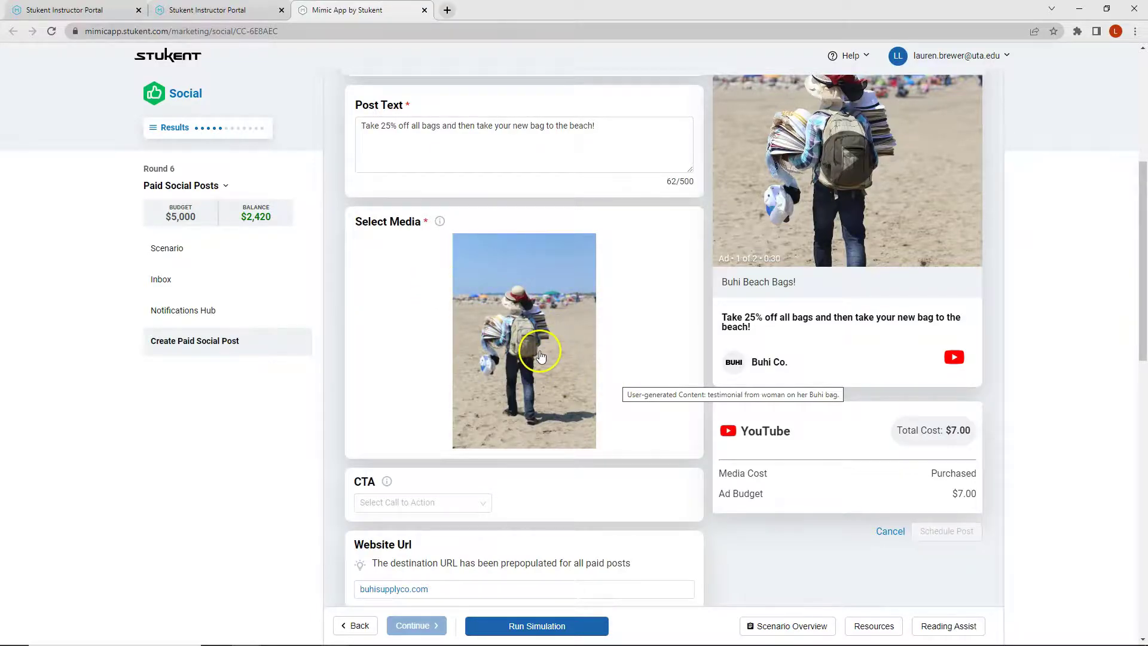
# Set the YouTube post's call to action to Shop Now.
pyautogui.scroll(-2, 407, 350)
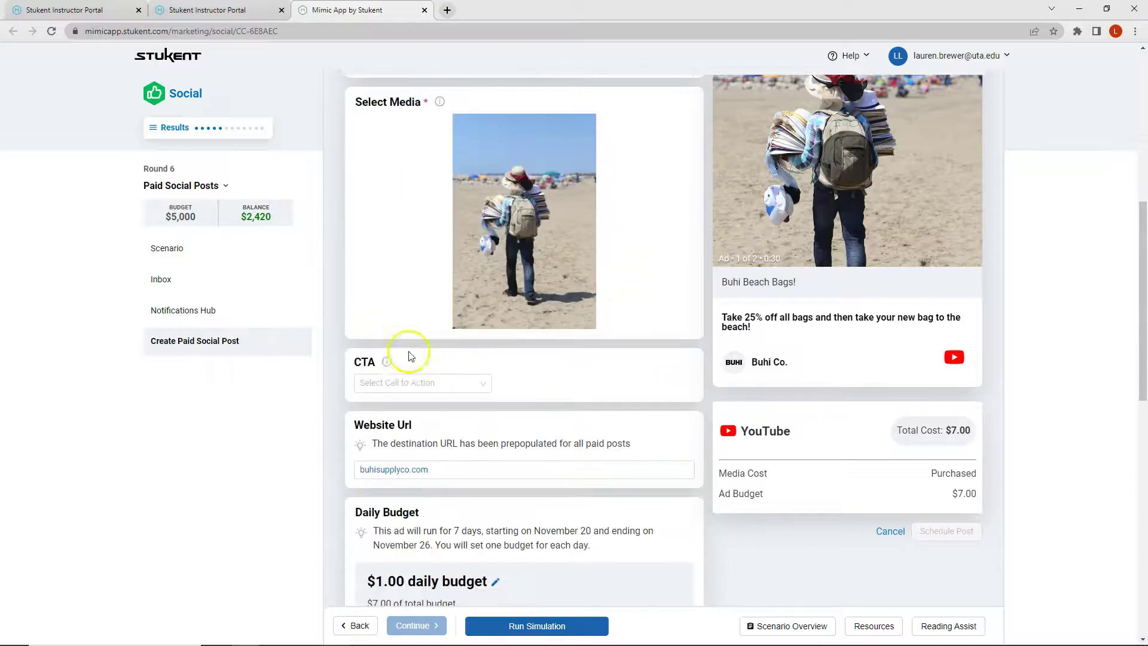
pyautogui.click(422, 383)
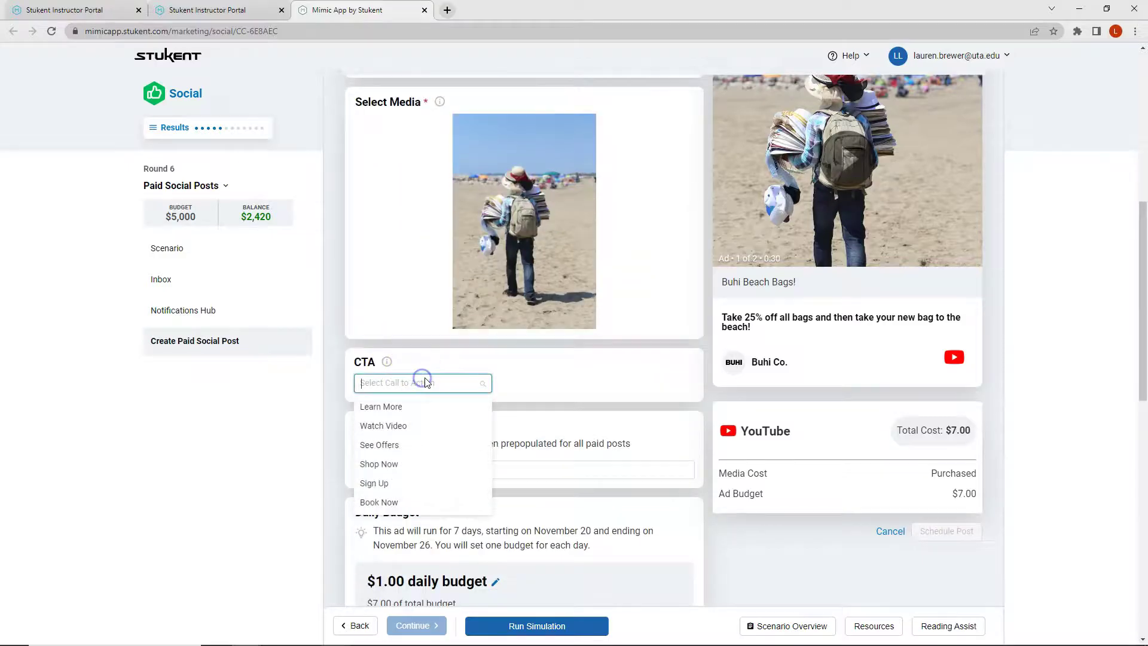
pyautogui.click(393, 464)
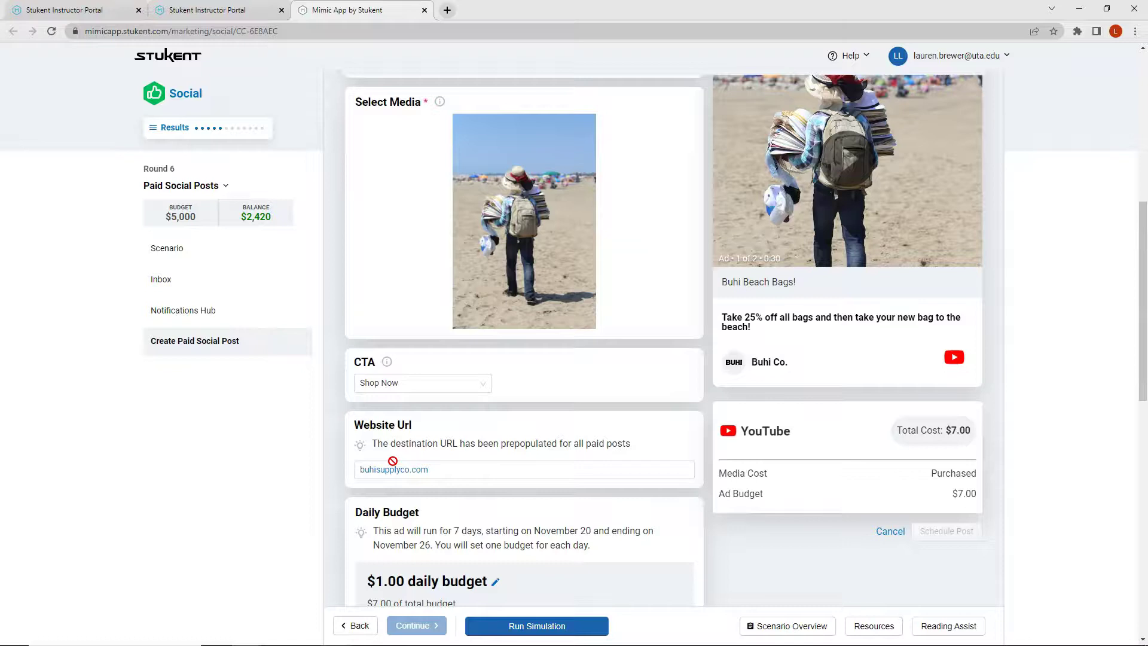
# Set the YouTube post's daily budget to $265.
pyautogui.scroll(-4, 396, 454)
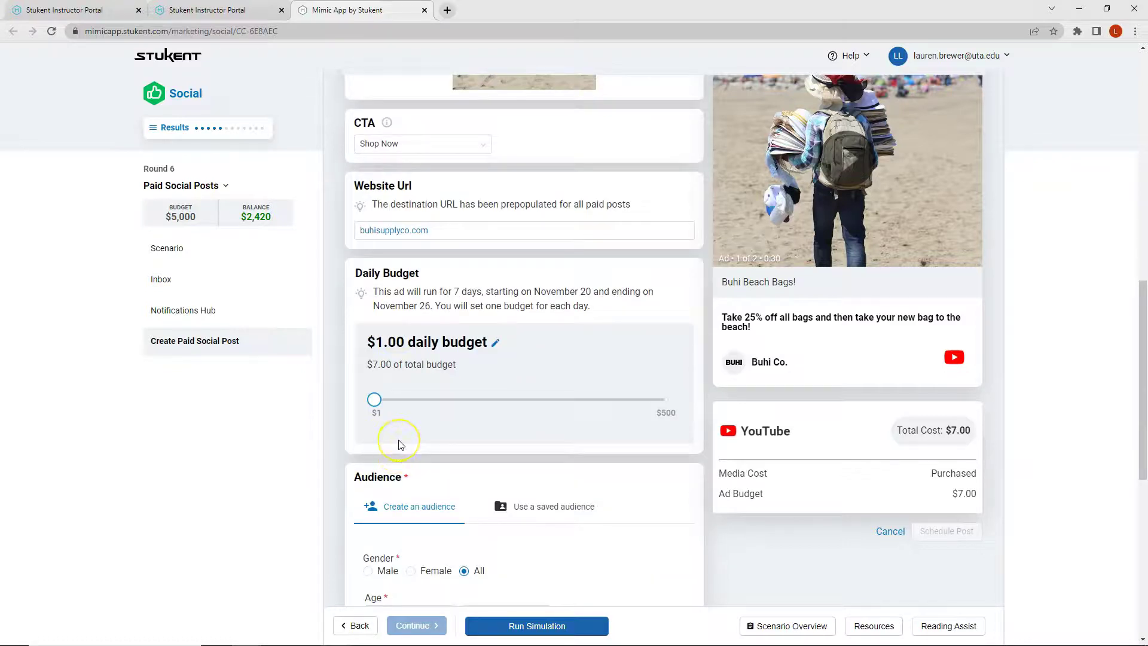
pyautogui.click(496, 349)
pyautogui.click(404, 347)
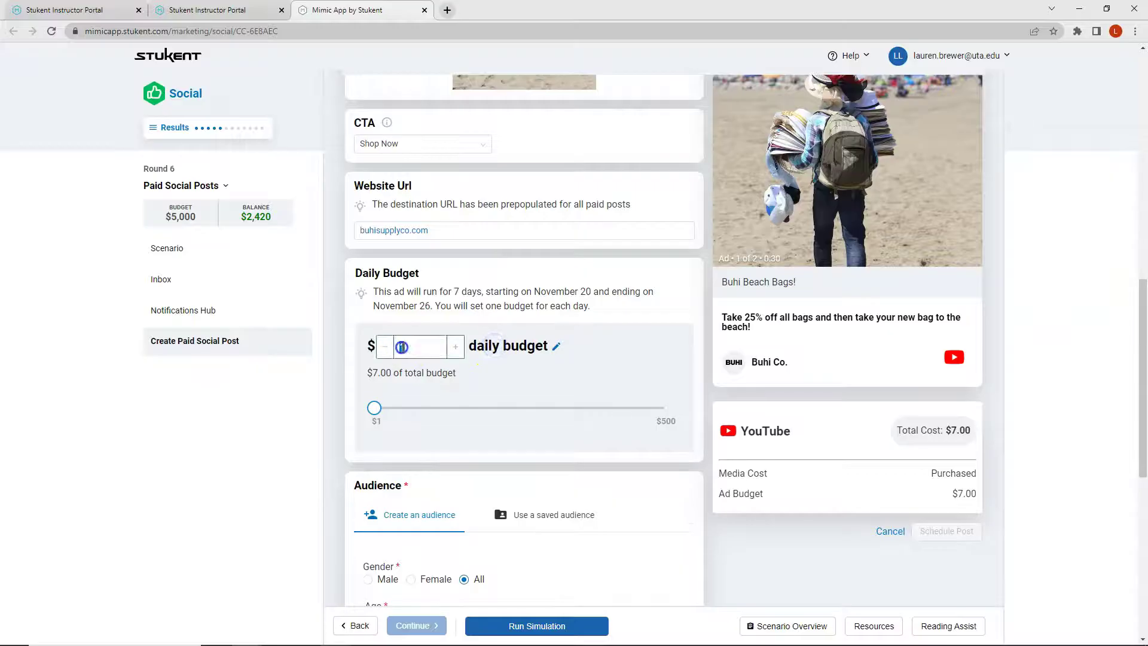
pyautogui.write('265')
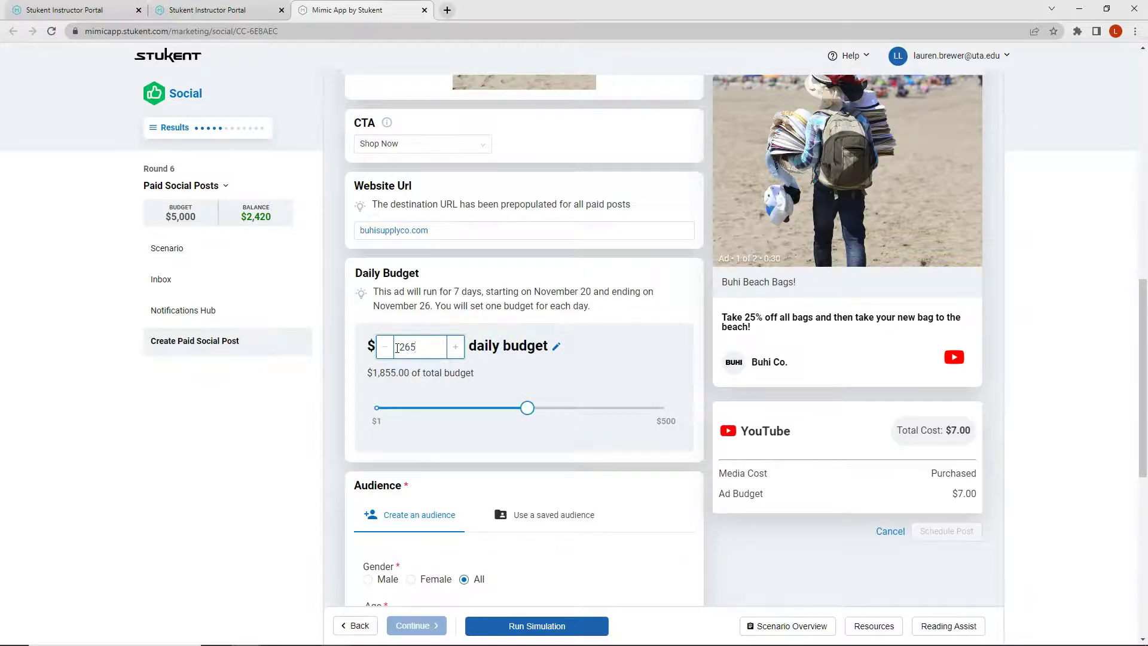
pyautogui.click(589, 338)
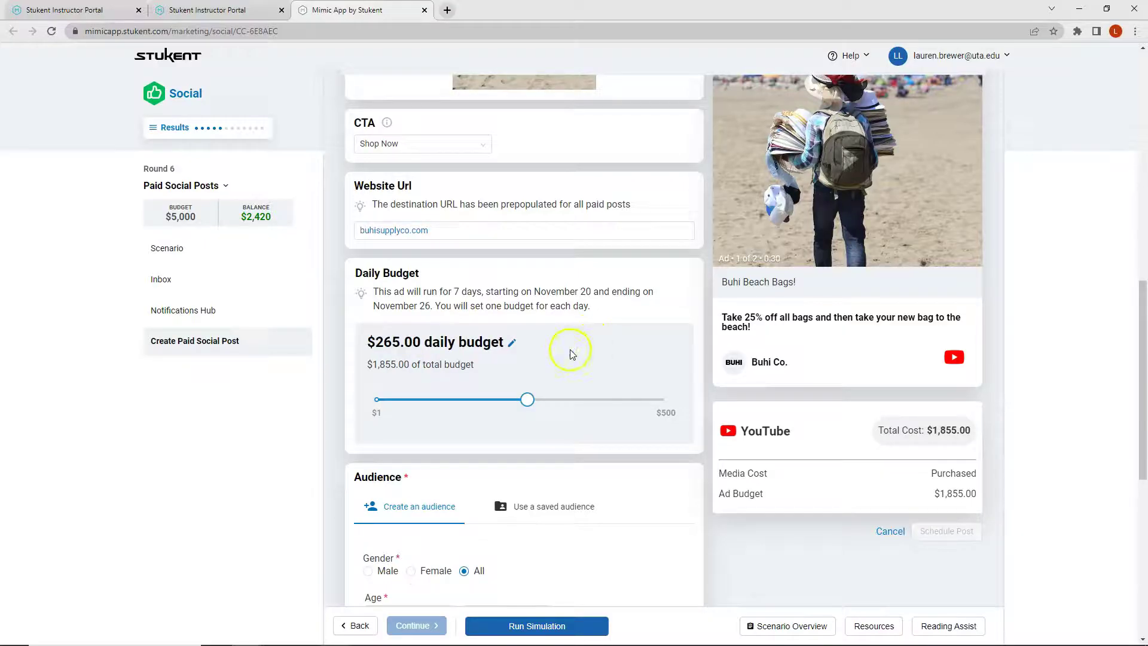
# Load the saved "YouTube" audience for the YouTube post.
pyautogui.scroll(-3, 549, 351)
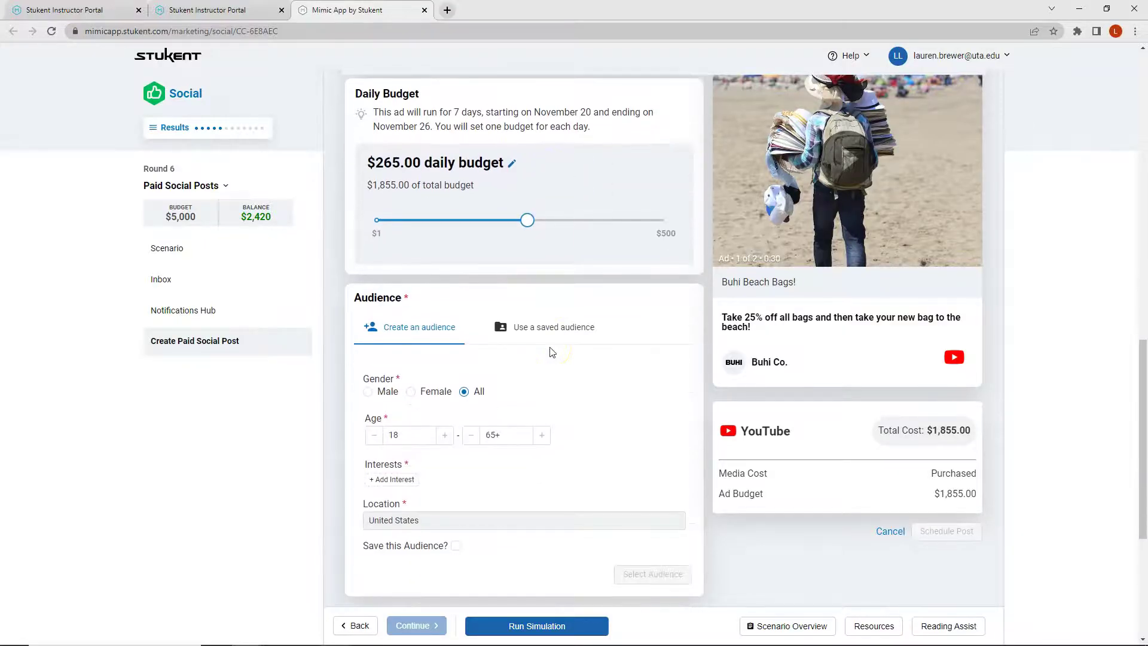
pyautogui.click(544, 330)
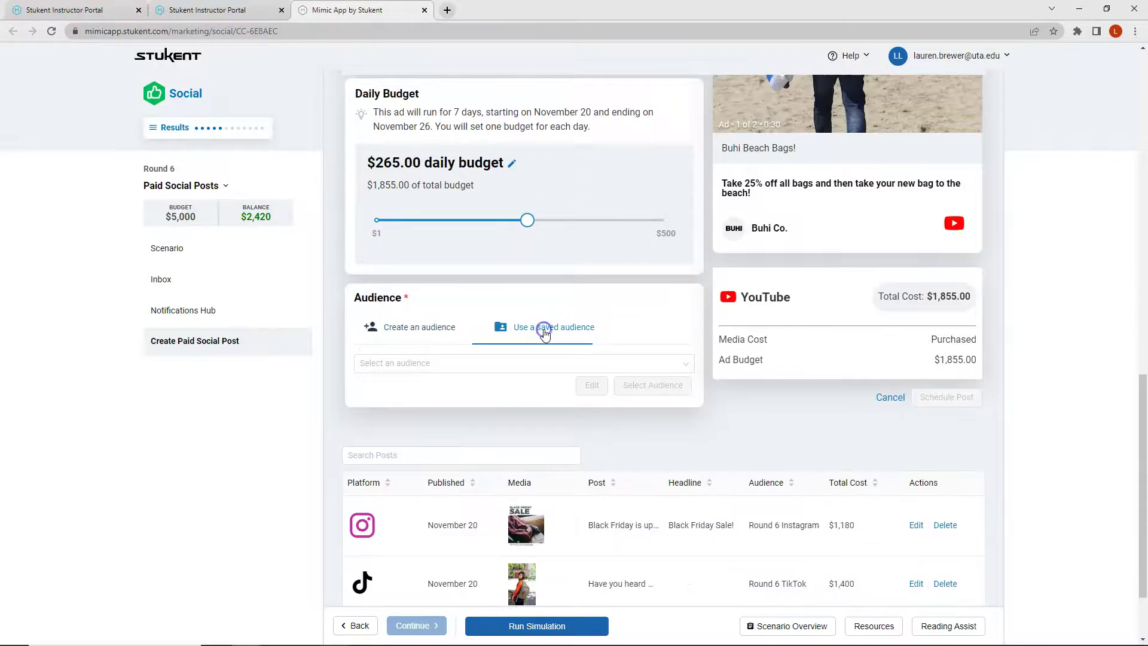
pyautogui.click(472, 362)
pyautogui.scroll(-1, 449, 372)
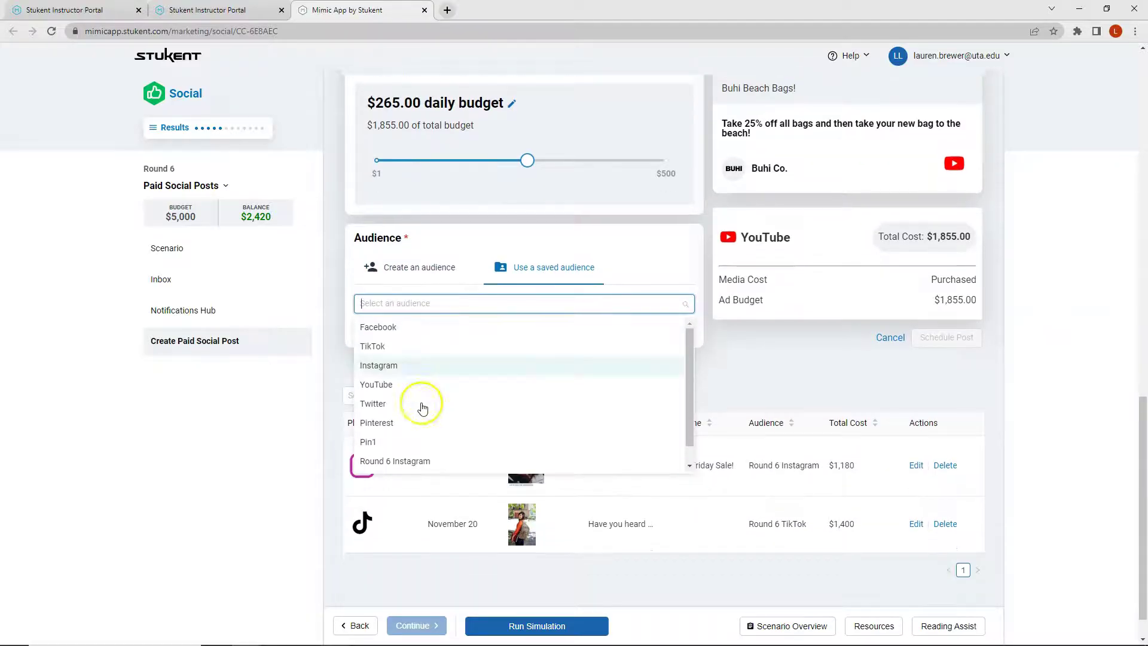
pyautogui.click(375, 384)
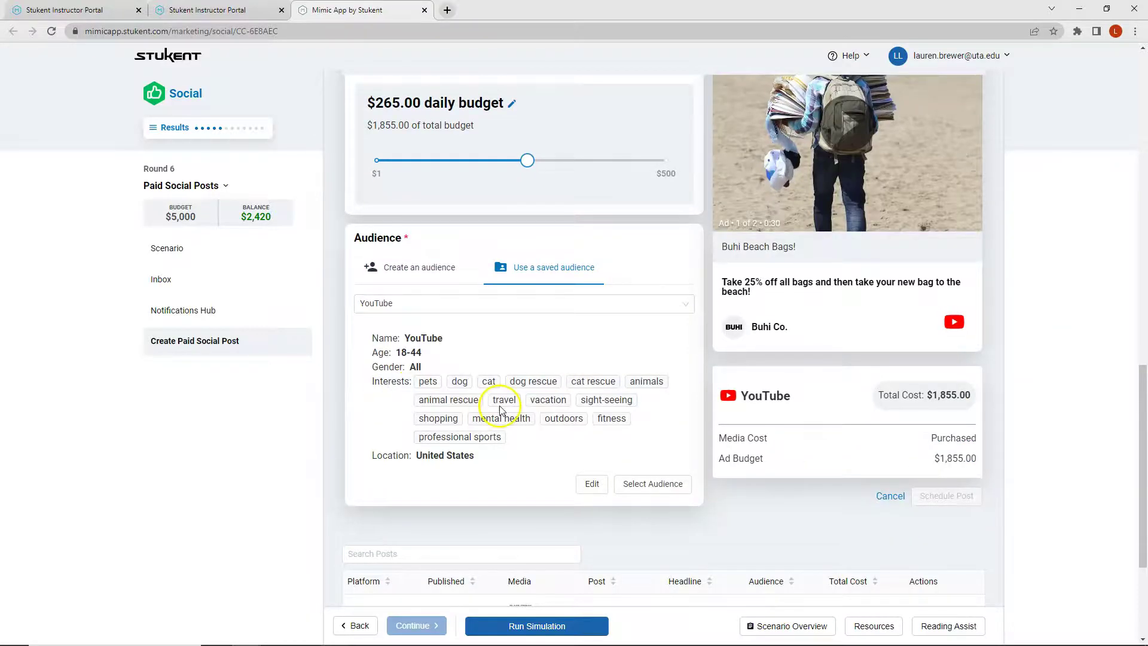
# Open the Round 5 paid social results and show the post history for the YouTube channel.
pyautogui.click(173, 127)
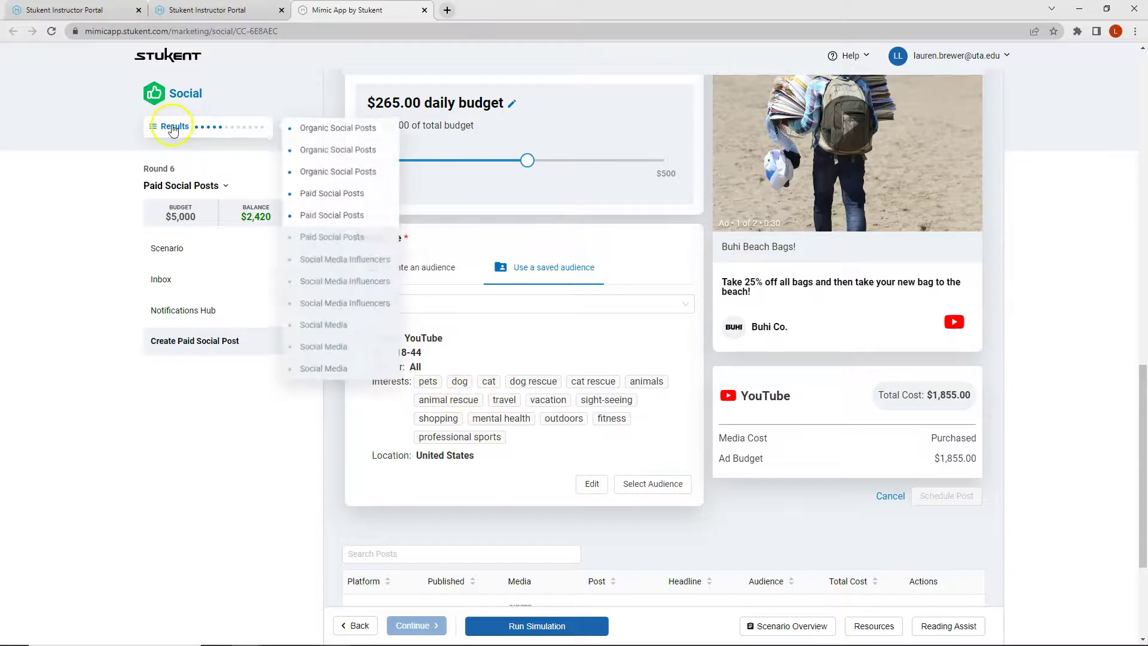
pyautogui.click(327, 214)
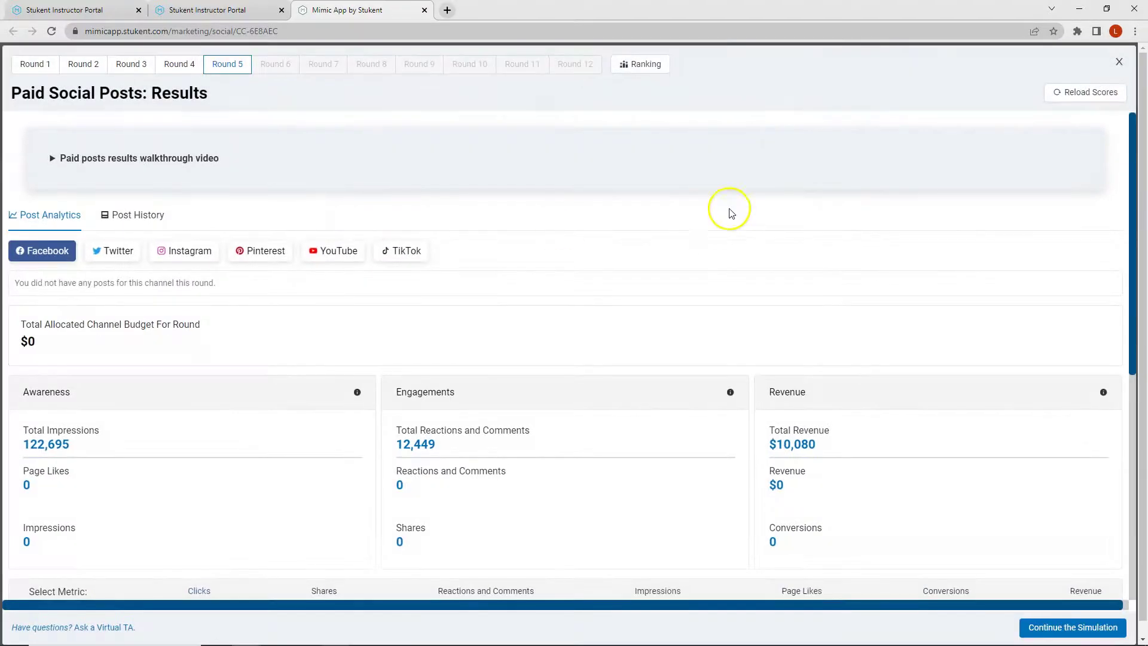
pyautogui.click(342, 254)
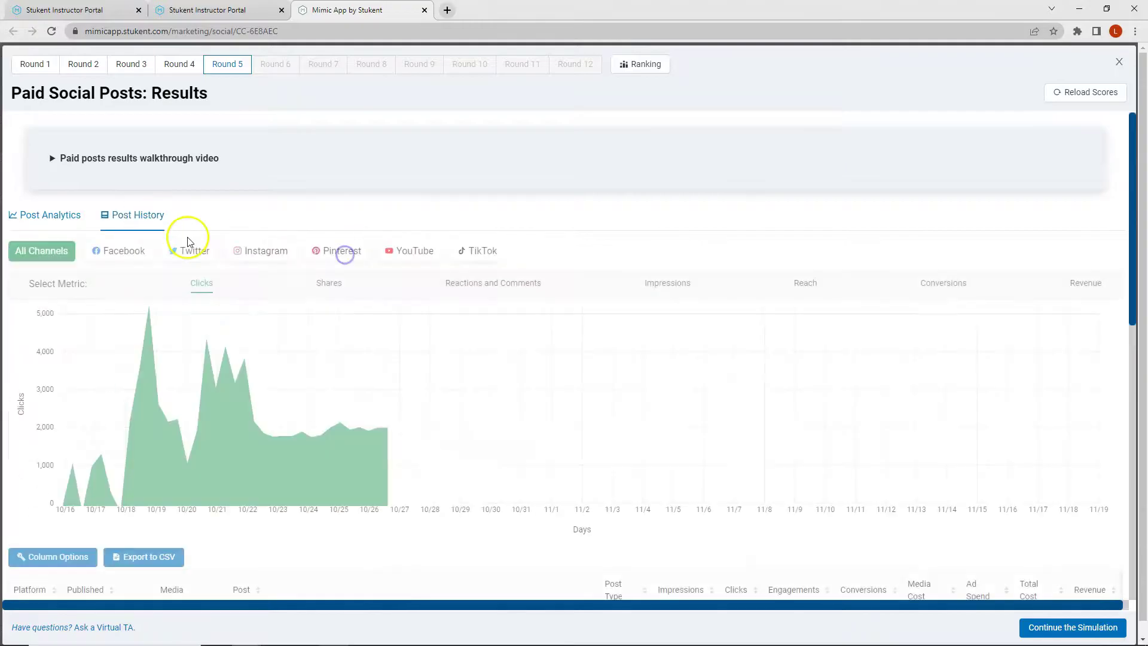
# Add the audience name, gender, age range, interests, CTA, objective and daily ad spend columns to the YouTube post history table.
pyautogui.scroll(-5, 181, 267)
pyautogui.click(53, 198)
pyautogui.click(572, 311)
pyautogui.click(572, 299)
pyautogui.click(572, 283)
pyautogui.click(573, 267)
pyautogui.click(572, 251)
pyautogui.click(573, 236)
pyautogui.click(573, 221)
pyautogui.click(687, 390)
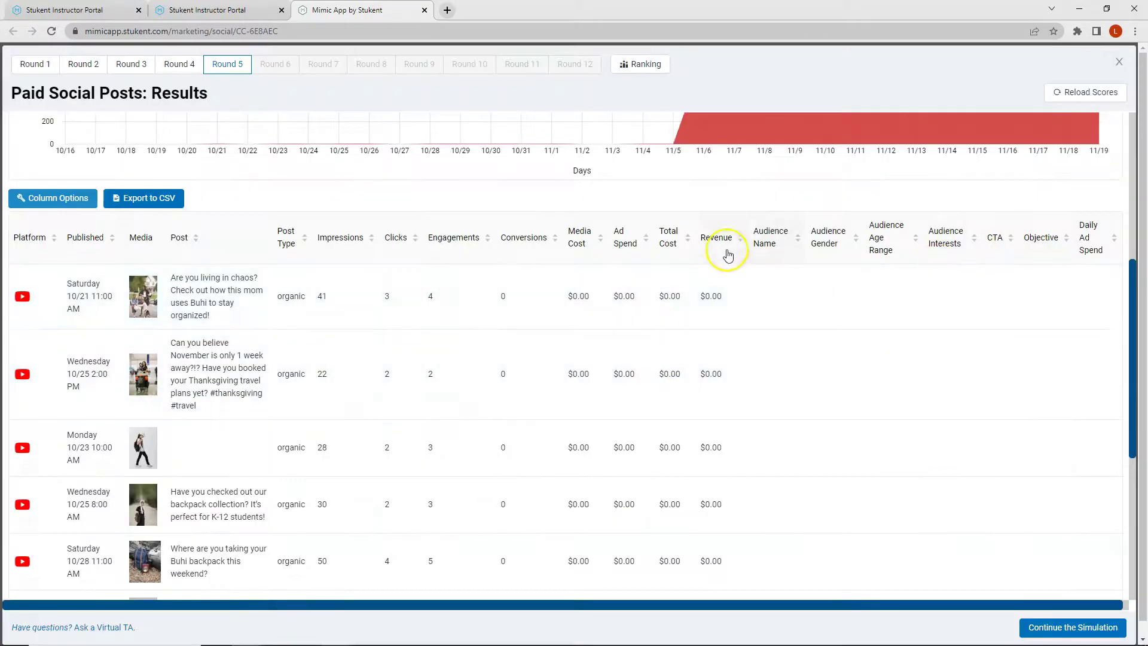
# Sort the YouTube post history by highest revenue, examine the top posts' audience settings, and close the results.
pyautogui.click(728, 254)
pyautogui.scroll(-3, 969, 311)
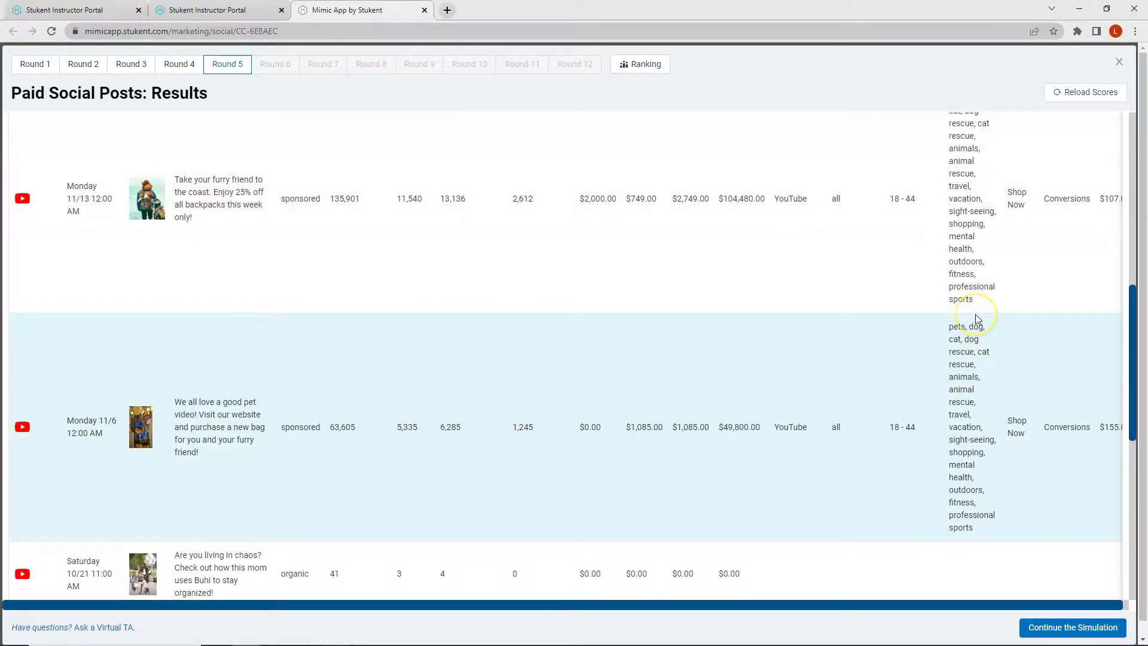
pyautogui.scroll(2, 975, 314)
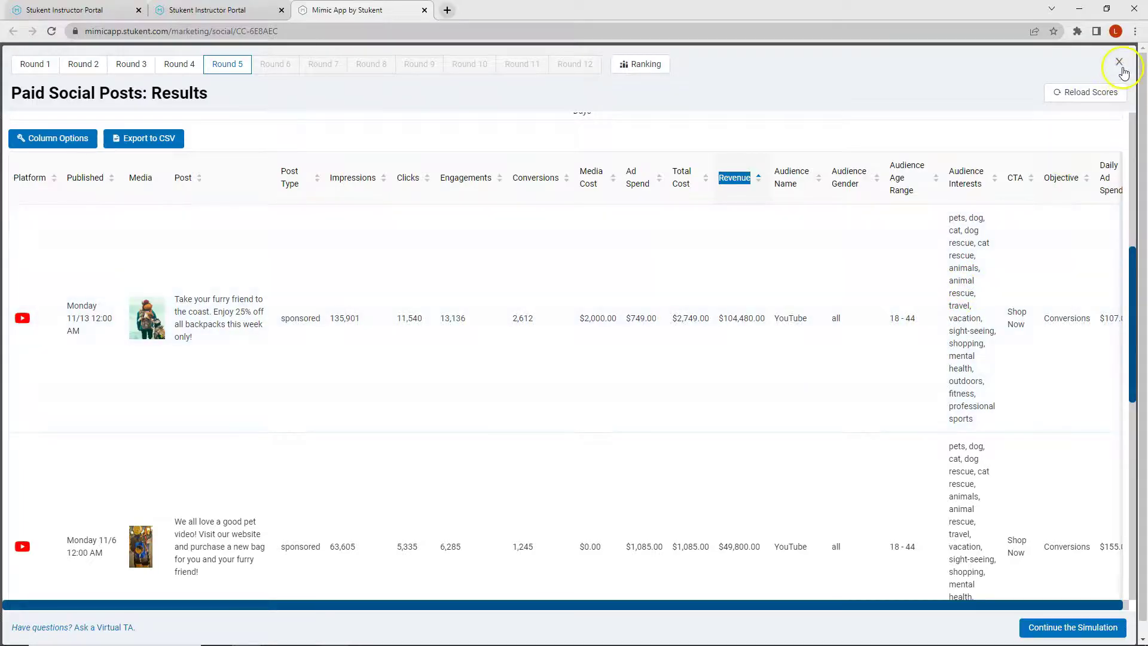
pyautogui.click(1120, 62)
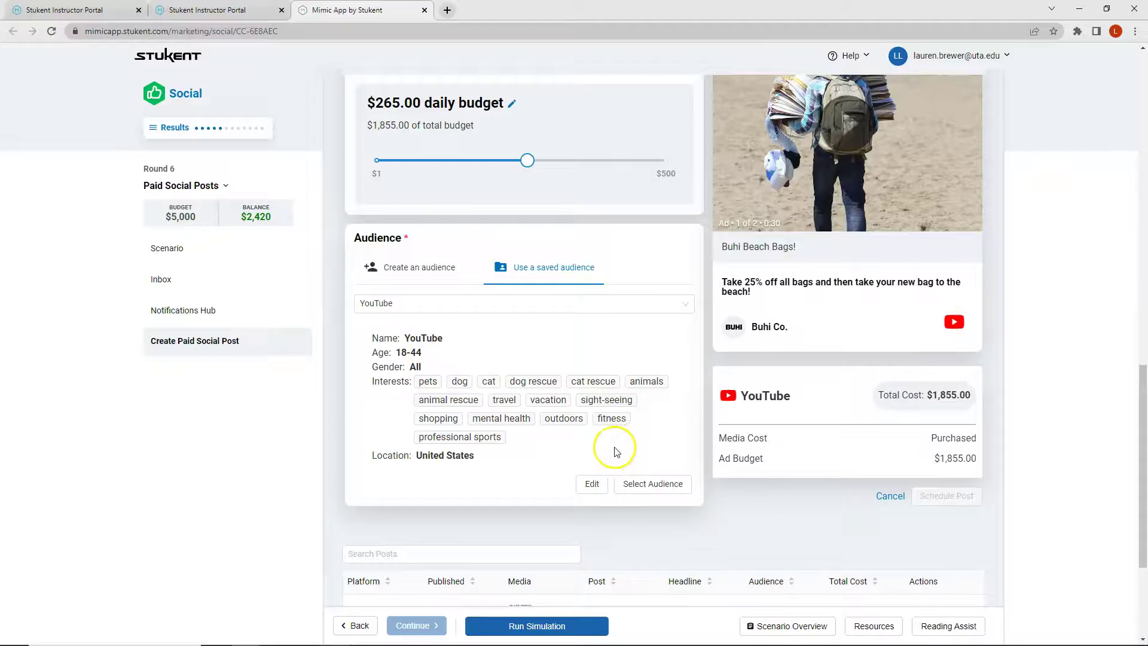
# Edit the saved YouTube audience to add the interests beach, swimming, family, sailing, fishing and camping.
pyautogui.click(593, 484)
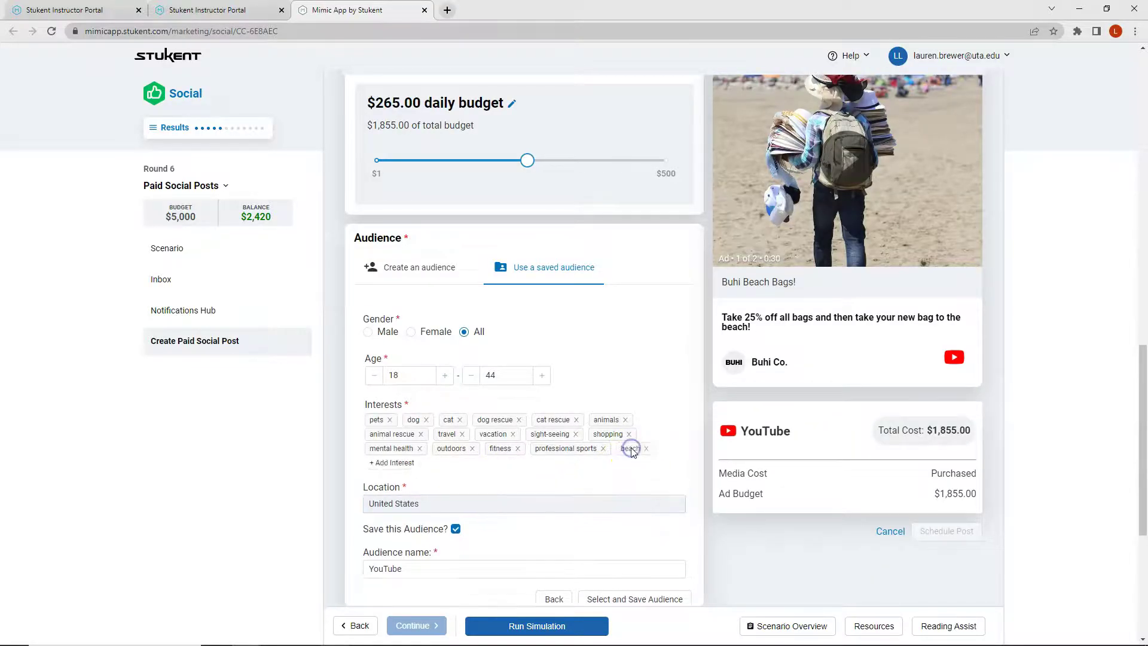
pyautogui.click(391, 462)
pyautogui.write('swimming')
pyautogui.press('Return')
pyautogui.click(444, 463)
pyautogui.write('family')
pyautogui.press('Return')
pyautogui.click(494, 464)
pyautogui.write('sailing')
pyautogui.press('Return')
pyautogui.click(520, 463)
pyautogui.write('fishing')
pyautogui.press('Return')
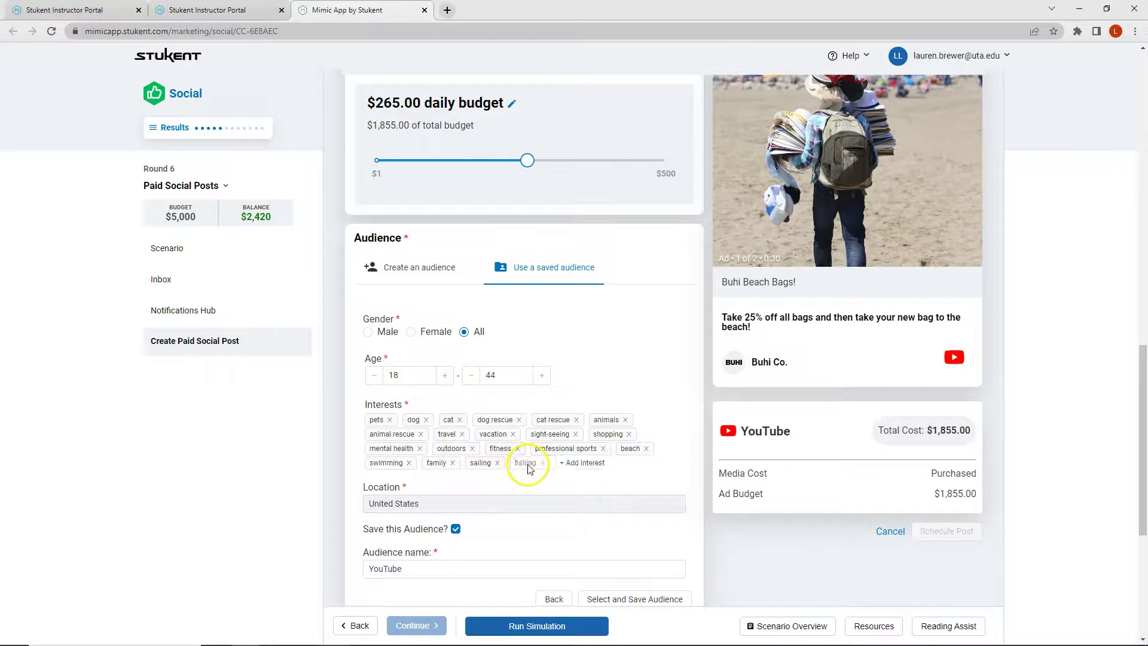
pyautogui.click(572, 465)
# Save and select the edited audience as "Round 6 YouTube", and schedule the YouTube post.
pyautogui.scroll(-1, 568, 469)
pyautogui.click(368, 509)
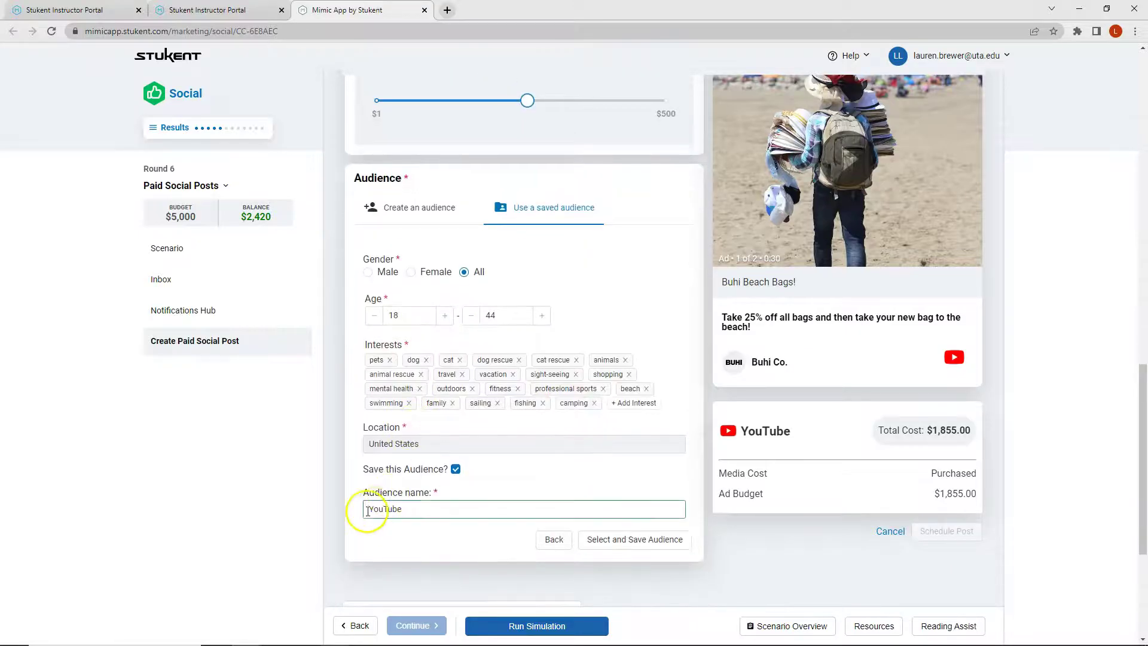
pyautogui.write('Round ')
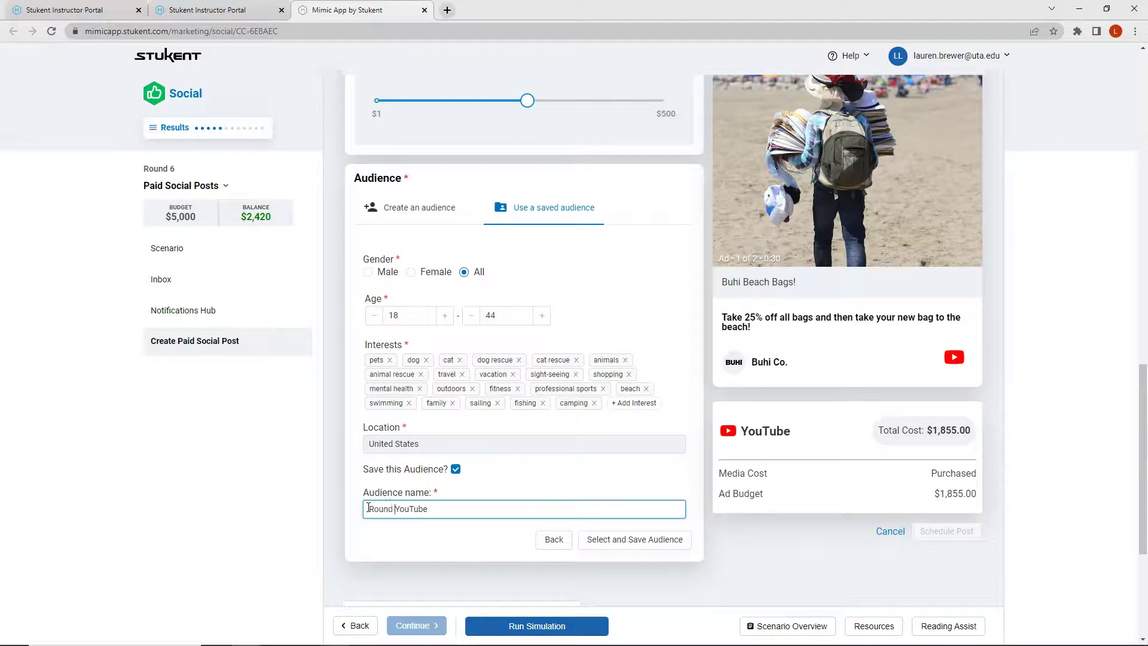
pyautogui.write('6')
pyautogui.click(625, 540)
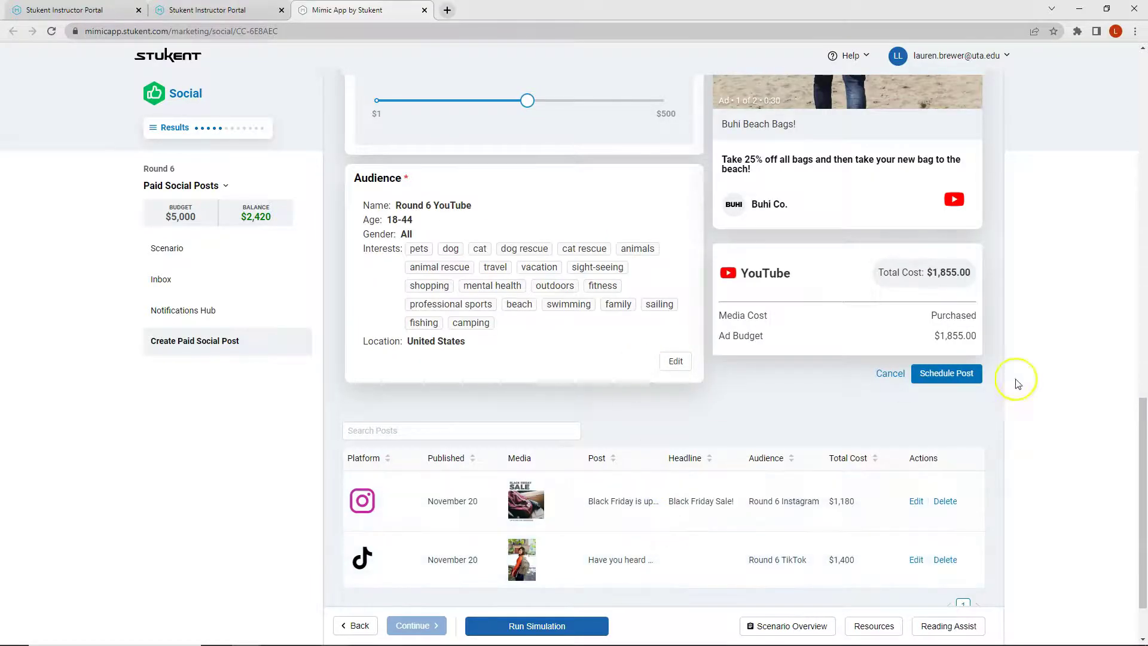
pyautogui.click(933, 373)
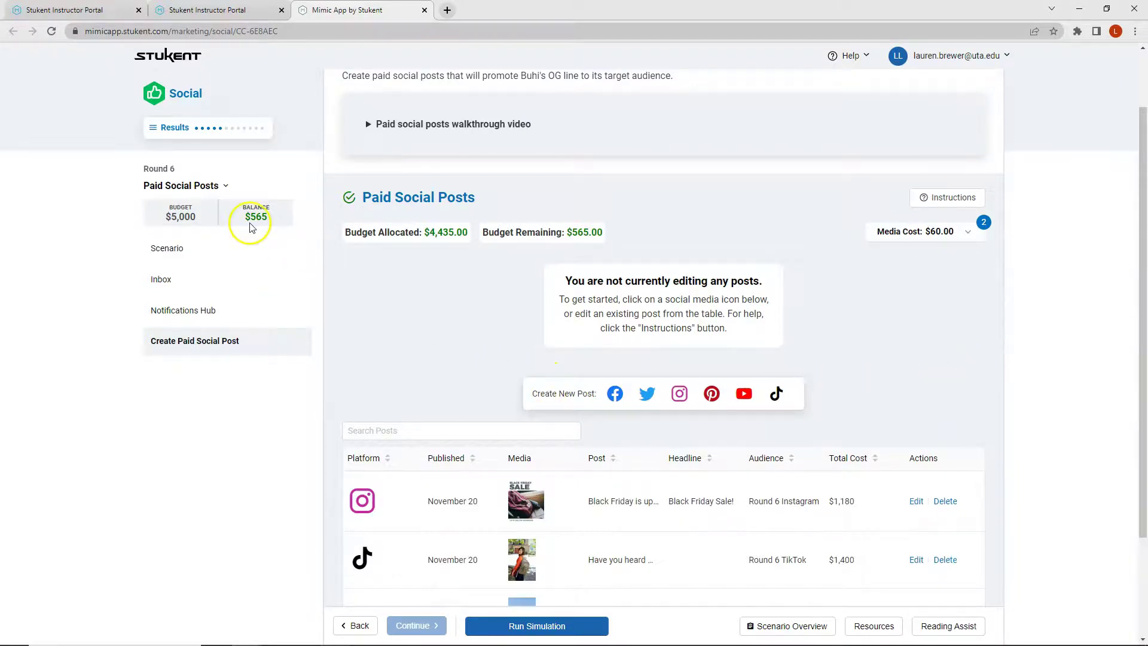
# Start a new Pinterest paid post with the Conversions campaign objective.
pyautogui.scroll(-2, 386, 264)
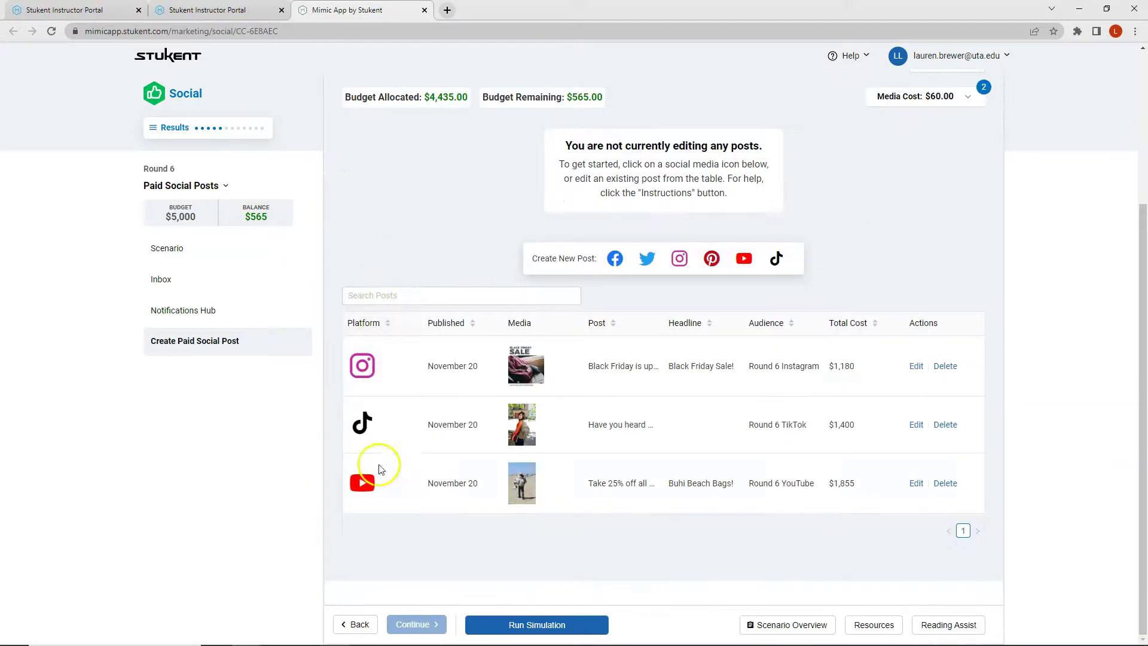
pyautogui.click(712, 263)
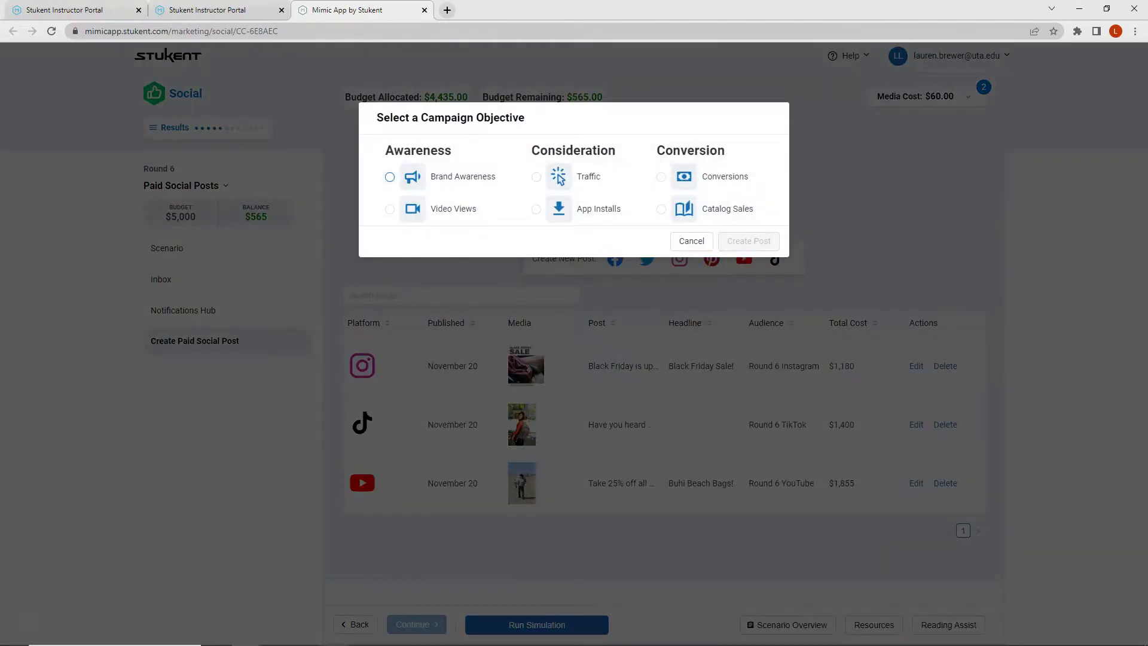
pyautogui.click(661, 178)
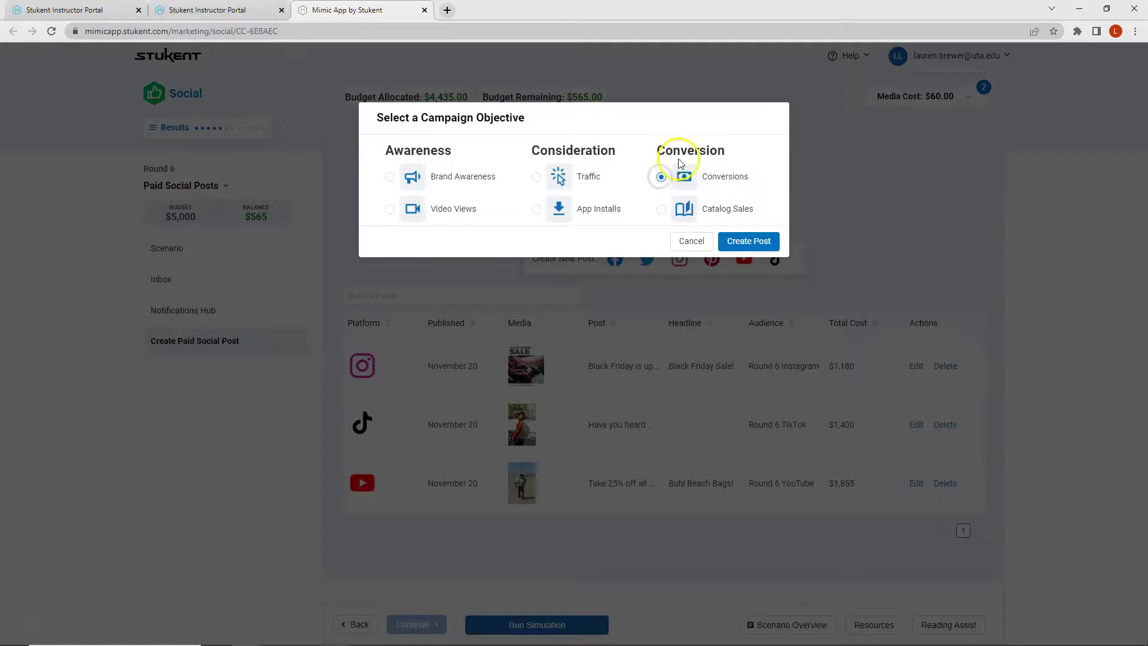
pyautogui.click(754, 242)
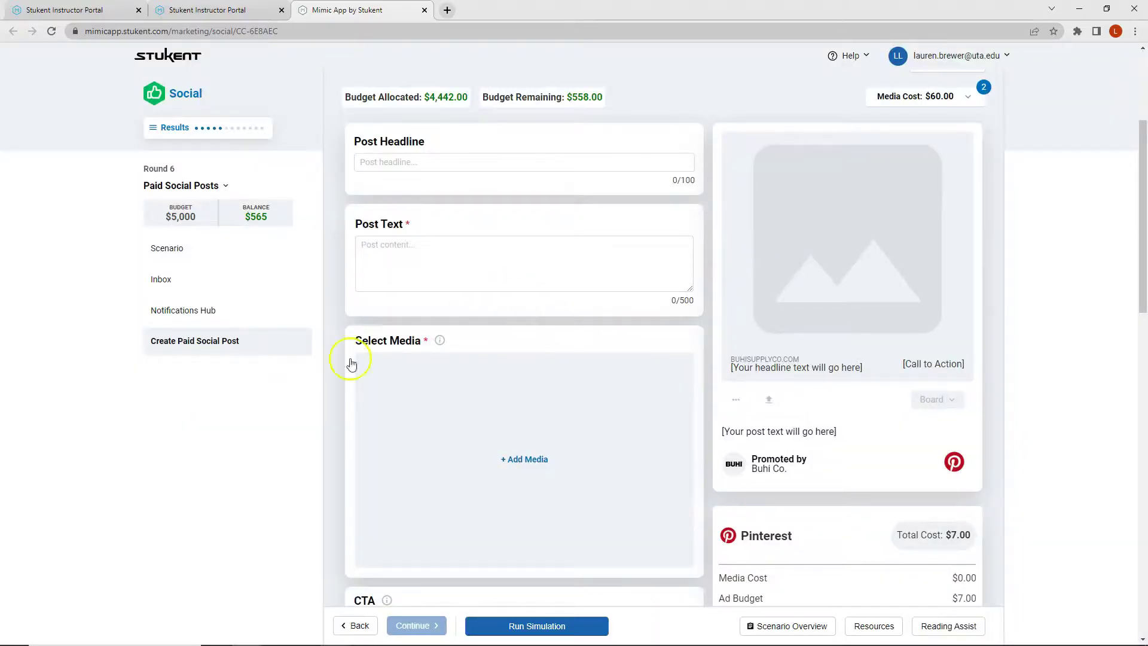
# Enter the headline "Yoga > Turkey" and the text "Take 30% off all tote bags with our Black Friday sale! These totes are perfect for post-turkey yoga!".
pyautogui.click(435, 167)
pyautogui.write('Yoga > Turkey')
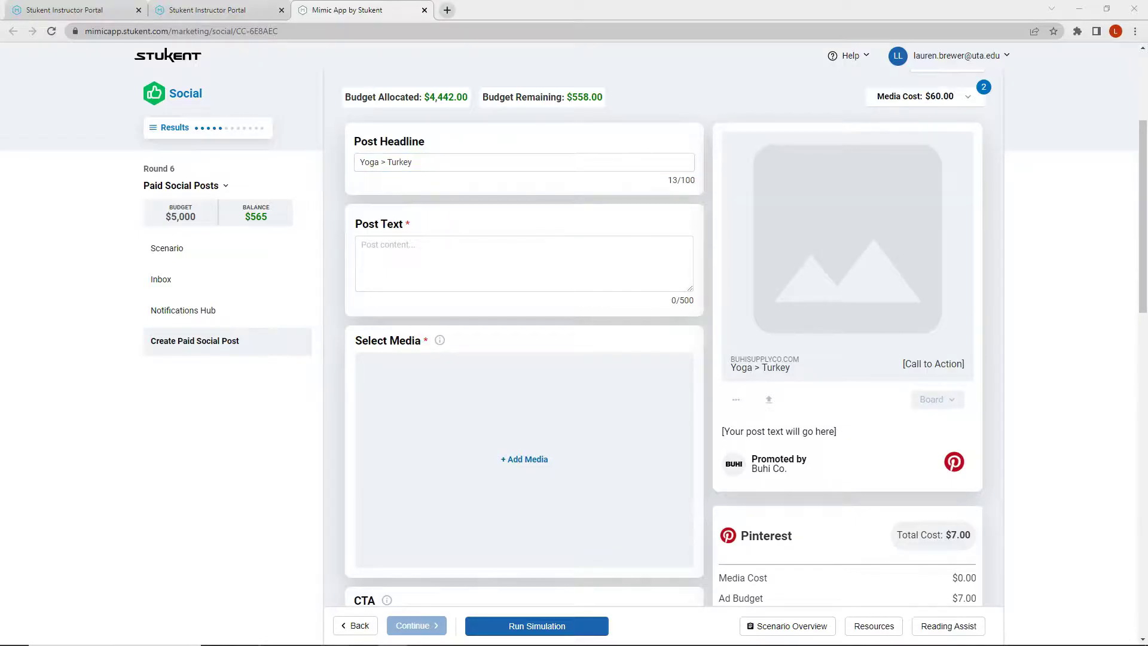
pyautogui.click(488, 271)
pyautogui.write('Take 30% off all tote bags with our Black Friday sale! These totes are perfect for post-turkey yoga!')
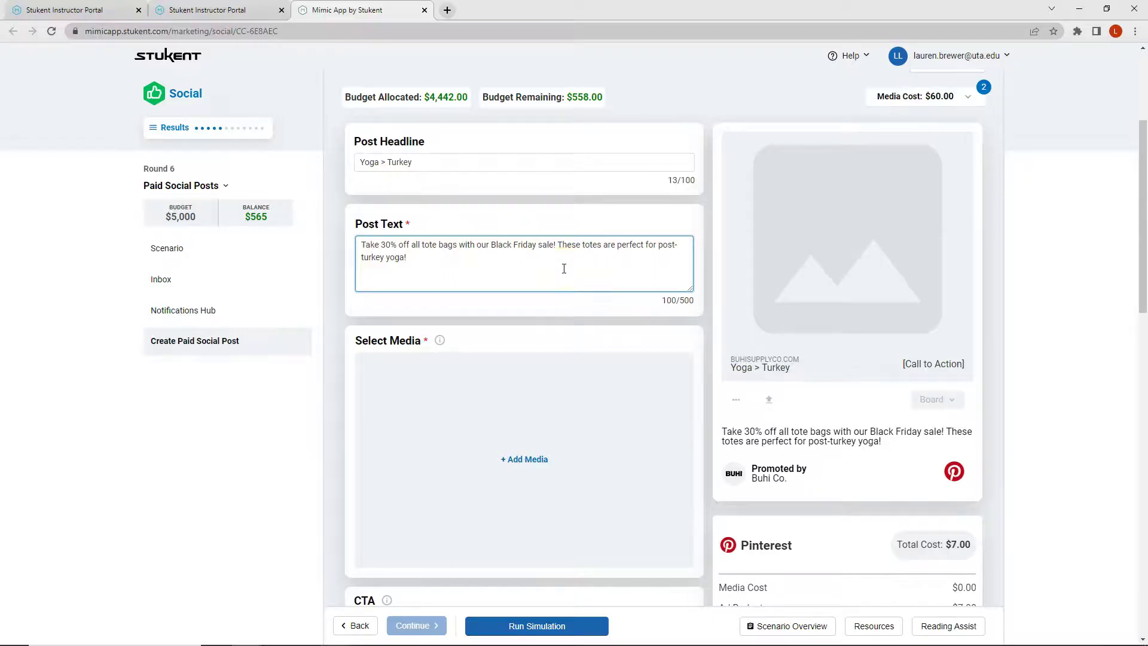
# Search the media library for "yoga" and add "The big bag" image to the Pinterest post.
pyautogui.scroll(-2, 564, 269)
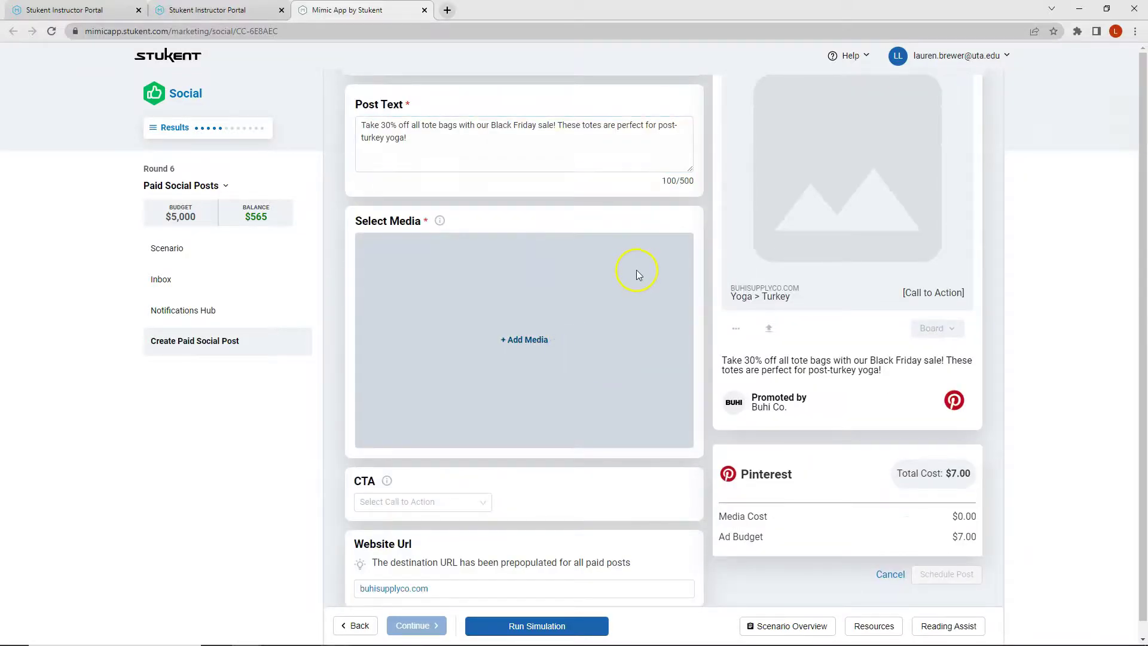
pyautogui.click(638, 274)
pyautogui.click(1000, 109)
pyautogui.write('yoga')
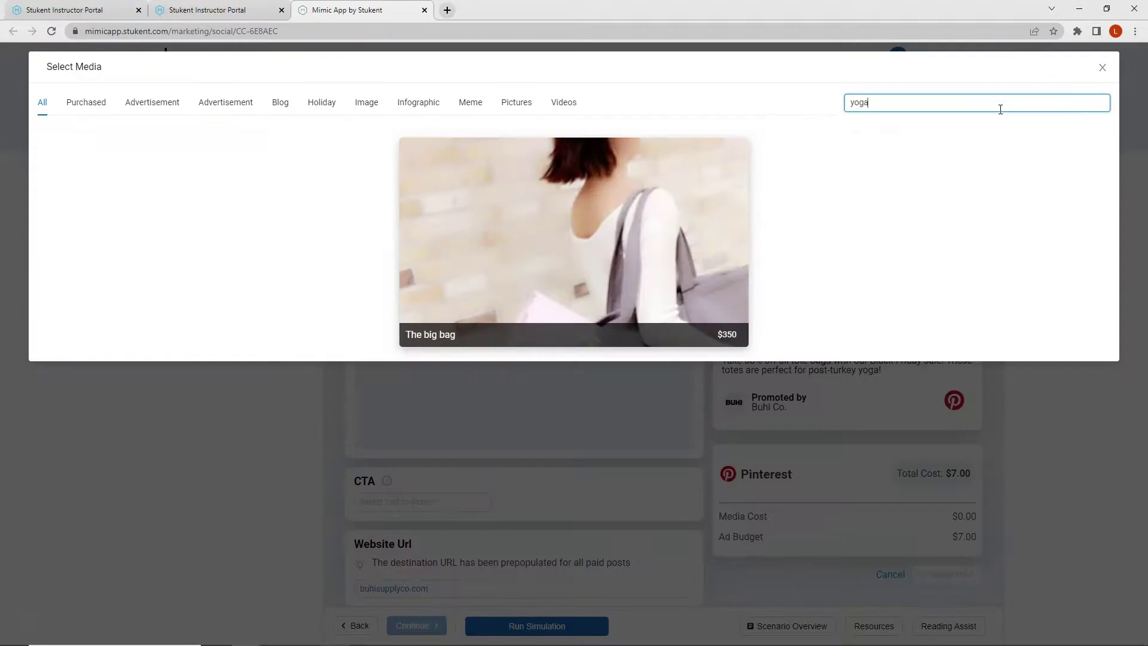
pyautogui.click(536, 260)
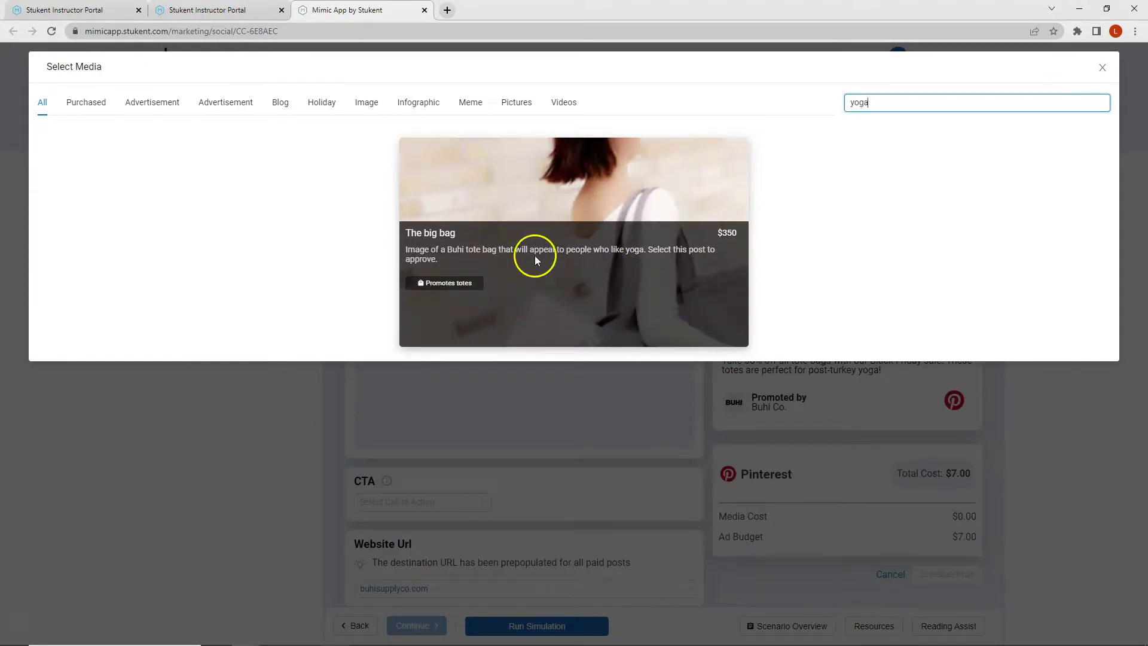
pyautogui.click(618, 263)
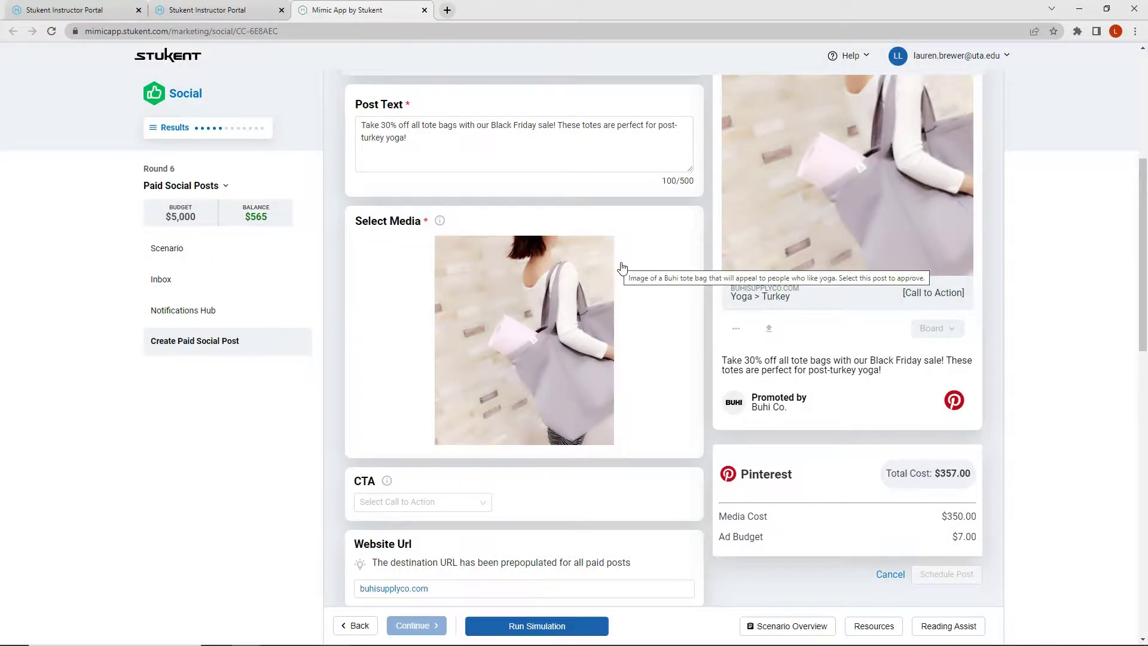
# Set the Pinterest post's call to action to Shop Now.
pyautogui.scroll(-2, 598, 287)
pyautogui.click(431, 381)
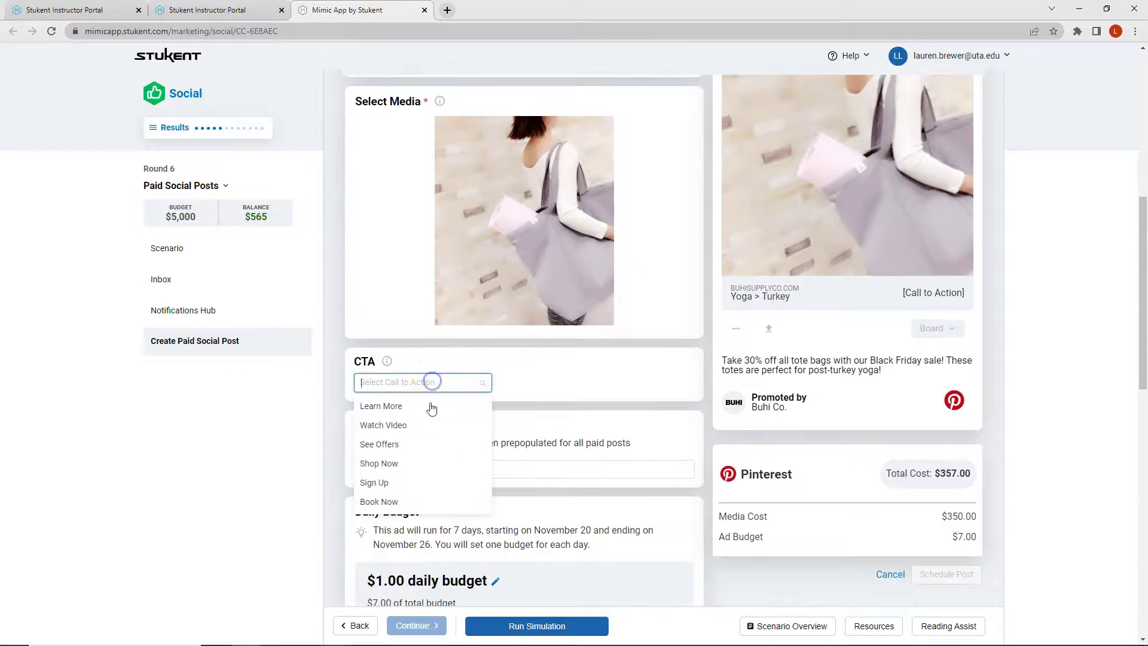
pyautogui.click(419, 464)
# Set the Pinterest post's daily budget to $29.70.
pyautogui.scroll(-1, 571, 378)
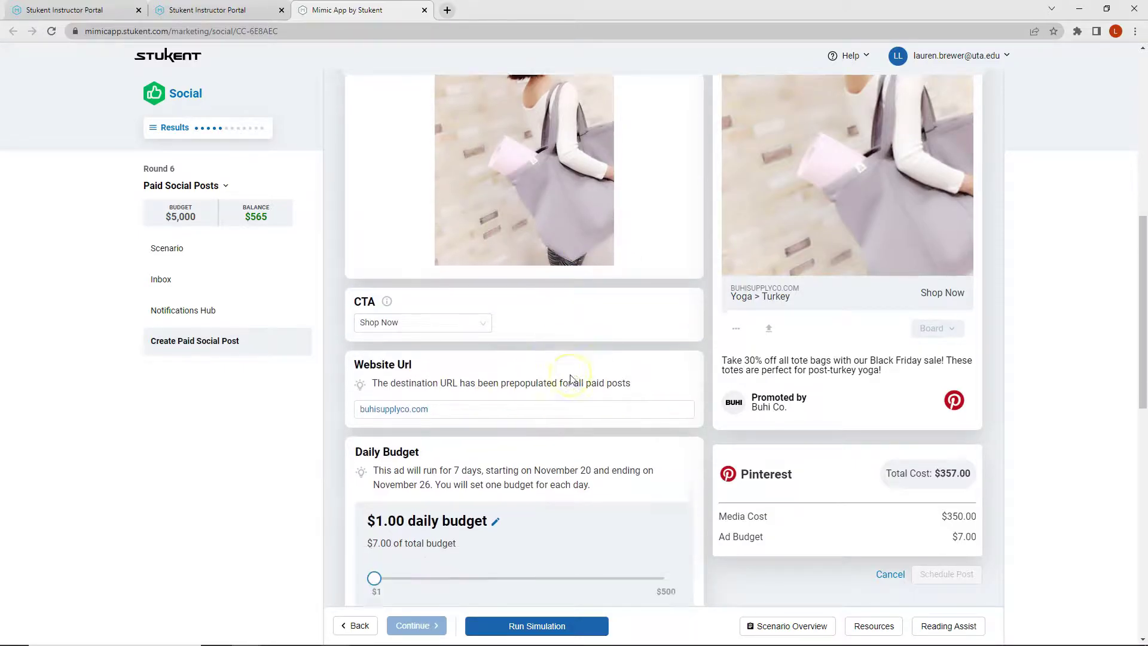
pyautogui.scroll(-4, 571, 377)
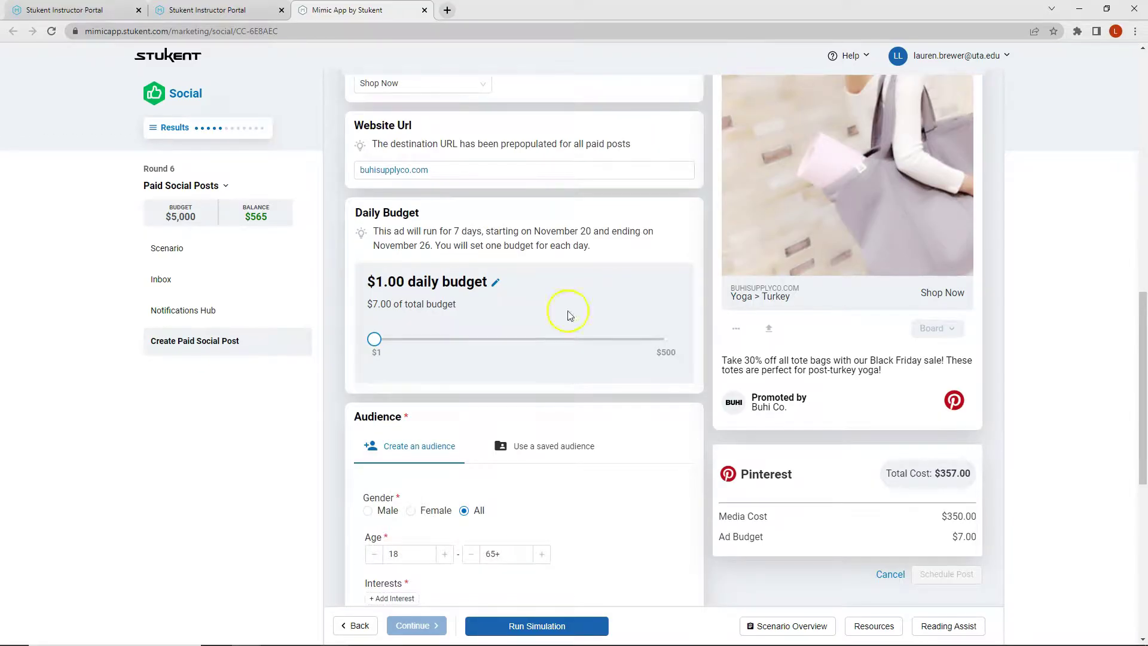
pyautogui.click(496, 282)
pyautogui.moveTo(410, 286); pyautogui.dragTo(390, 287)
pyautogui.write('29.70')
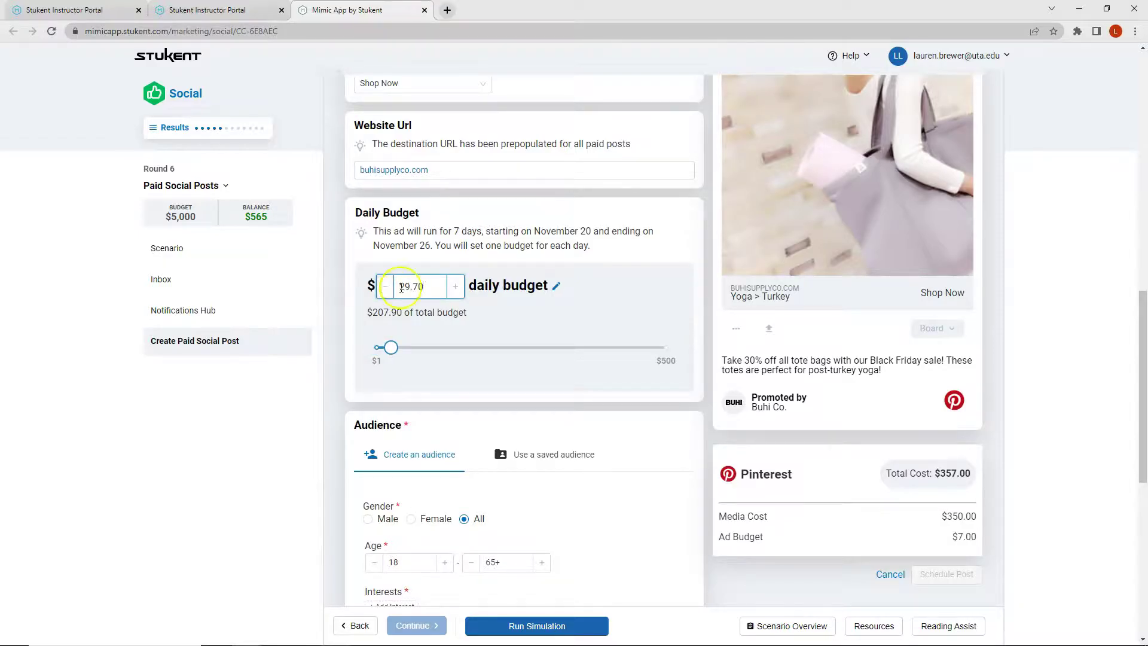
pyautogui.click(598, 289)
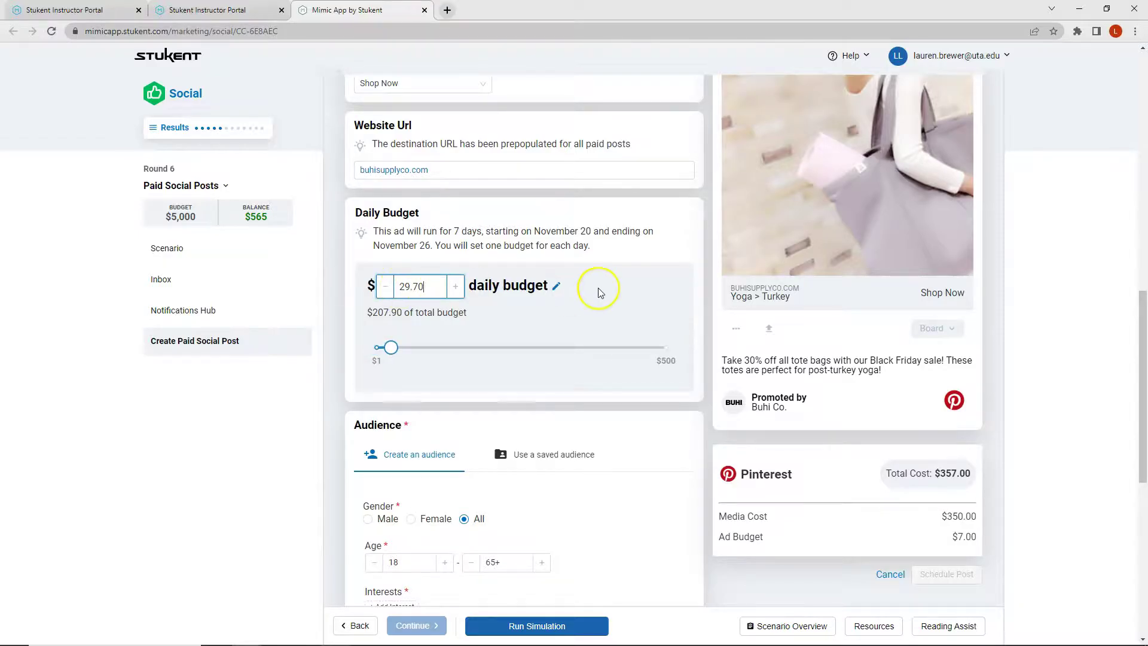
# Choose the saved audience "Pinterest" for the Pinterest post.
pyautogui.scroll(-3, 547, 289)
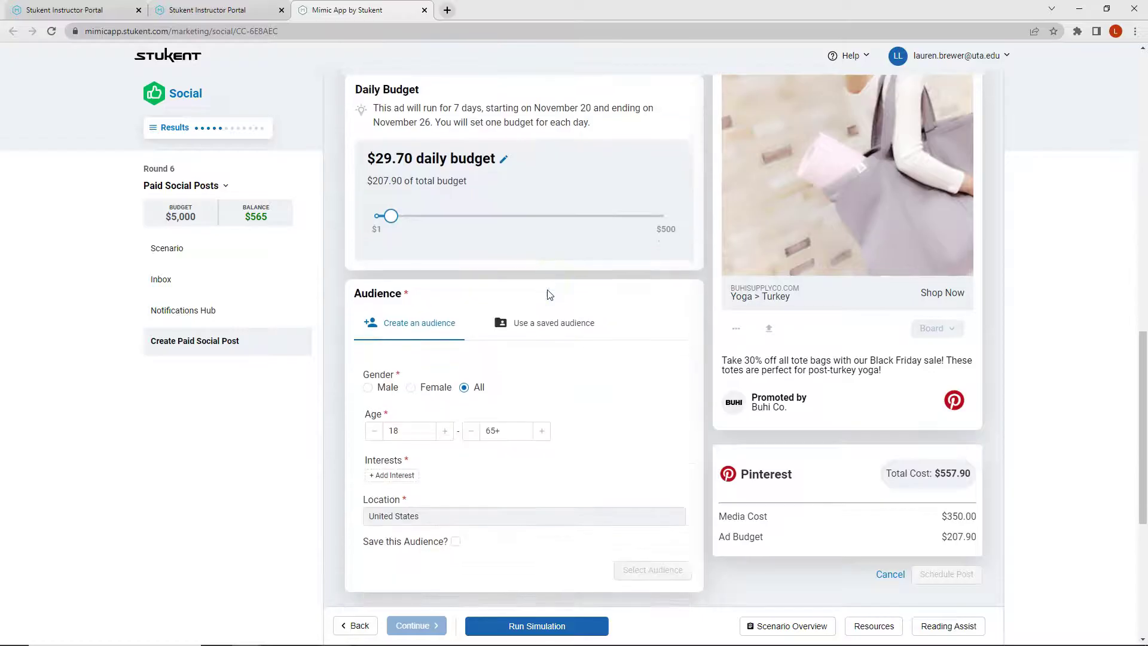
pyautogui.click(545, 275)
pyautogui.click(532, 303)
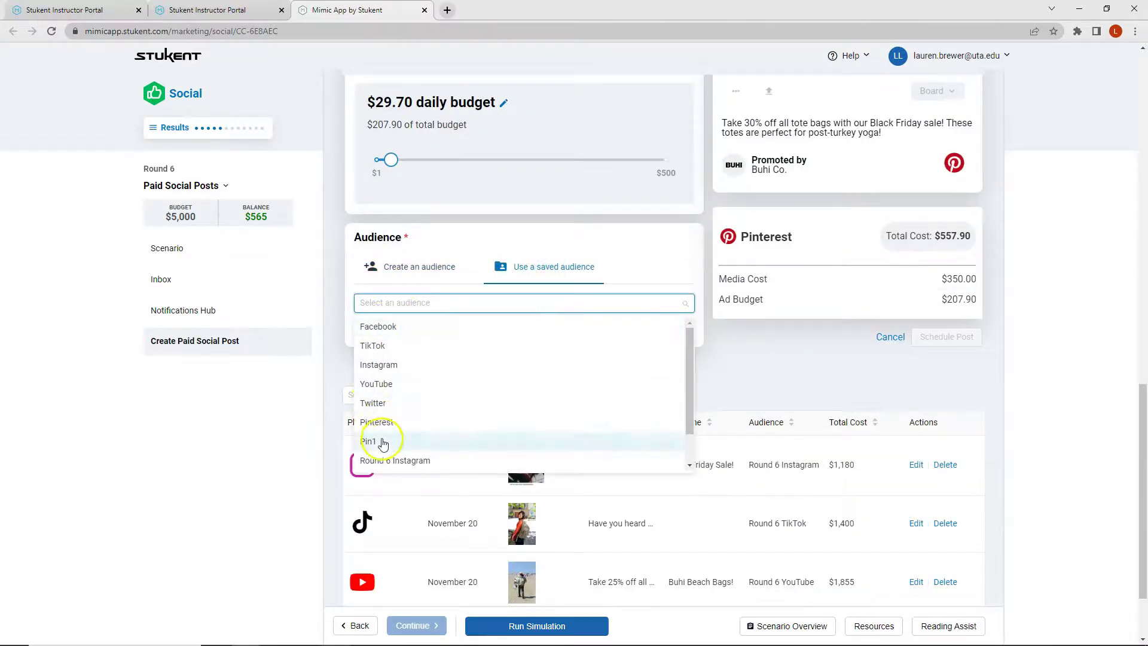
pyautogui.click(381, 422)
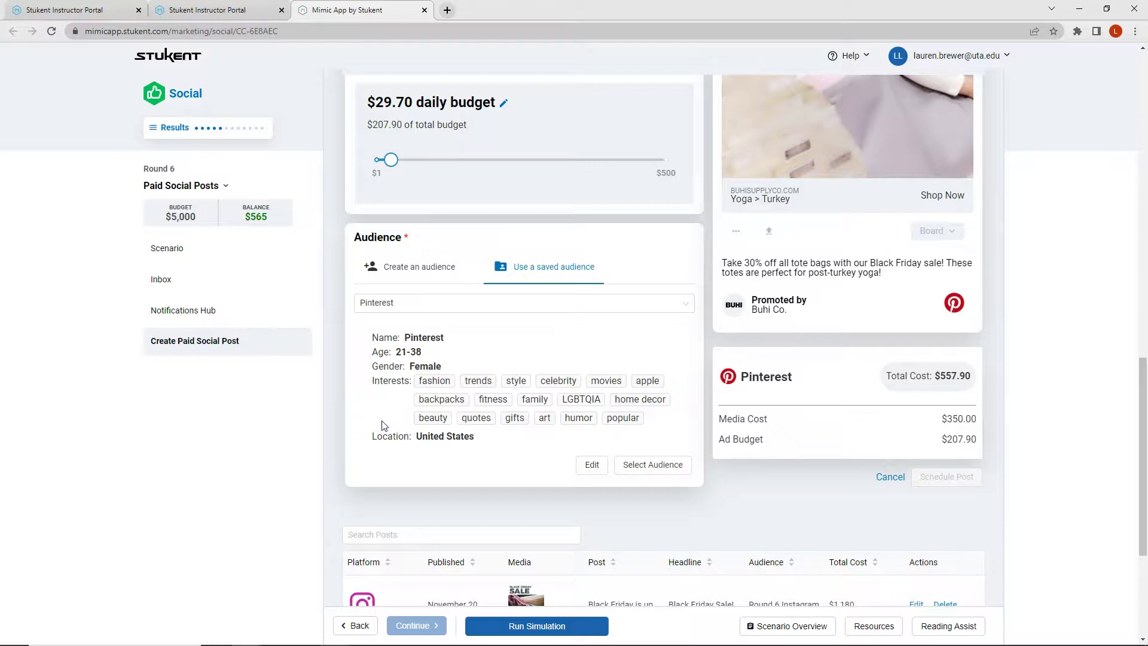
# Check the audiences behind the highest-revenue Pinterest posts in the Round 5 post history, and return to the post.
pyautogui.click(228, 128)
pyautogui.click(354, 257)
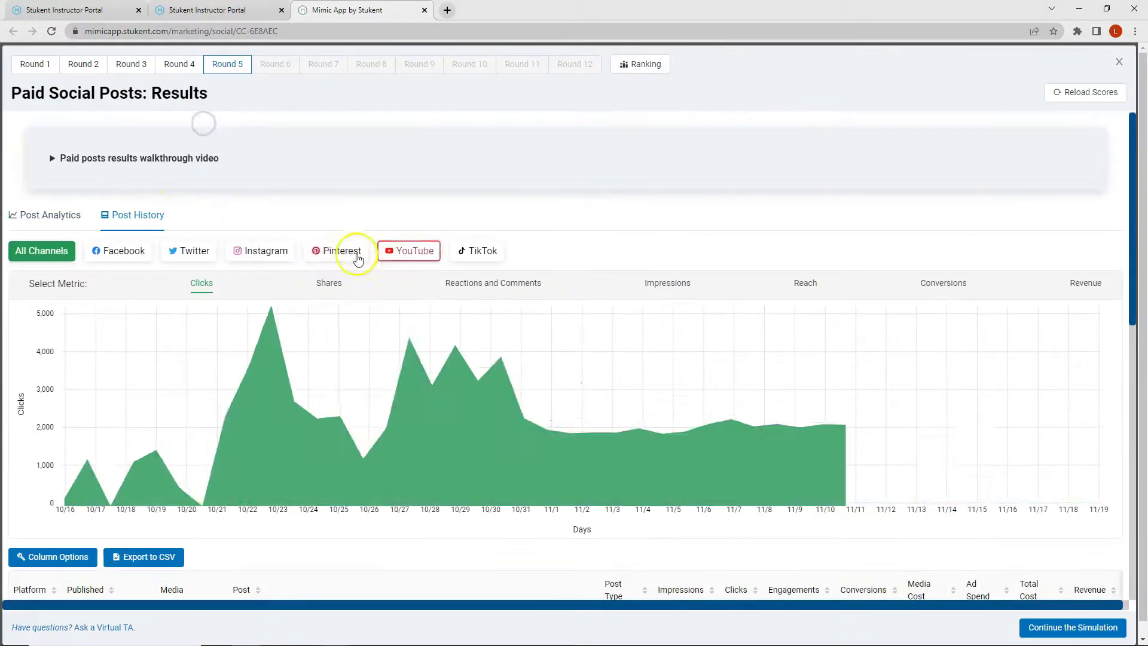
pyautogui.scroll(-5, 353, 257)
pyautogui.click(66, 194)
pyautogui.click(572, 339)
pyautogui.click(687, 457)
pyautogui.click(743, 237)
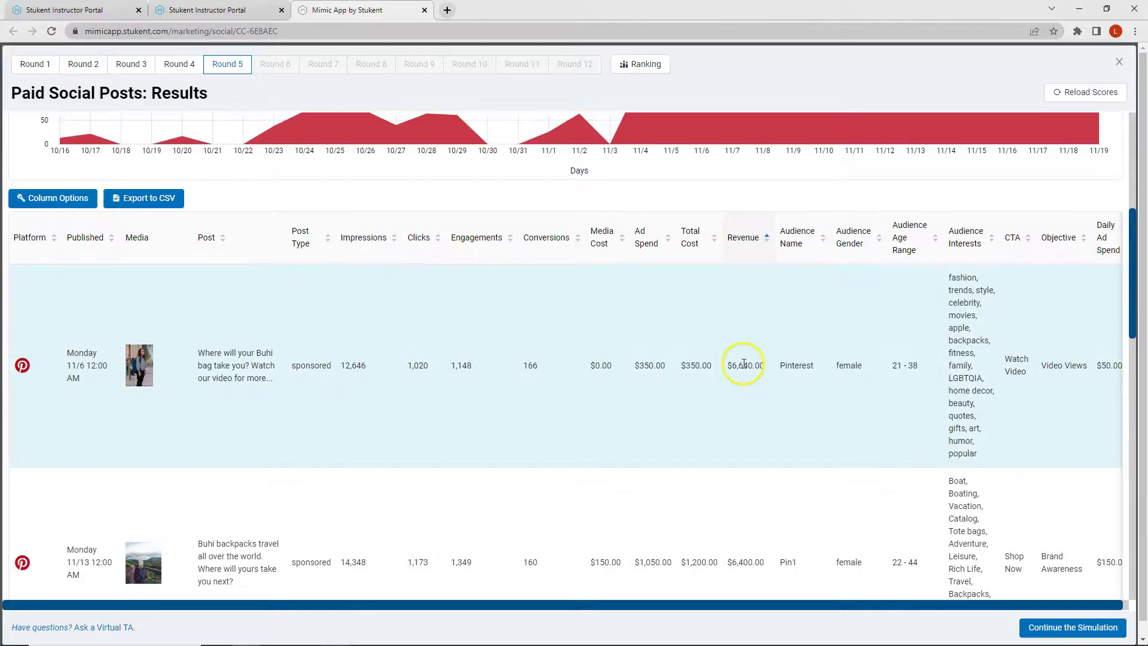
pyautogui.scroll(-1, 743, 364)
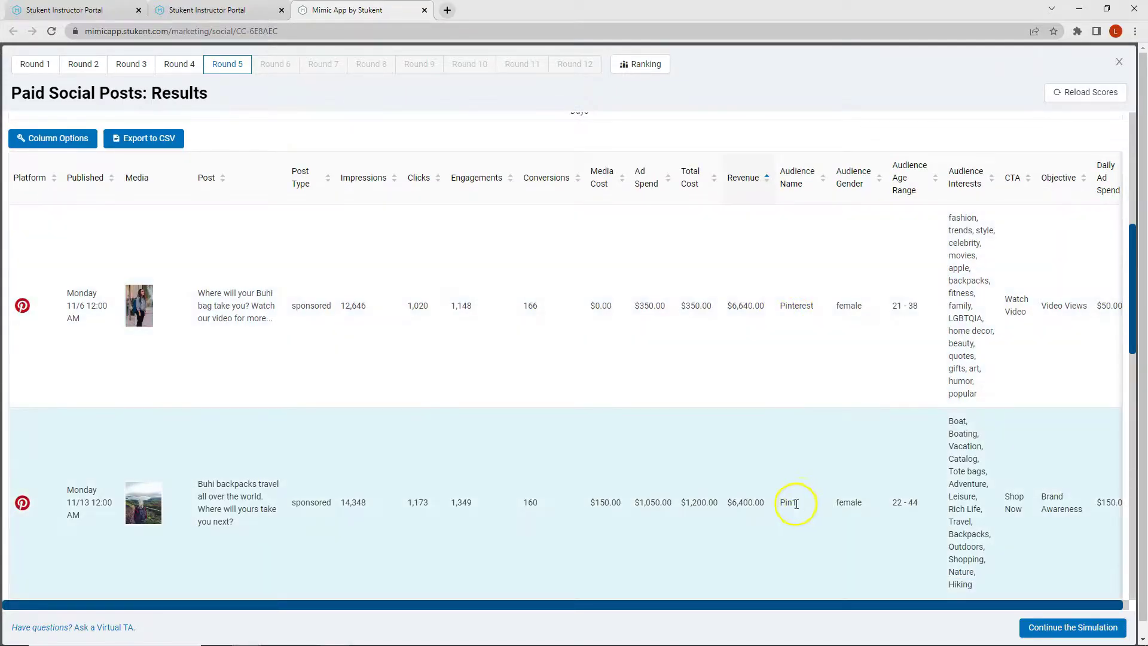
pyautogui.click(1119, 62)
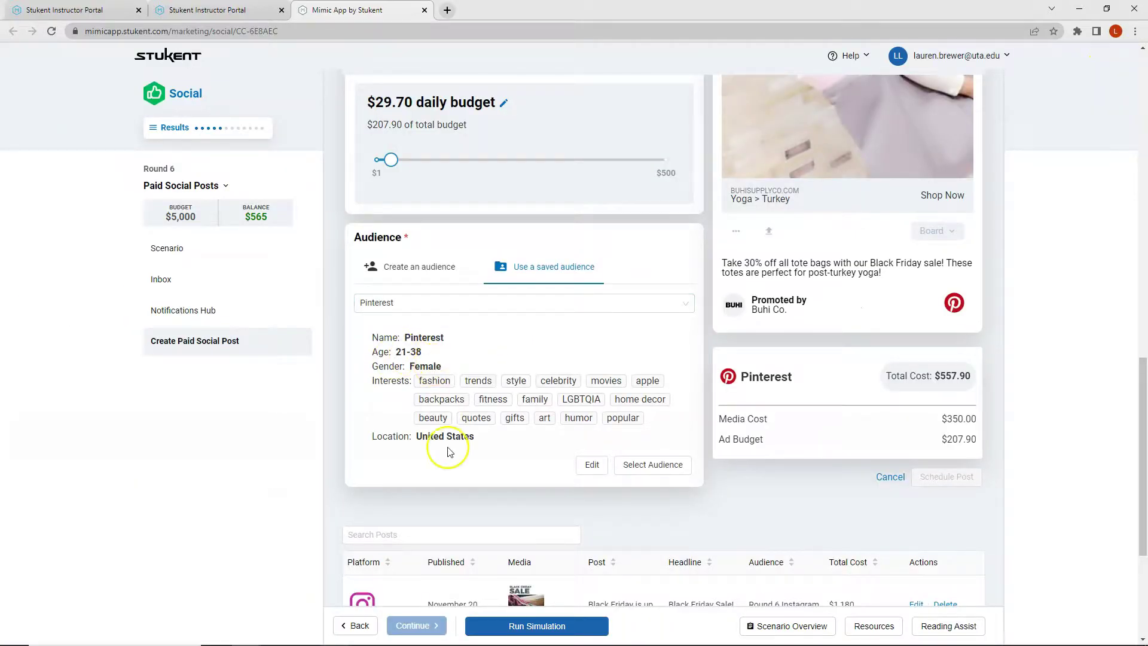
# Confirm the selected saved audience and schedule the Pinterest post.
pyautogui.click(641, 465)
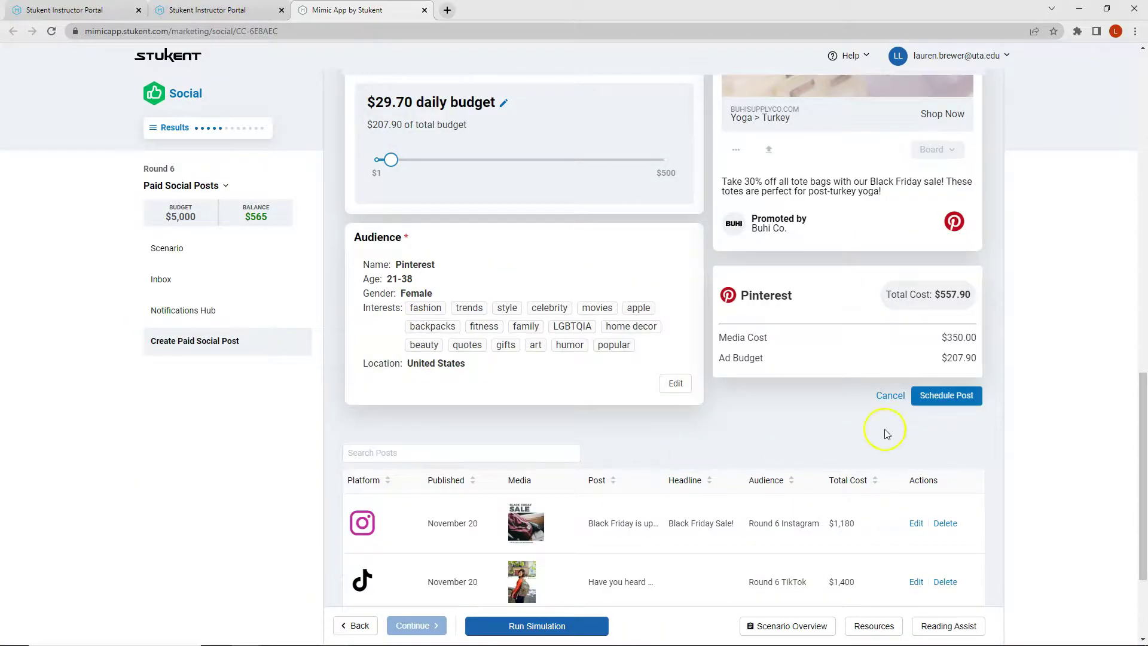
pyautogui.click(953, 399)
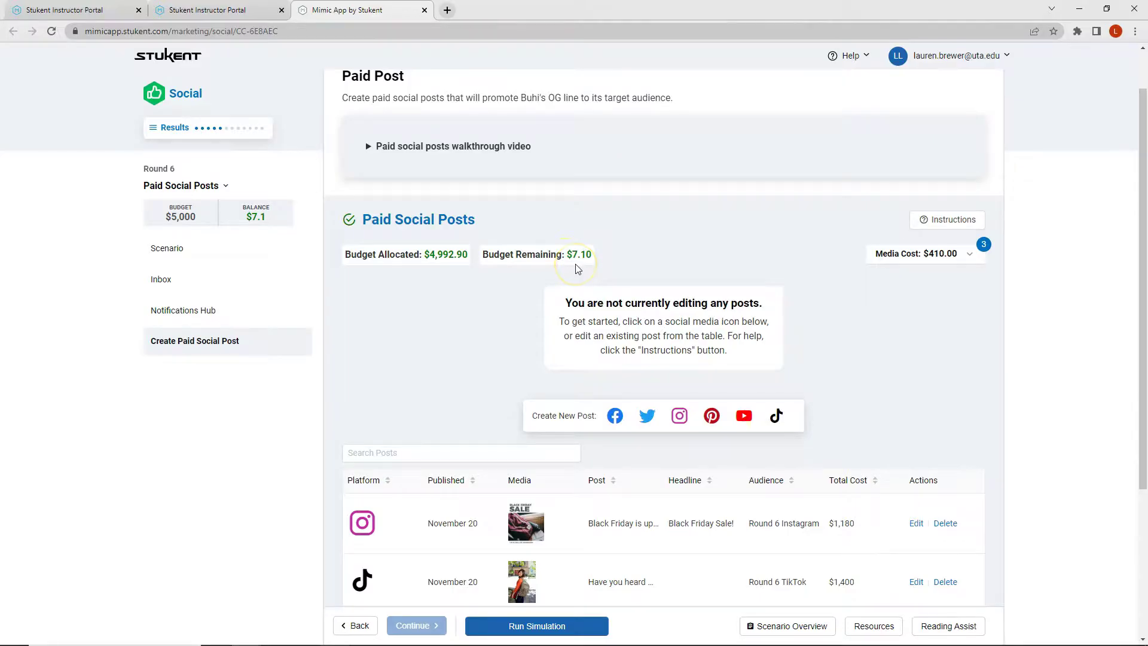
# Reopen the scheduled Pinterest post, set its daily budget to $30.70 and schedule it again.
pyautogui.scroll(-4, 577, 268)
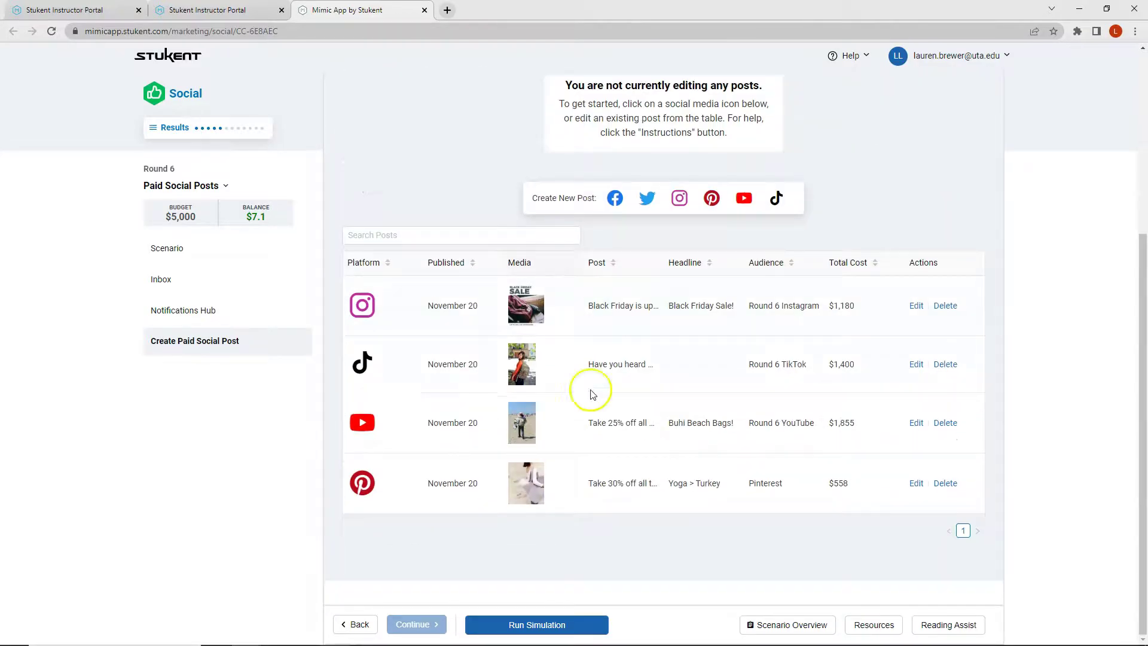
pyautogui.click(915, 483)
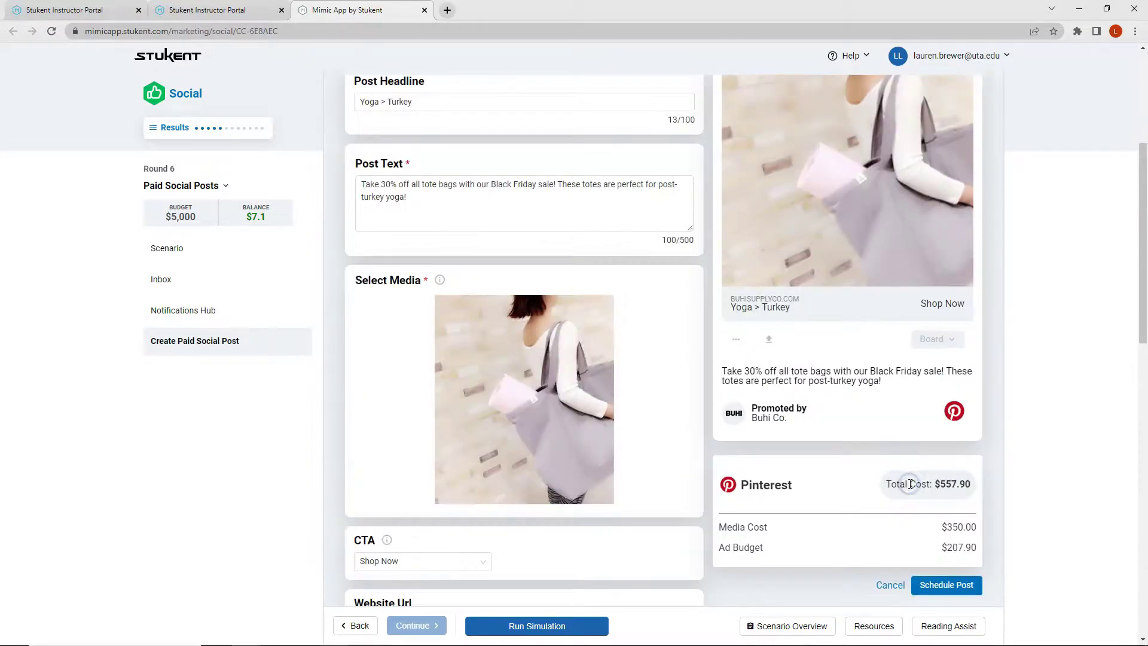
pyautogui.scroll(4, 508, 296)
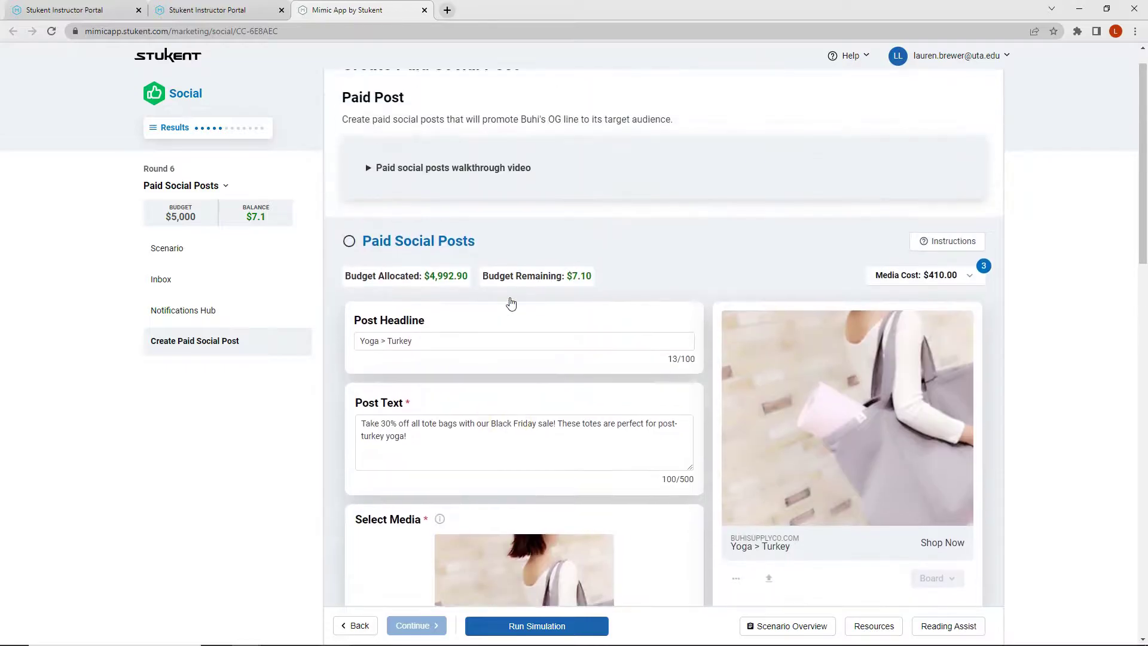
pyautogui.scroll(-5, 510, 304)
pyautogui.scroll(-5, 511, 303)
pyautogui.click(427, 420)
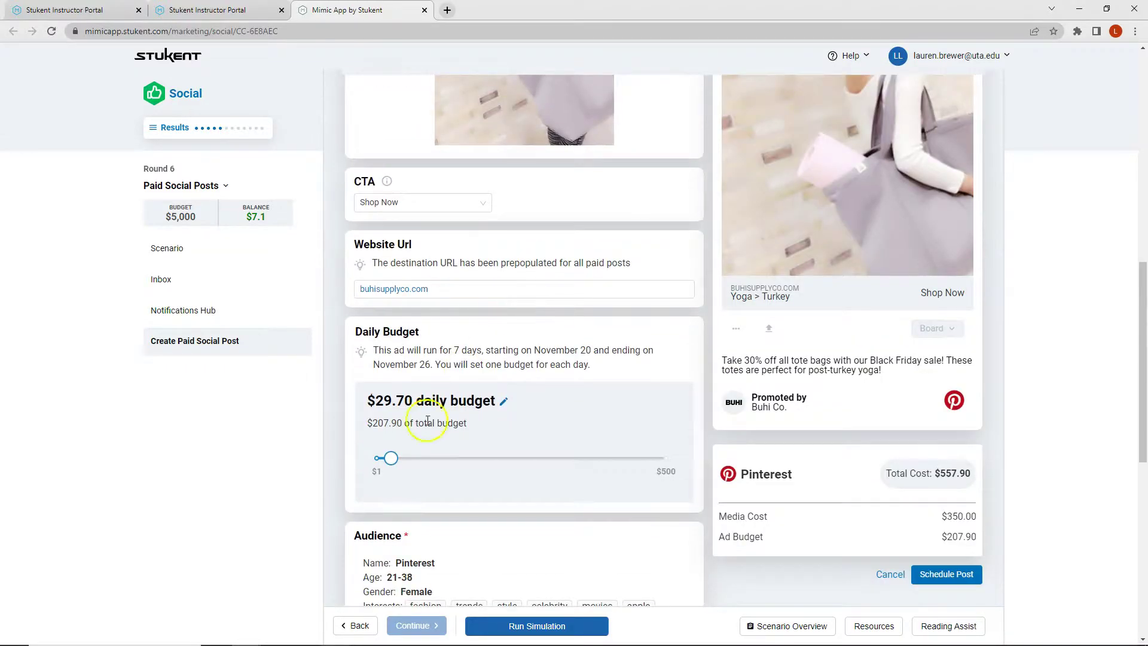
pyautogui.click(504, 402)
pyautogui.moveTo(421, 406); pyautogui.dragTo(371, 399)
pyautogui.write('30.7')
pyautogui.click(577, 409)
pyautogui.scroll(-1, 864, 516)
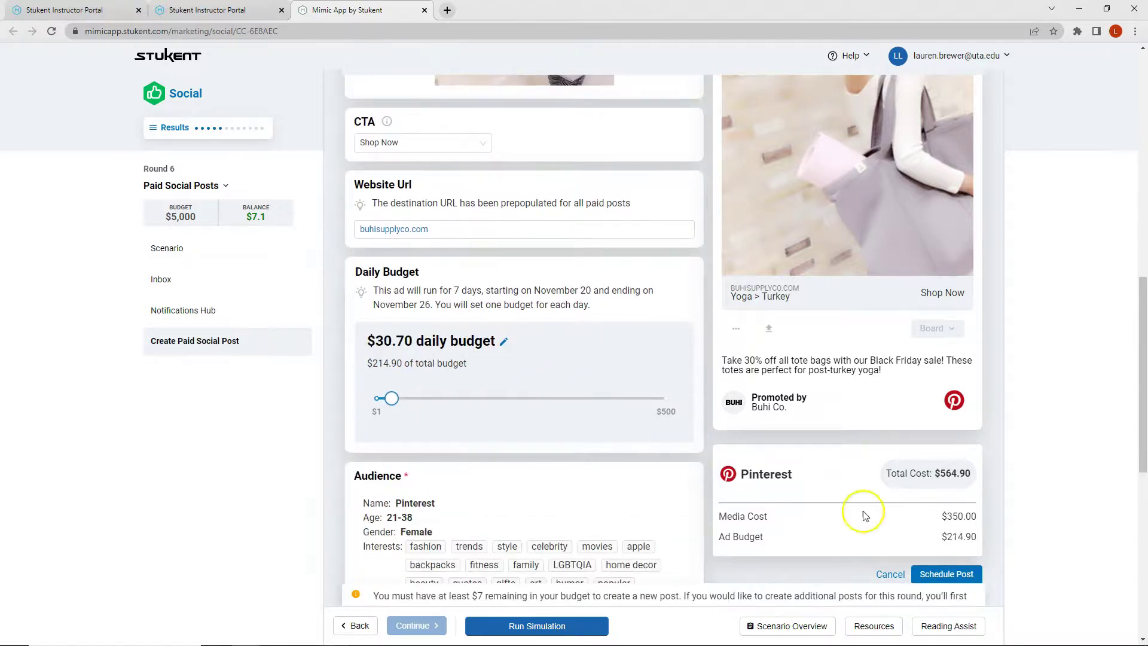
pyautogui.click(946, 574)
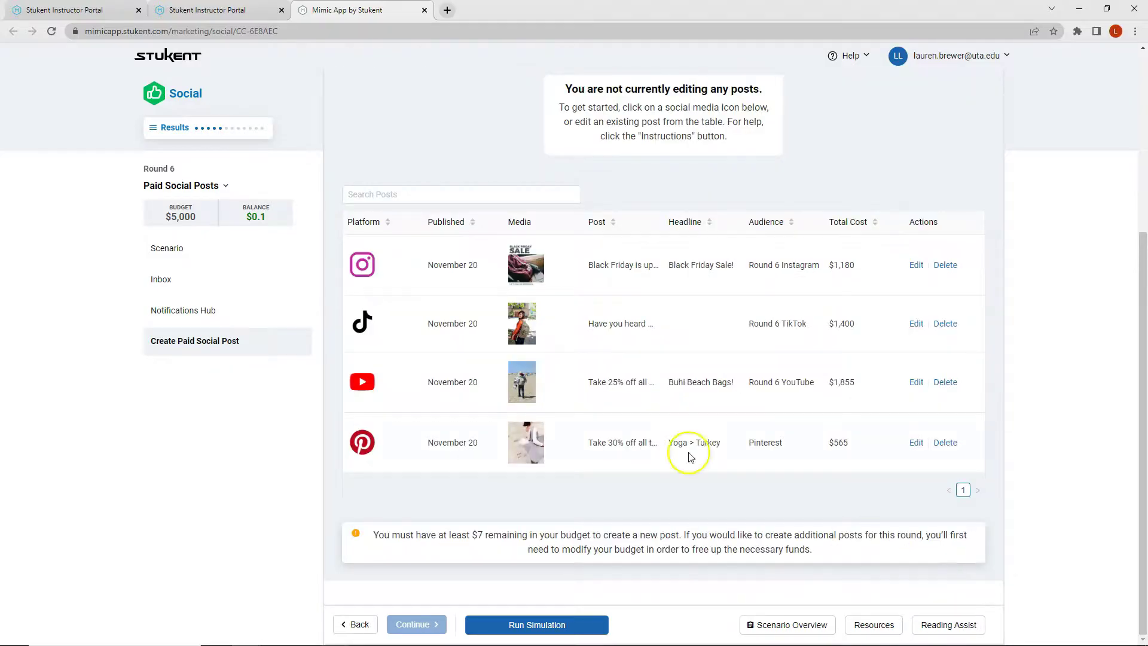
# Check the remaining budget and the four scheduled posts, and run the Round 6 simulation despite the unspent amount.
pyautogui.scroll(5, 658, 431)
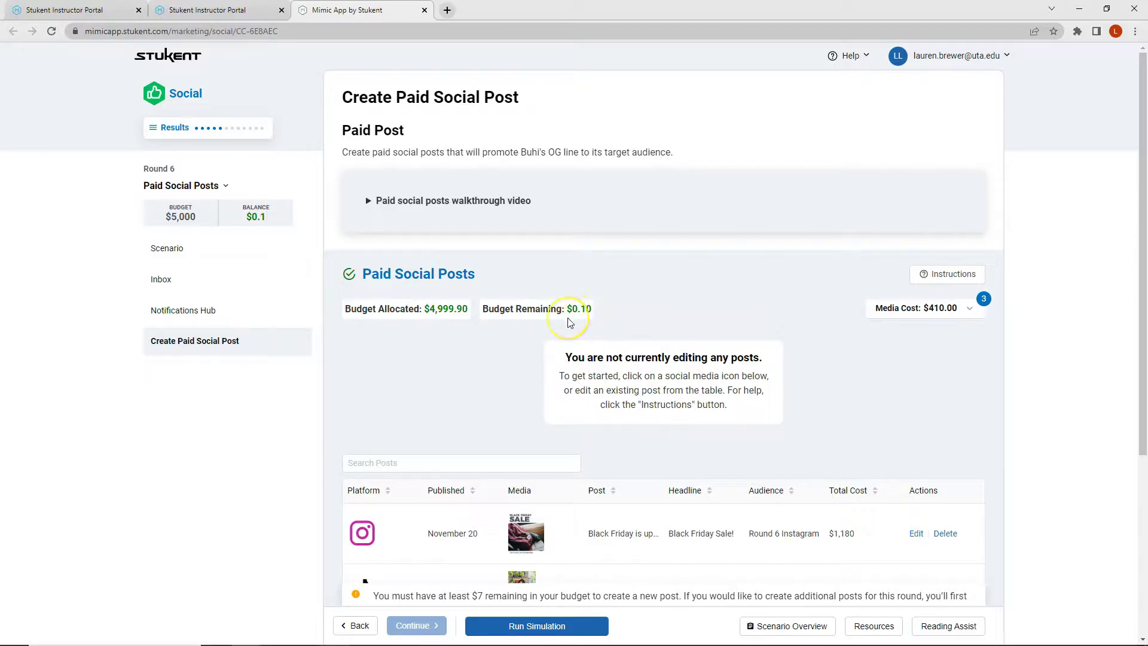
pyautogui.scroll(-3, 571, 325)
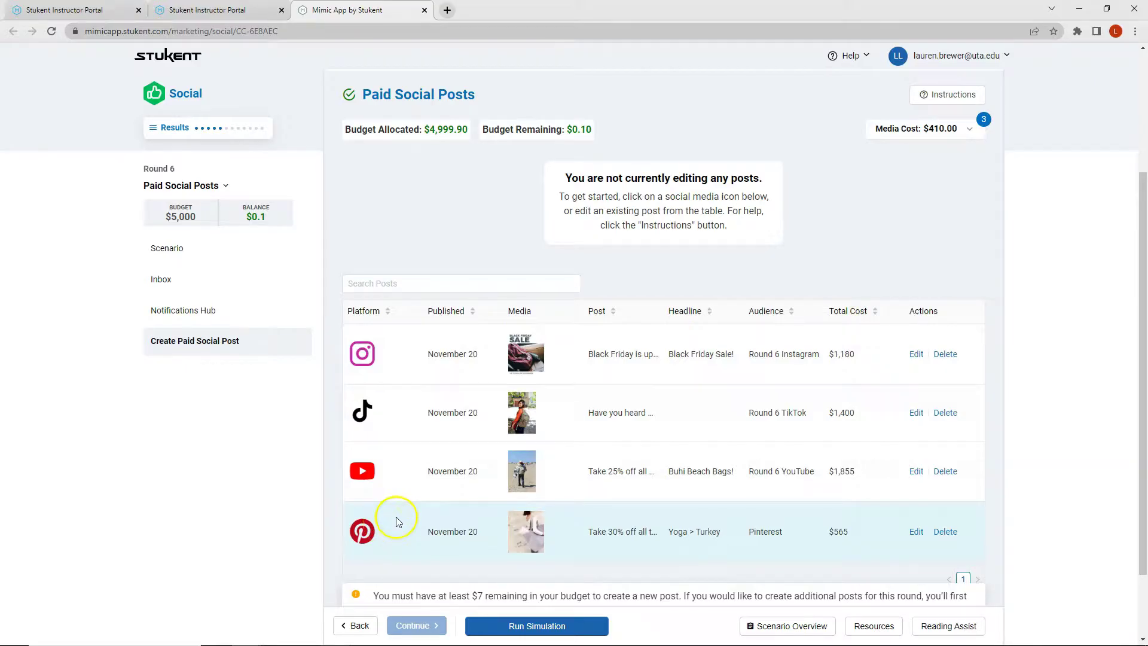
pyautogui.scroll(-2, 397, 526)
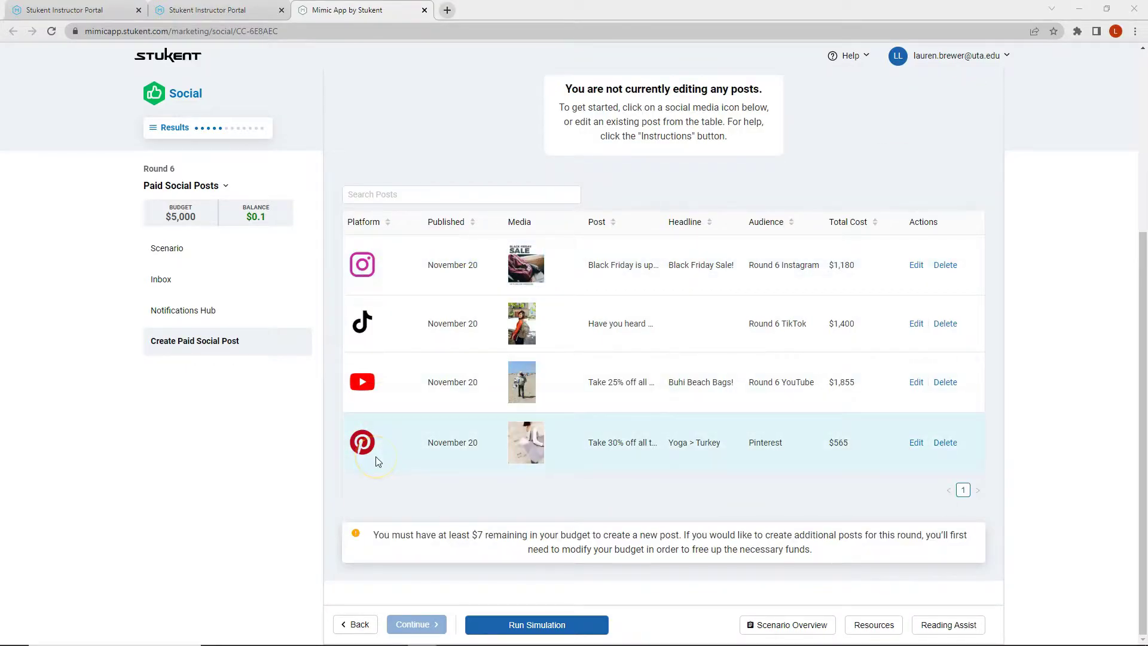
pyautogui.click(571, 624)
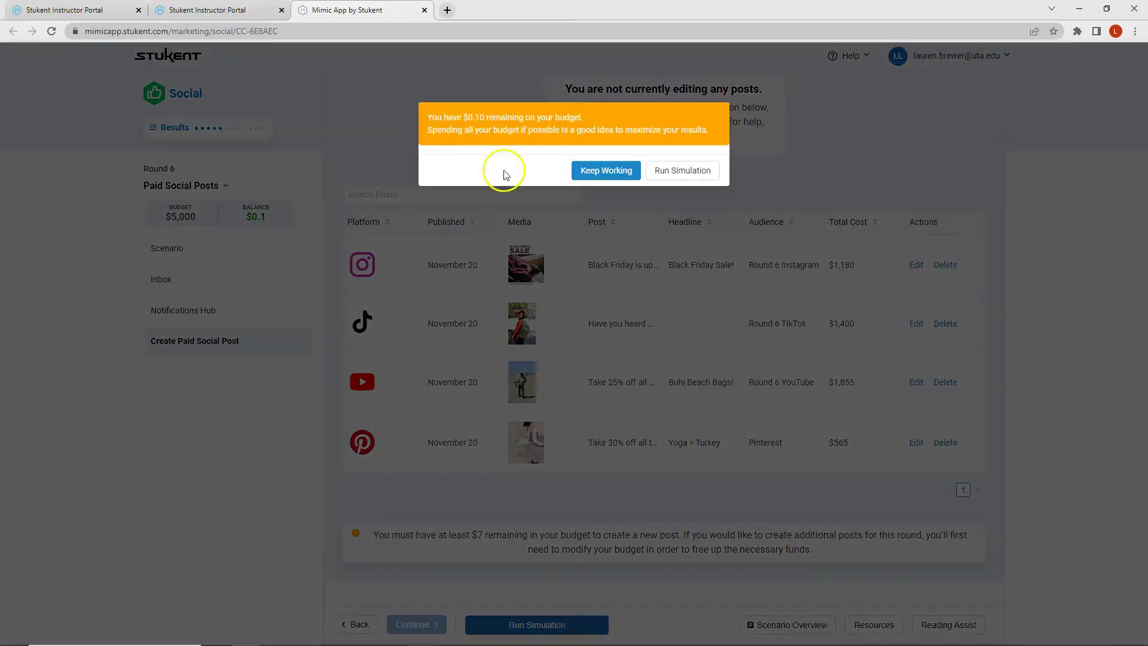
pyautogui.click(676, 171)
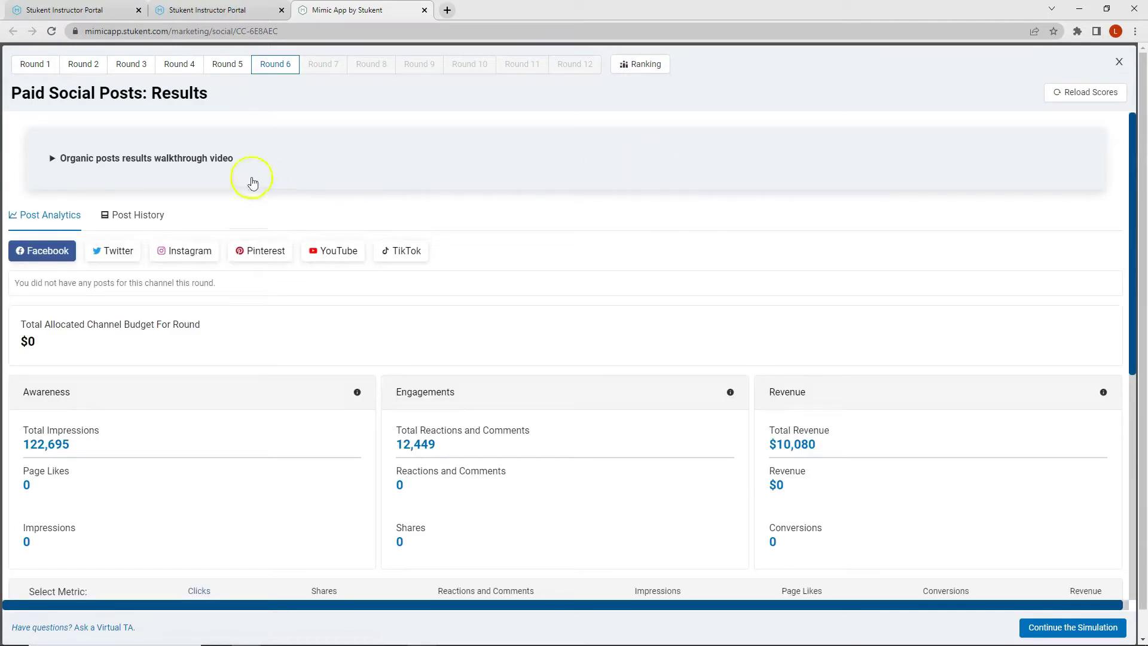
# Open the Round 6 post history and limit it to Instagram posts.
pyautogui.click(136, 218)
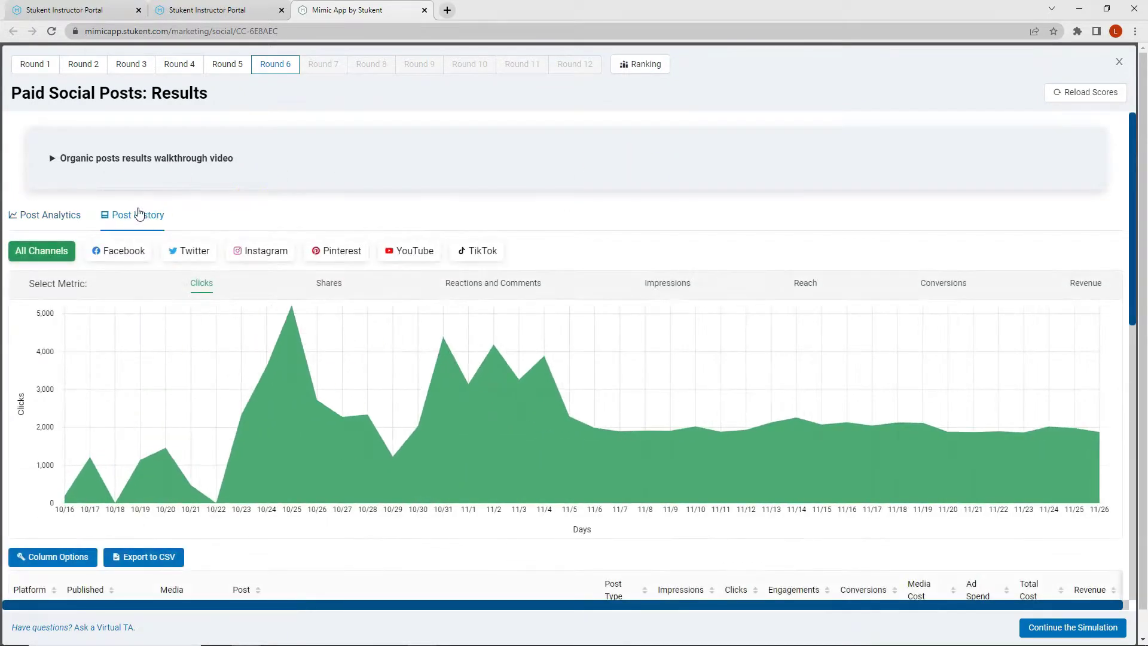
pyautogui.click(253, 251)
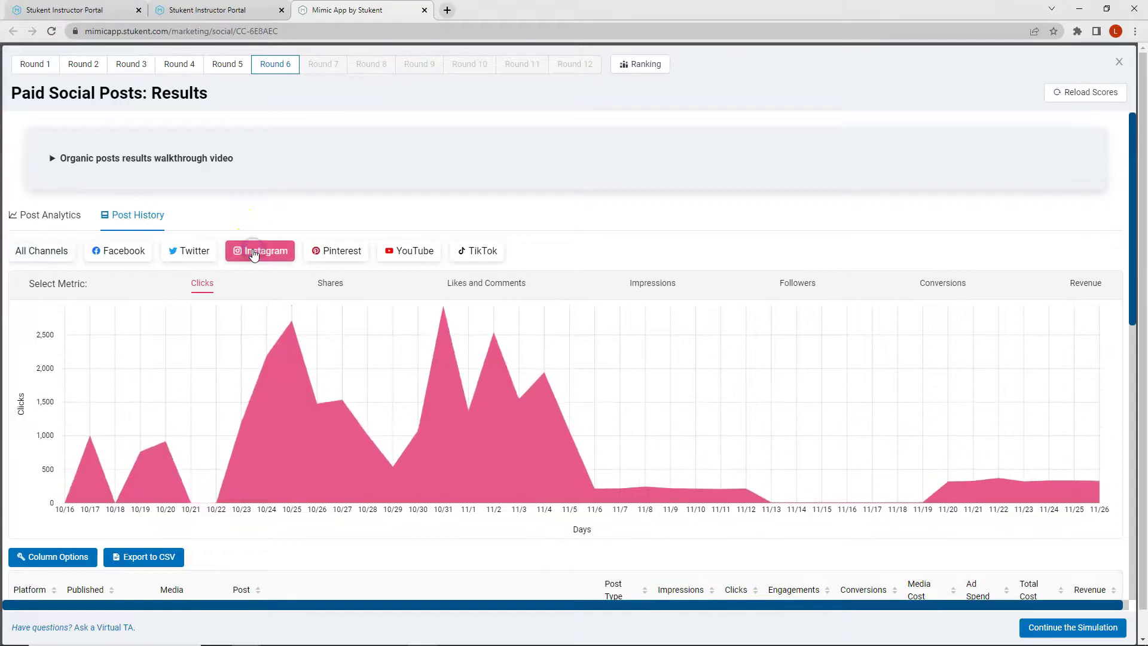
pyautogui.scroll(-2, 254, 253)
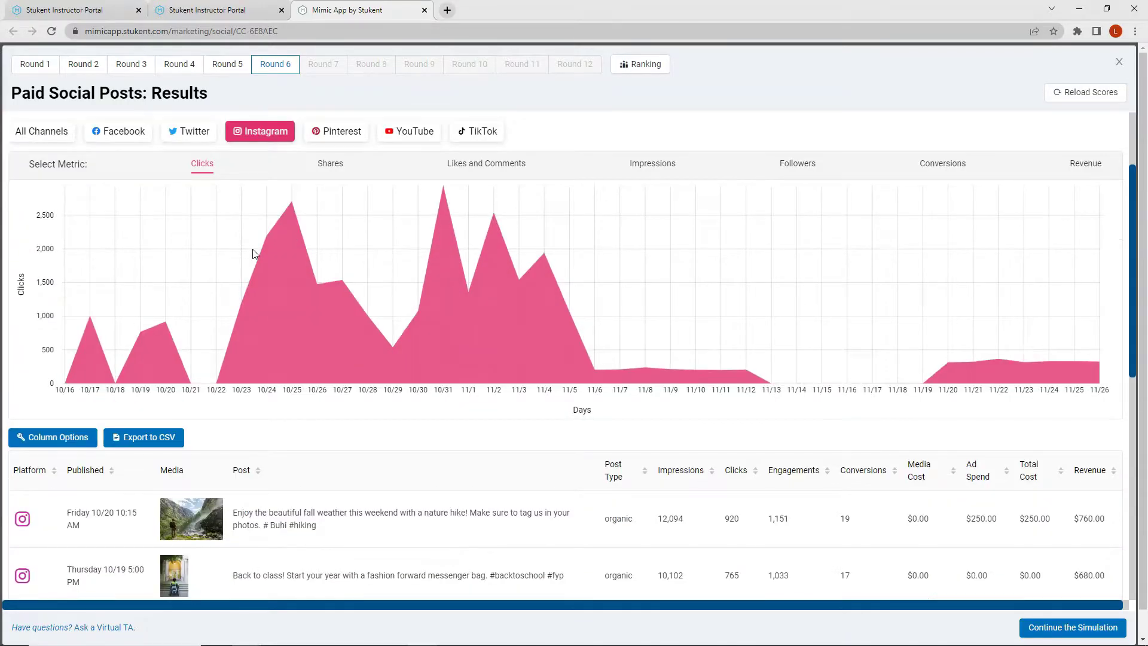
pyautogui.scroll(-4, 256, 254)
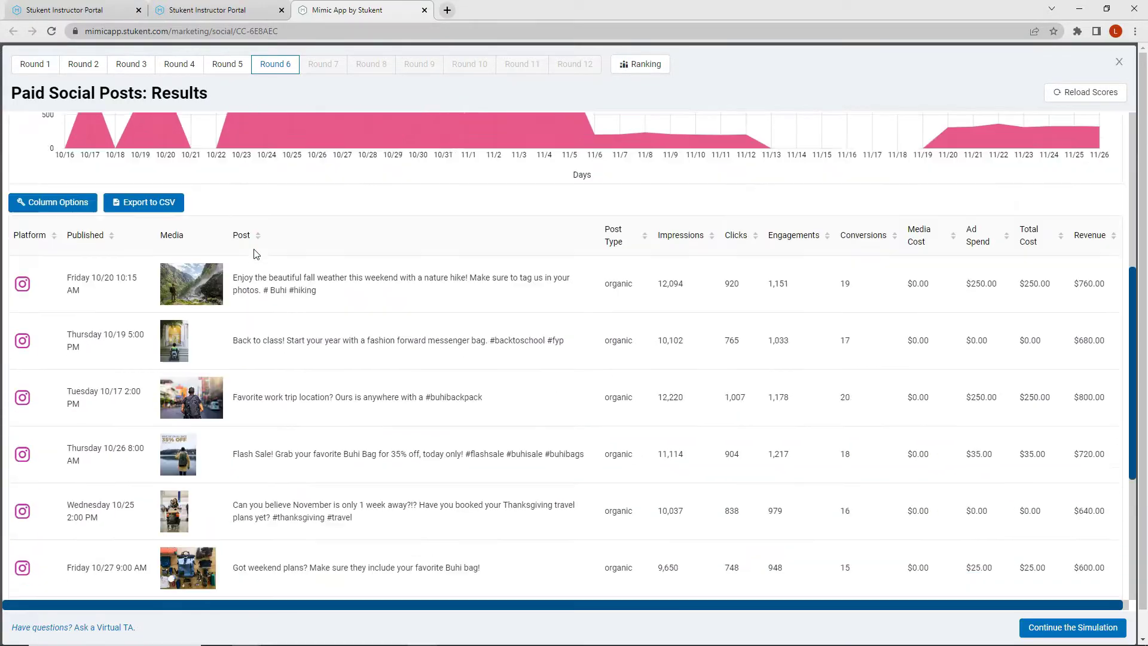
# Add the audience, CTA, objective and daily ad spend columns to the history table and sort the Instagram posts by highest revenue.
pyautogui.click(73, 200)
pyautogui.click(575, 315)
pyautogui.click(574, 299)
pyautogui.click(573, 284)
pyautogui.click(572, 251)
pyautogui.click(572, 236)
pyautogui.click(573, 221)
pyautogui.click(675, 390)
pyautogui.click(723, 239)
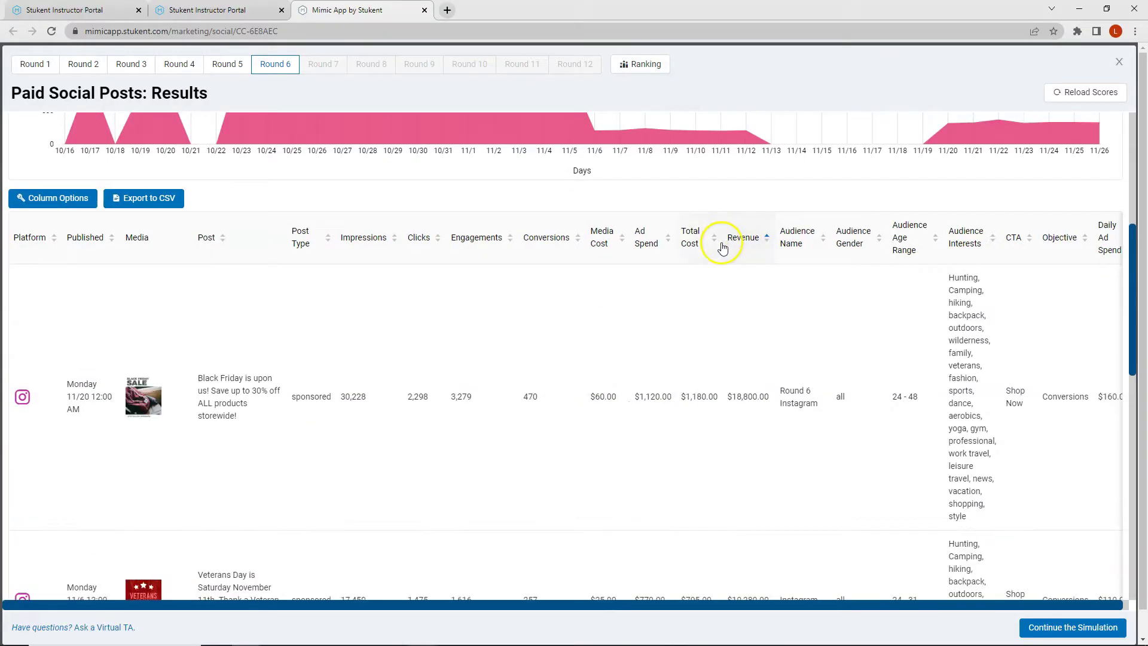
pyautogui.scroll(-1, 728, 318)
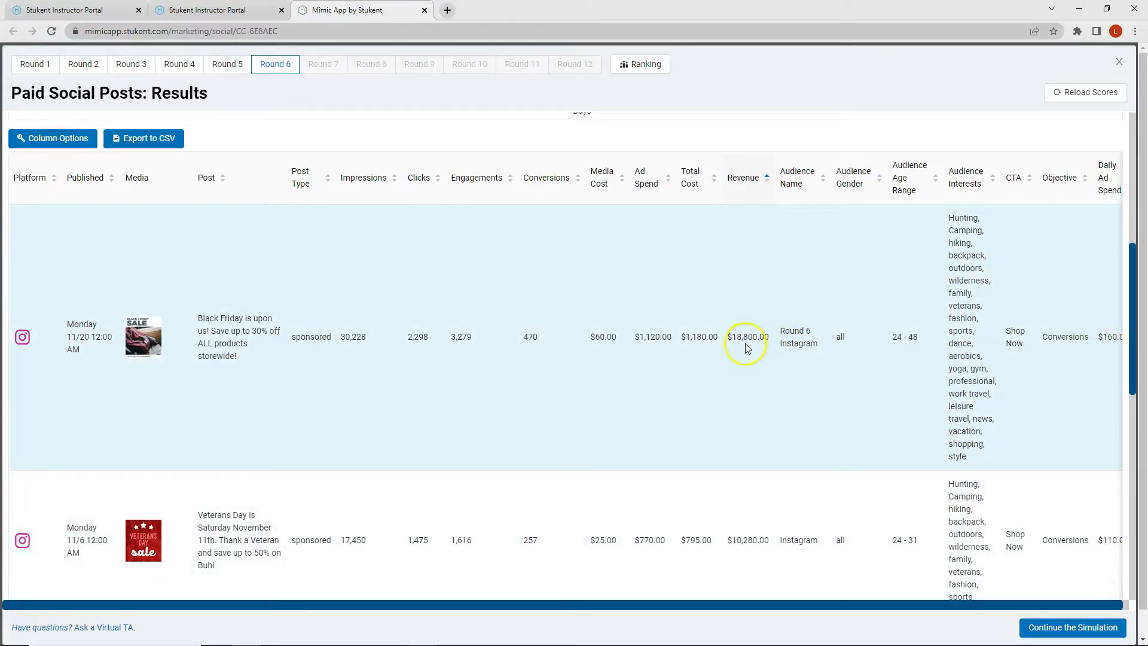
# Switch the post history to Pinterest and compare the Black Friday tote bag post's revenue and audience with the earlier posts.
pyautogui.scroll(7, 730, 335)
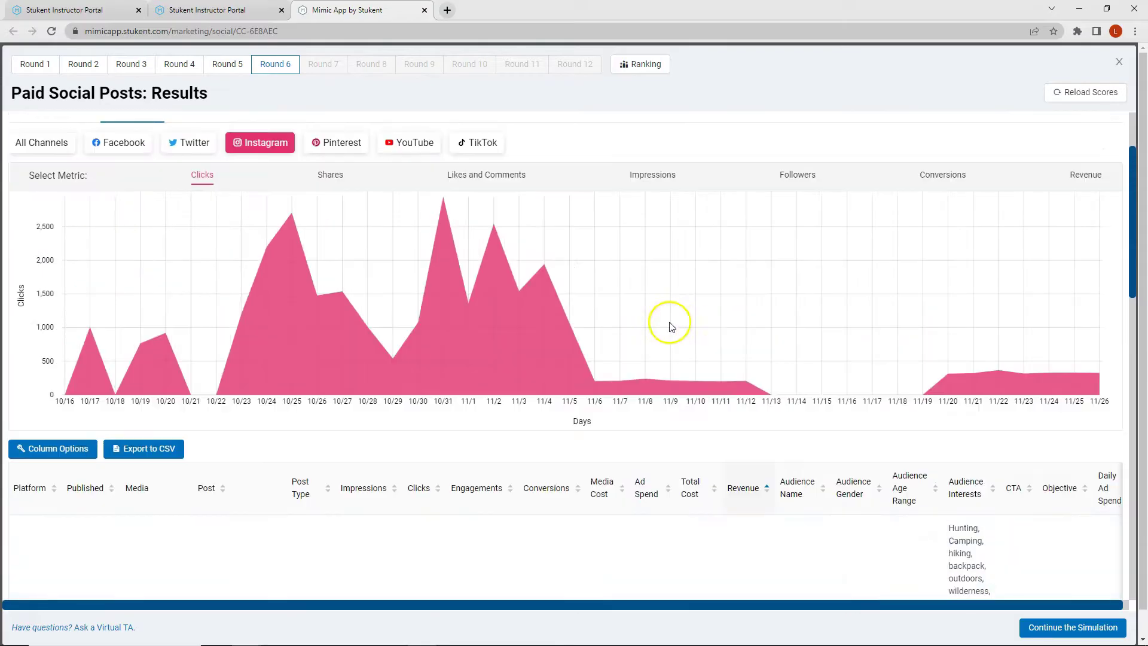
pyautogui.click(353, 260)
pyautogui.scroll(-5, 738, 263)
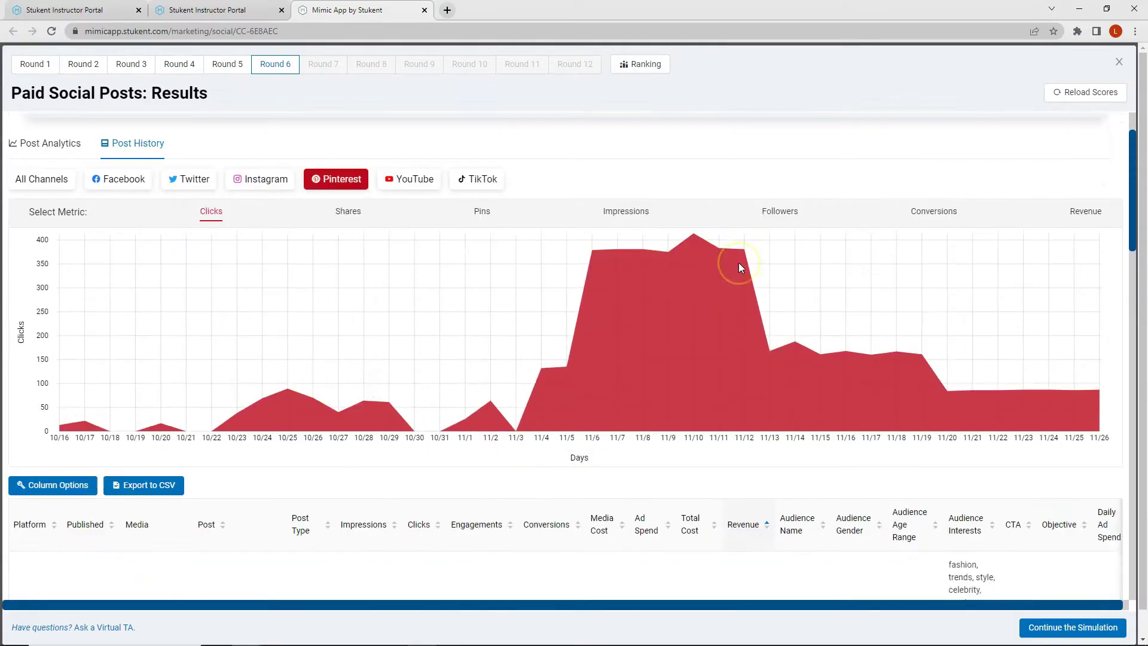
pyautogui.scroll(-8, 738, 263)
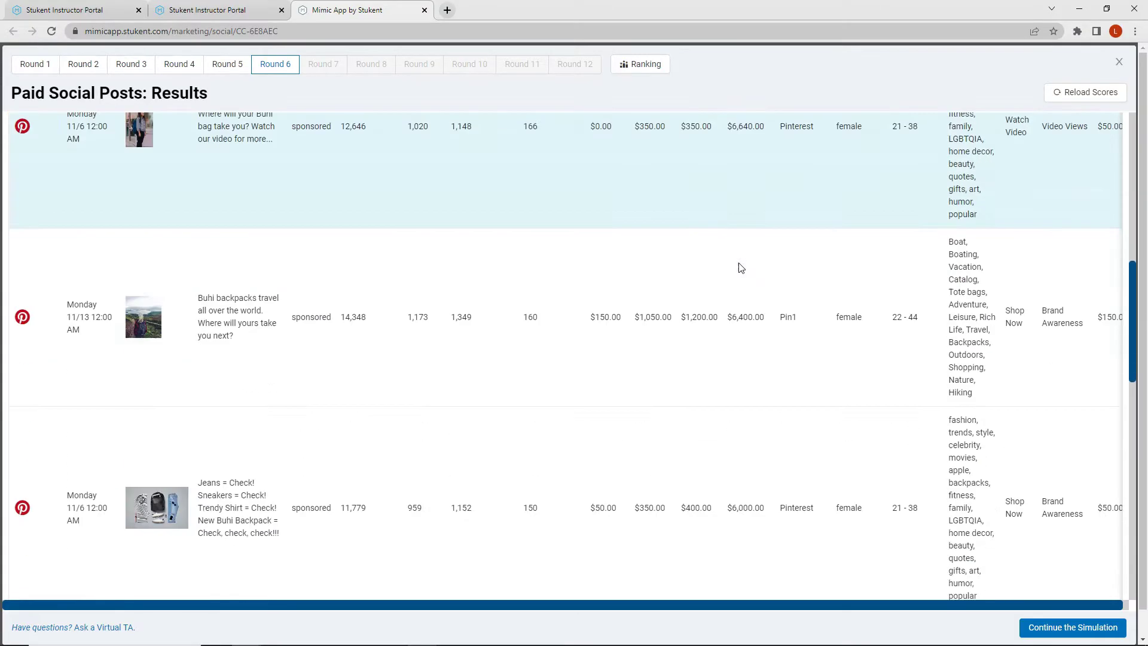
pyautogui.scroll(-1, 739, 268)
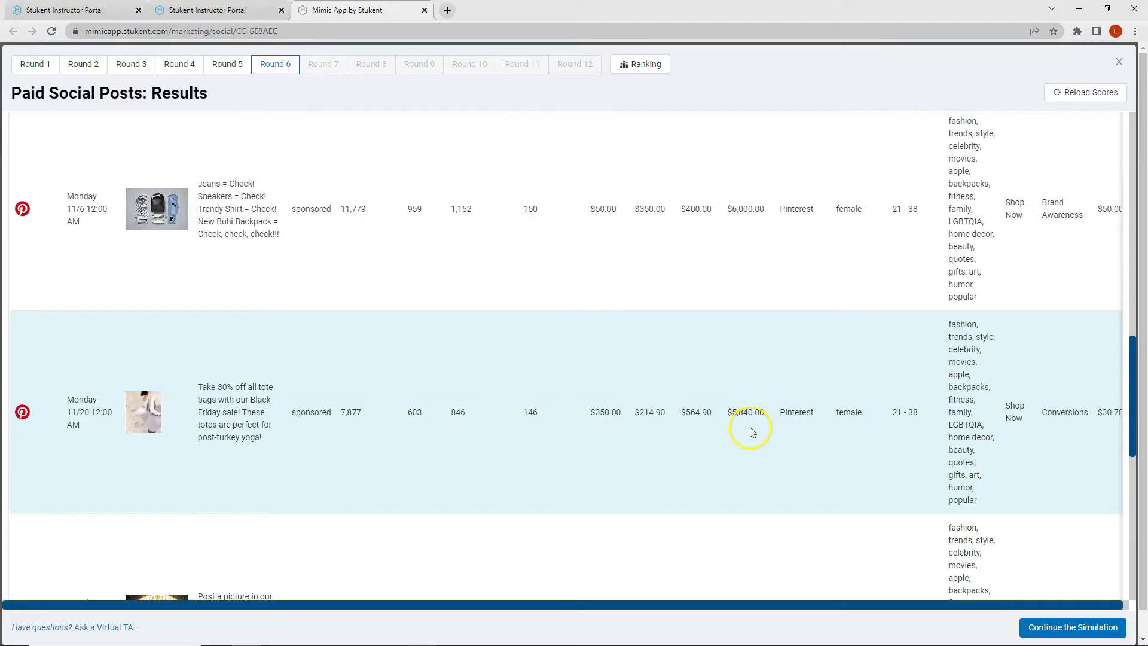
pyautogui.scroll(-3, 750, 427)
pyautogui.scroll(3, 750, 427)
pyautogui.scroll(10, 1114, 444)
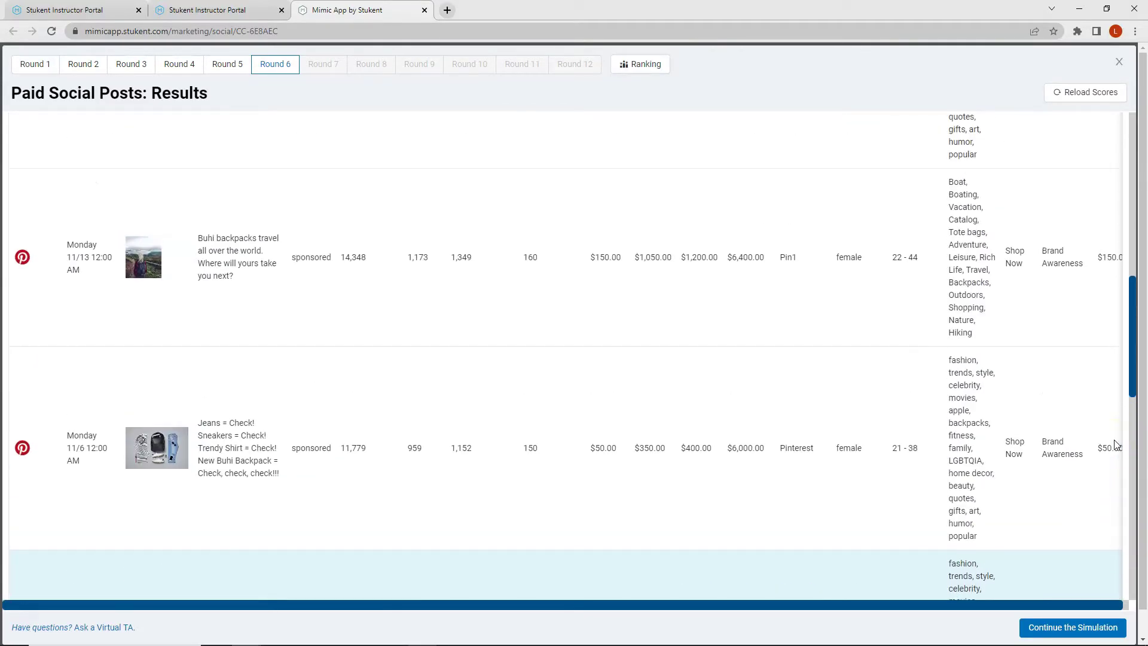
# Review the top-earning Pinterest posts again and check the tote bag post's ad spend, objective and revenue against them.
pyautogui.scroll(3, 1115, 444)
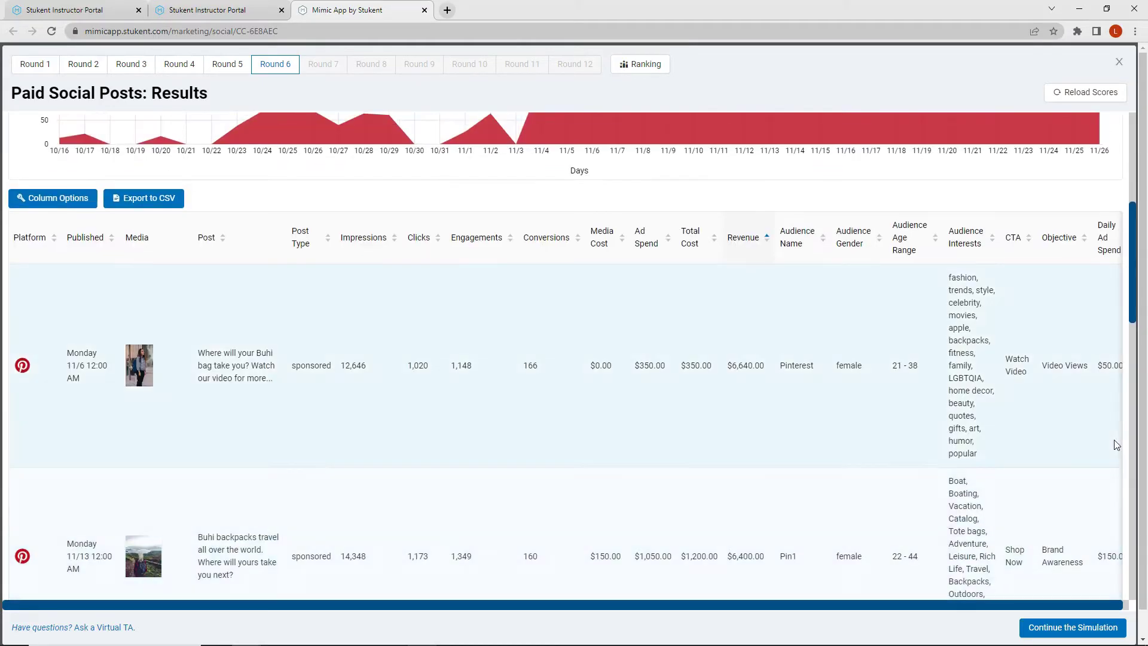
pyautogui.scroll(-8, 1115, 444)
pyautogui.scroll(-2, 1114, 440)
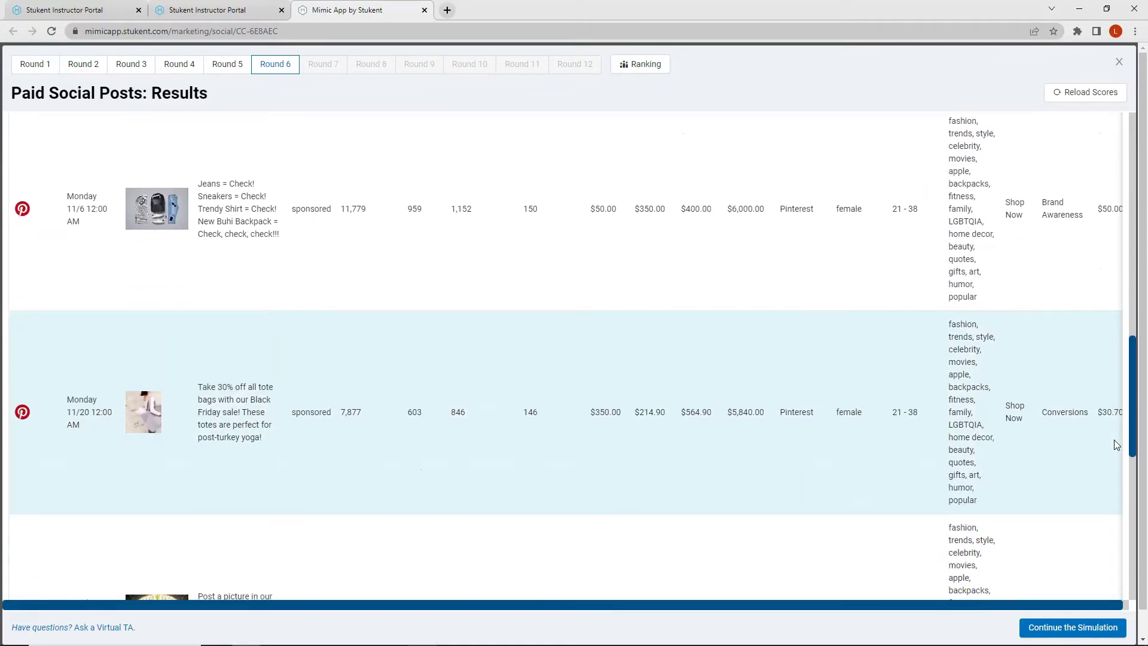
pyautogui.click(753, 423)
# Switch the post history to YouTube and compare the 11/20 beach bag post's cost, audience and revenue with the earlier posts.
pyautogui.scroll(15, 403, 438)
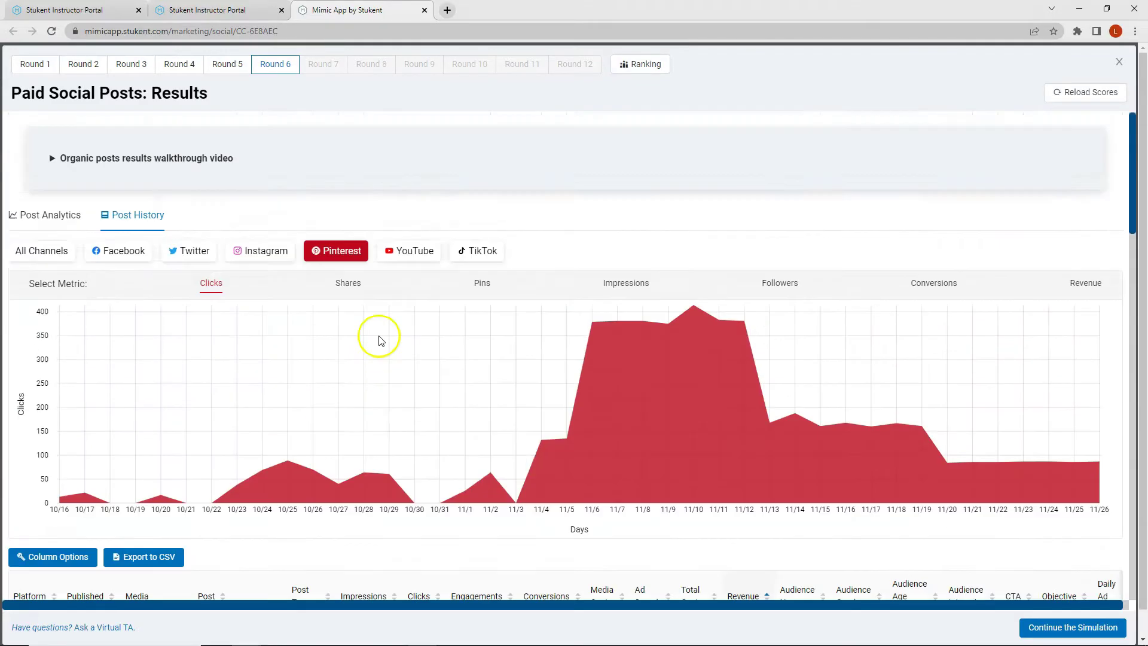
pyautogui.click(412, 251)
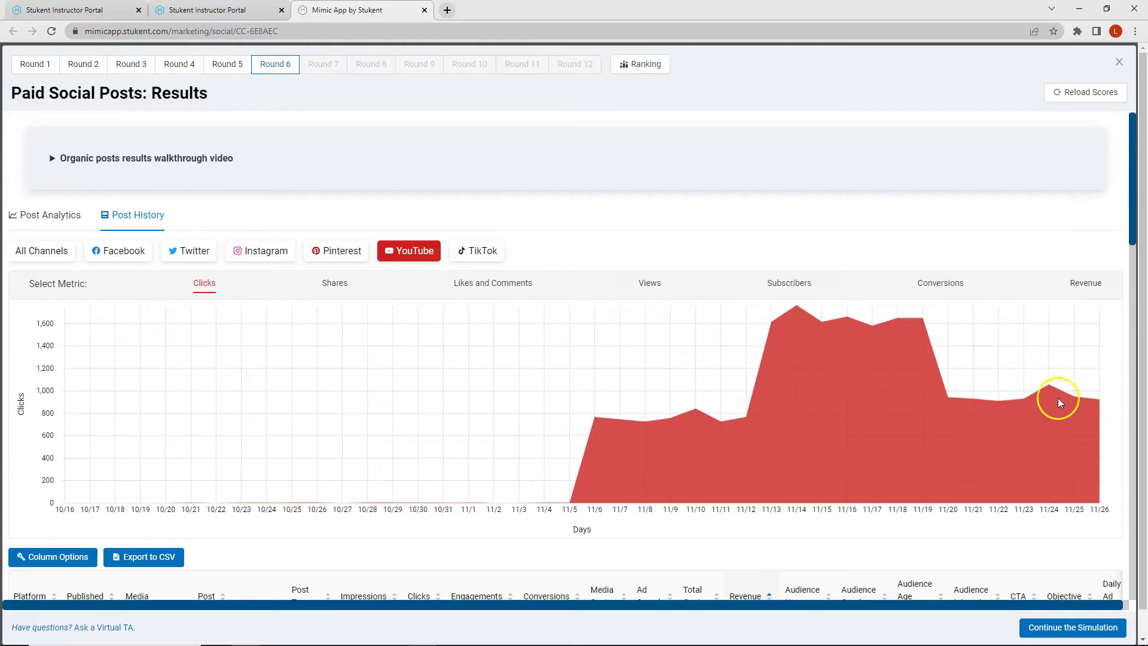
pyautogui.scroll(-4, 596, 367)
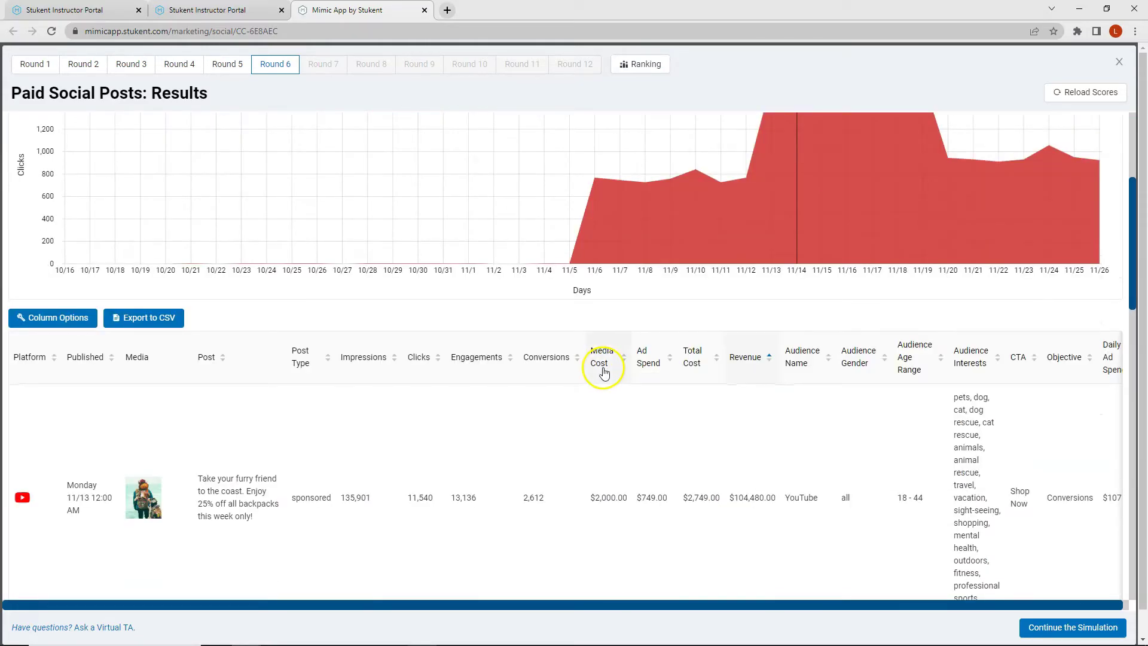
pyautogui.scroll(-6, 604, 372)
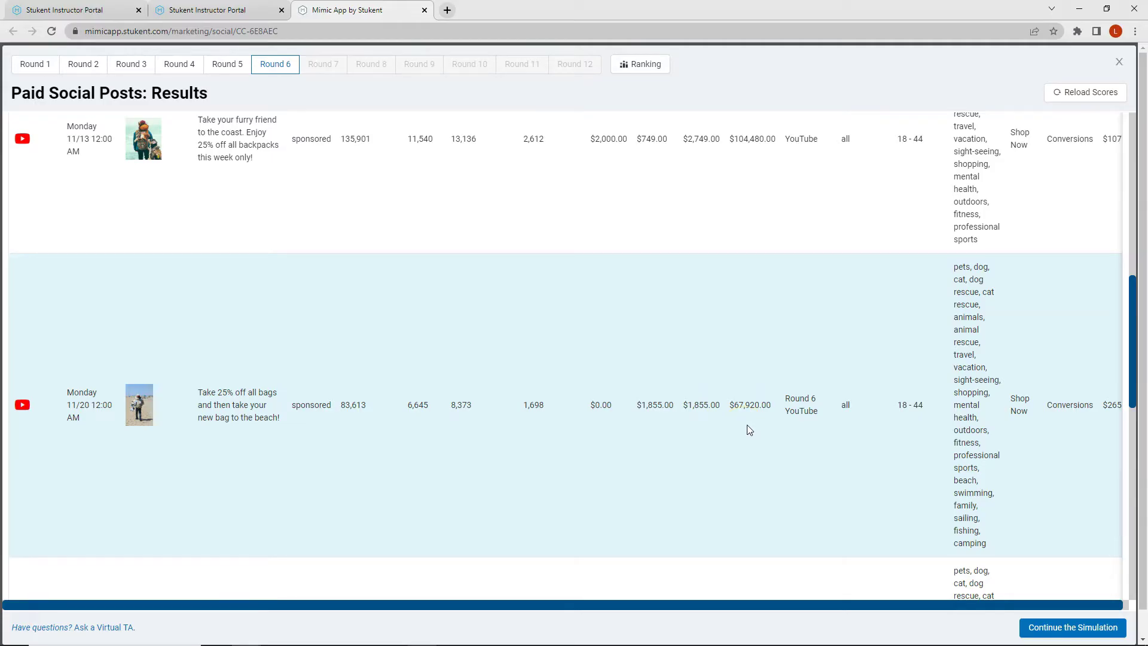
pyautogui.scroll(-3, 751, 426)
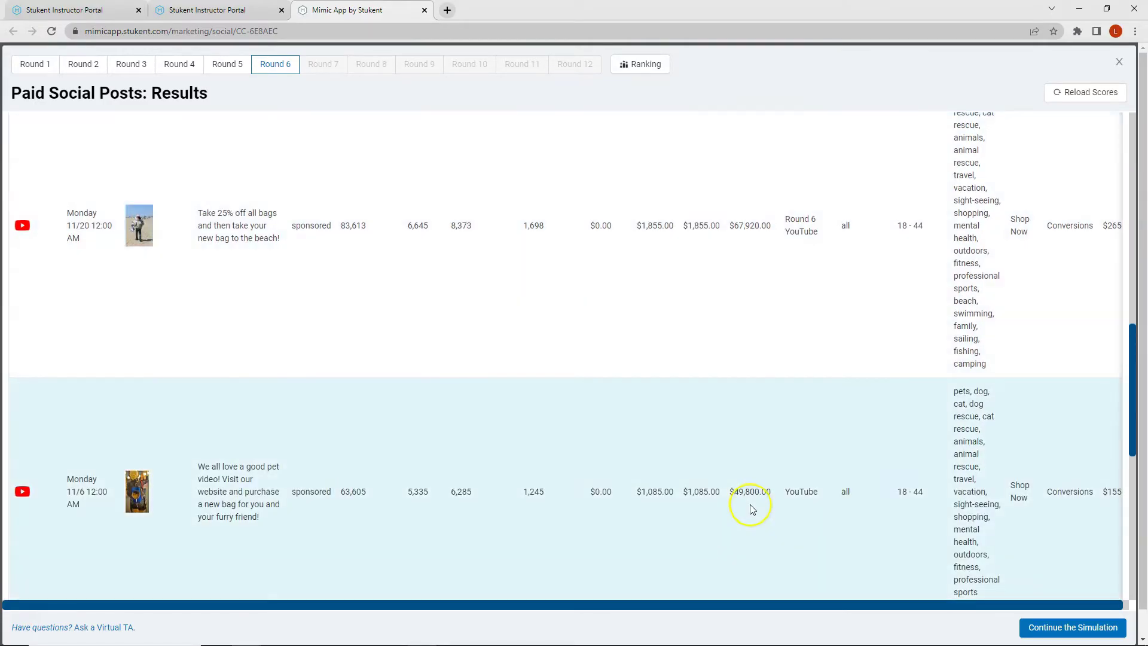
pyautogui.scroll(4, 756, 339)
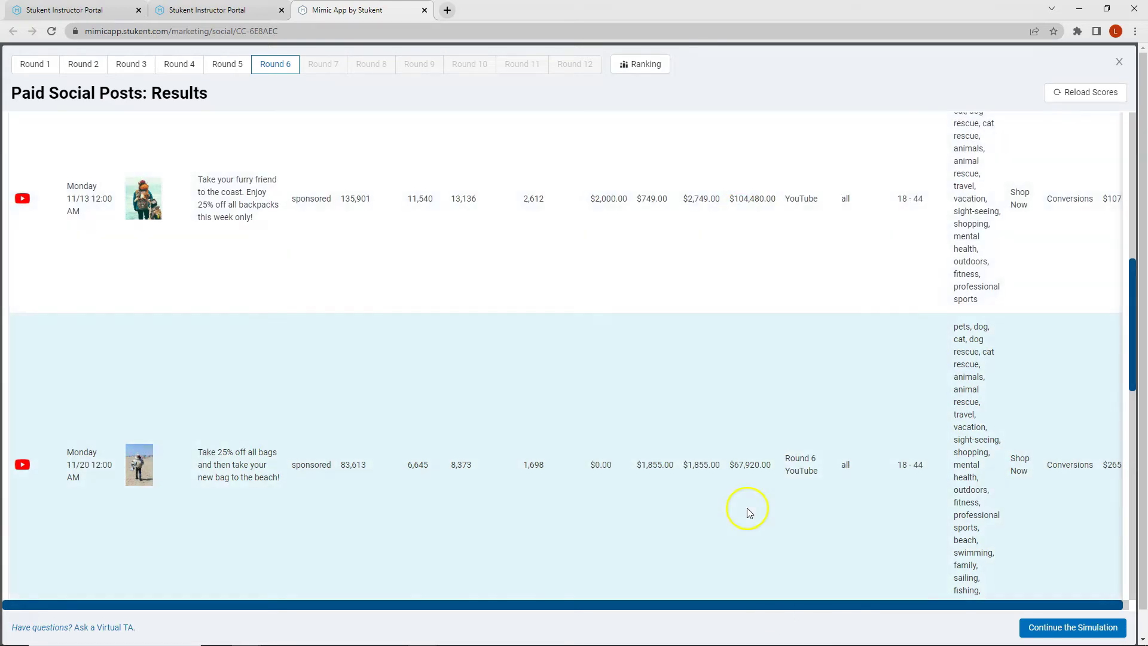
# Switch the post history to TikTok and compare the 11/20 testimonial post's engagement, conversions and revenue with the 11/6 testimonial post.
pyautogui.scroll(10, 743, 510)
pyautogui.click(492, 251)
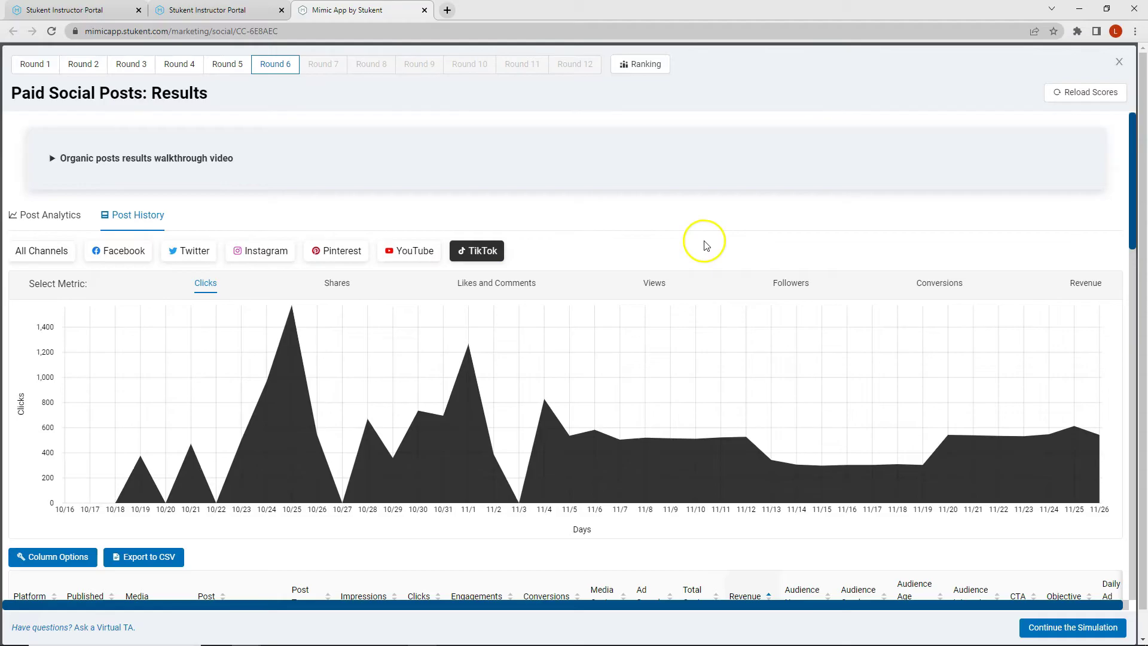
pyautogui.scroll(-6, 706, 245)
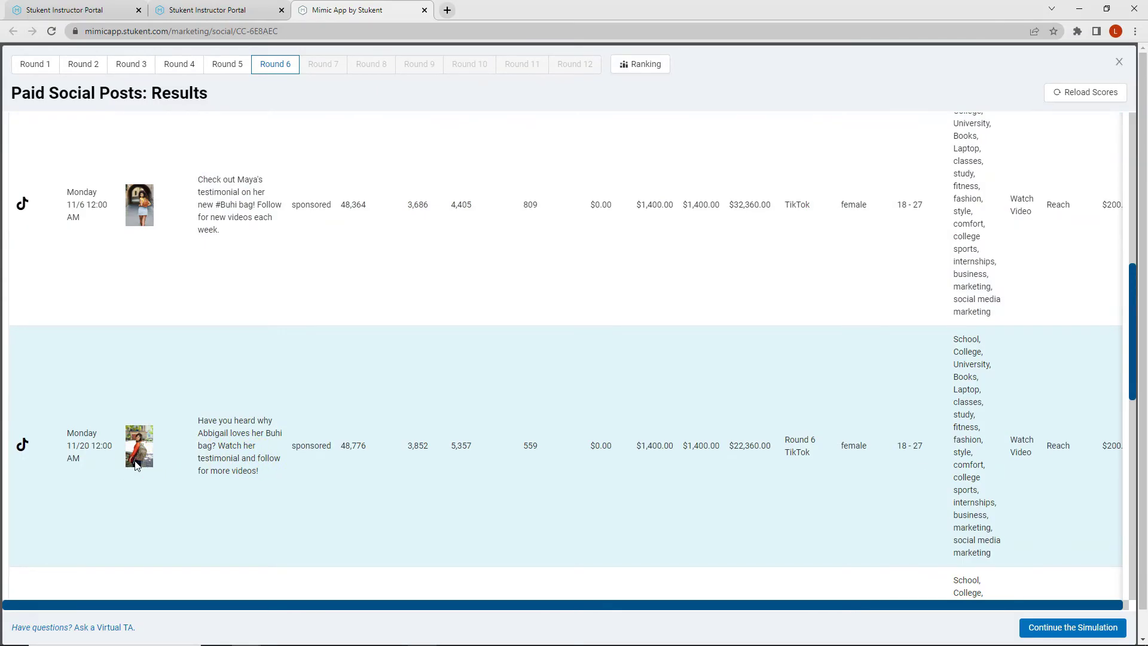
pyautogui.click(193, 476)
pyautogui.scroll(10, 720, 493)
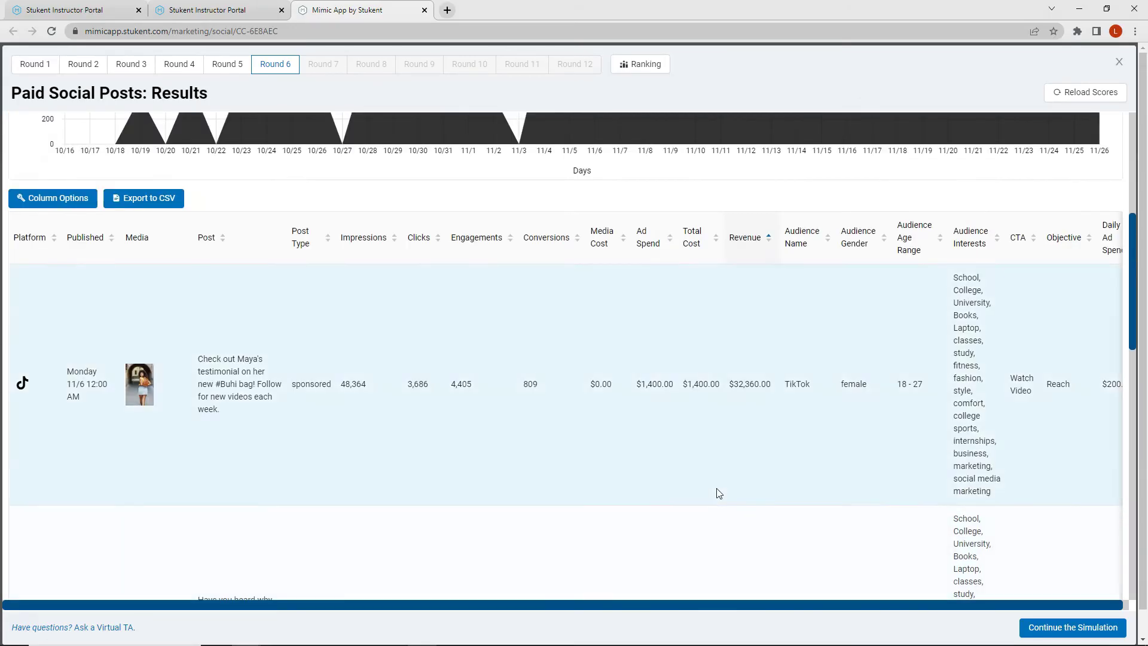